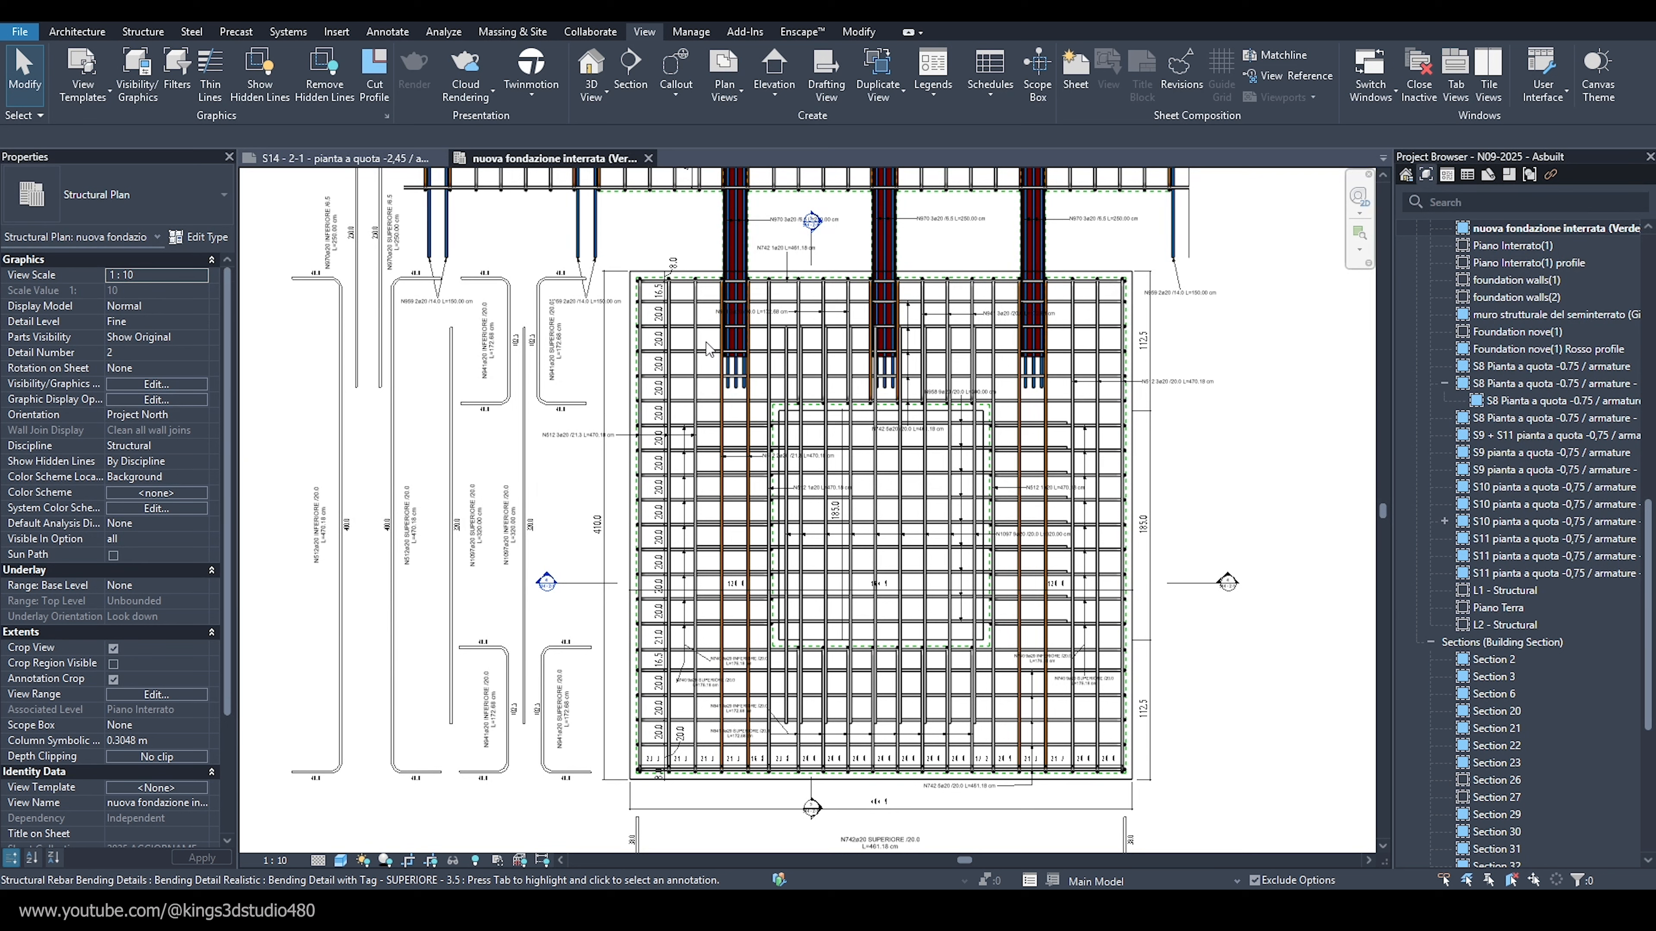
Check the Mark value of the horizontal rebar set crossing the central opening of the foundation.
left_click(892, 481)
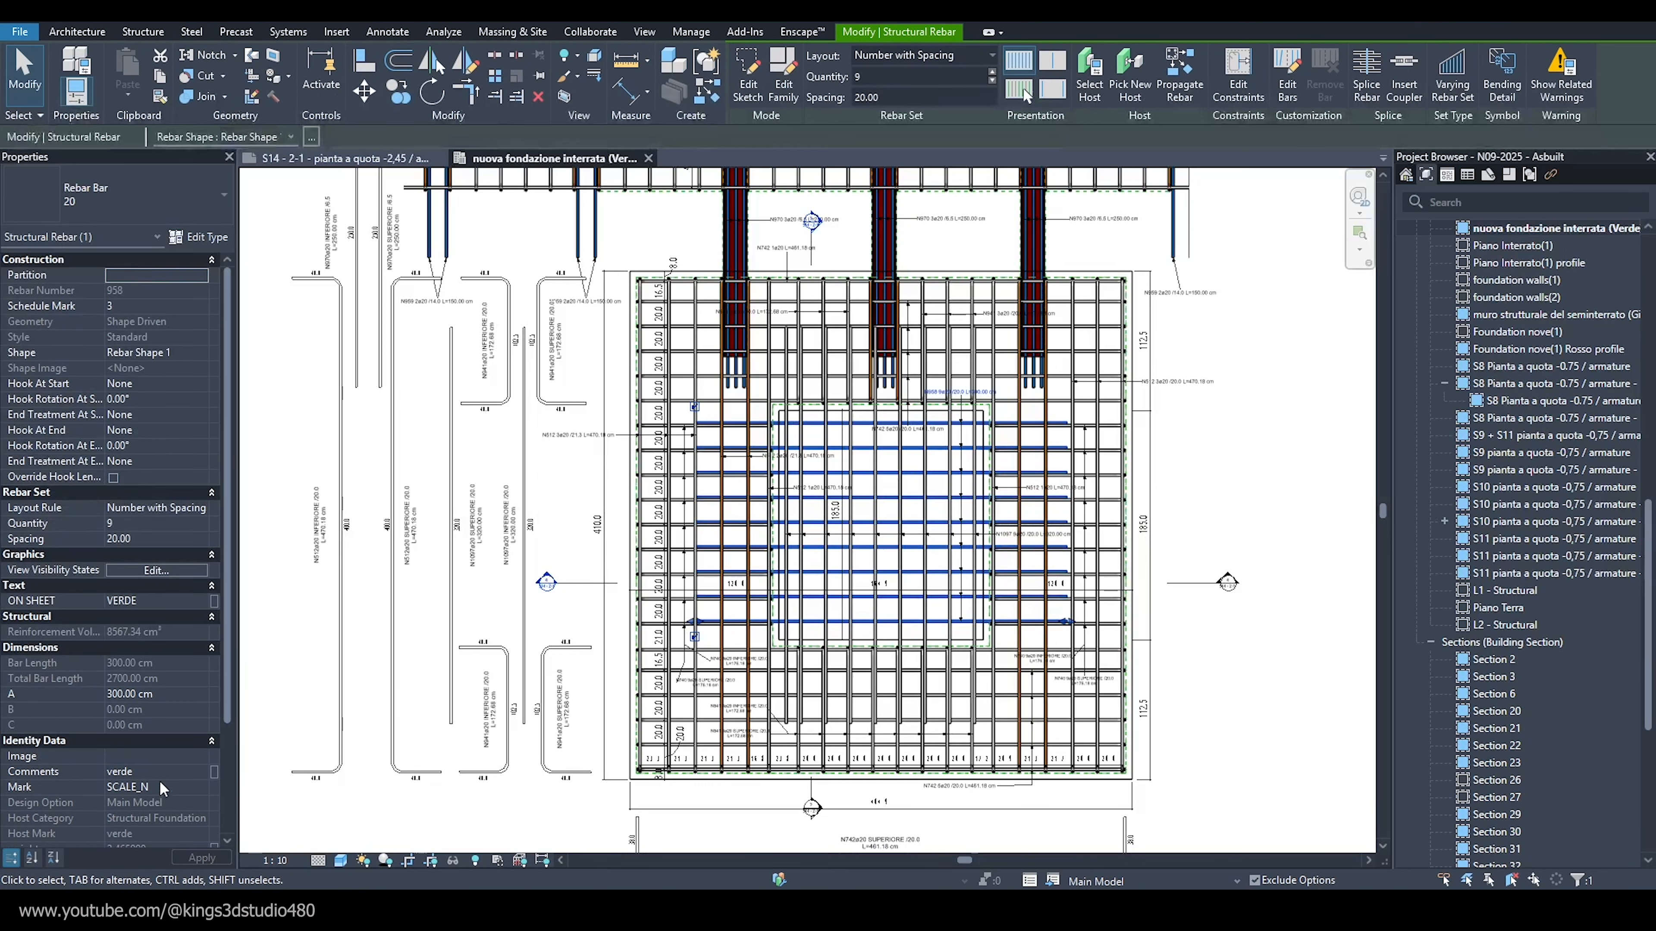
left_click(115, 789)
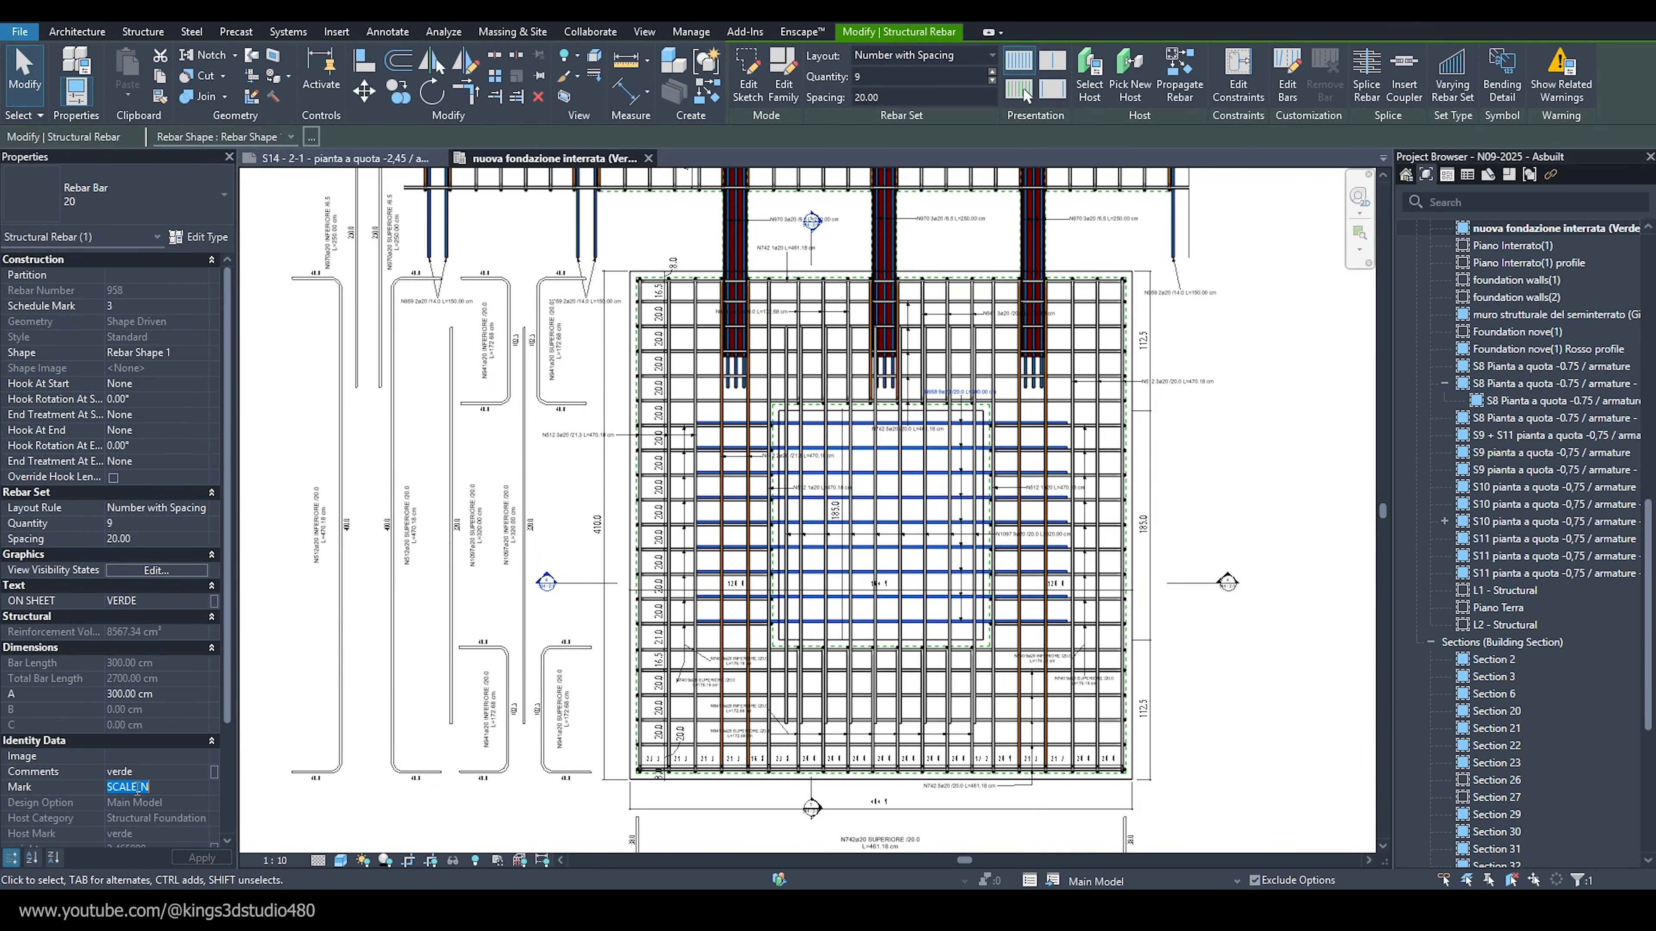
left_click_drag(168, 786, 107, 785)
left_click(246, 695)
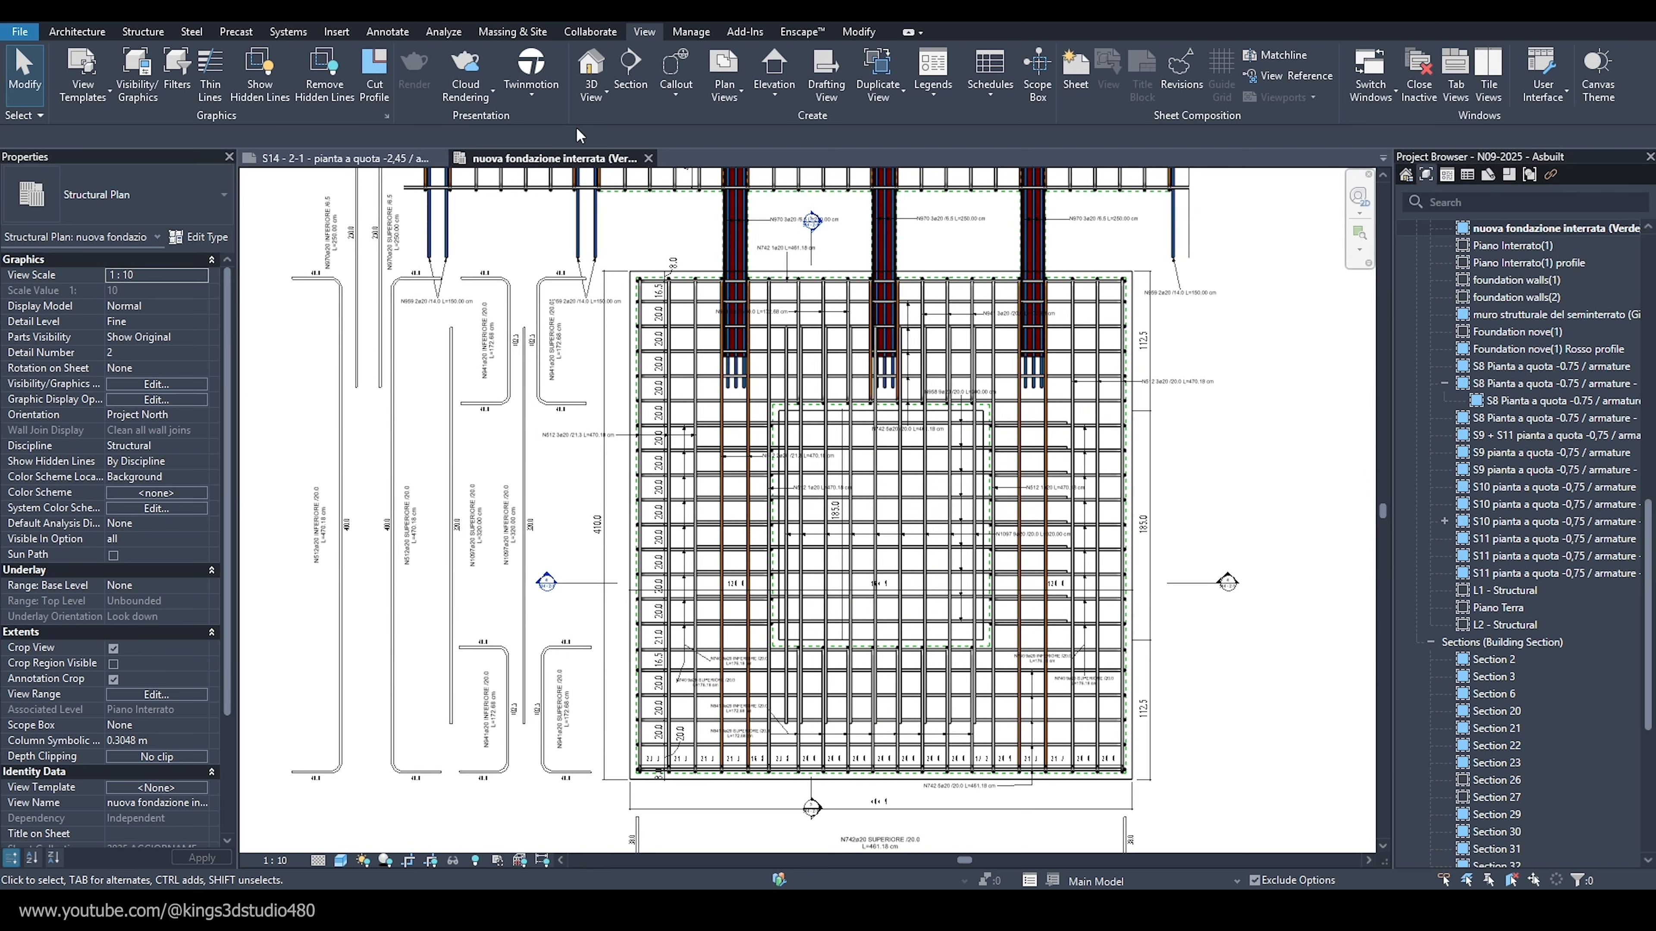
Create a rule-based filter named _Middle Bars that applies to the Structural Rebar category.
left_click(177, 73)
mouse_move(791, 182)
left_mouse_down()
mouse_move(865, 192)
mouse_move(821, 180)
left_mouse_up()
left_click(400, 743)
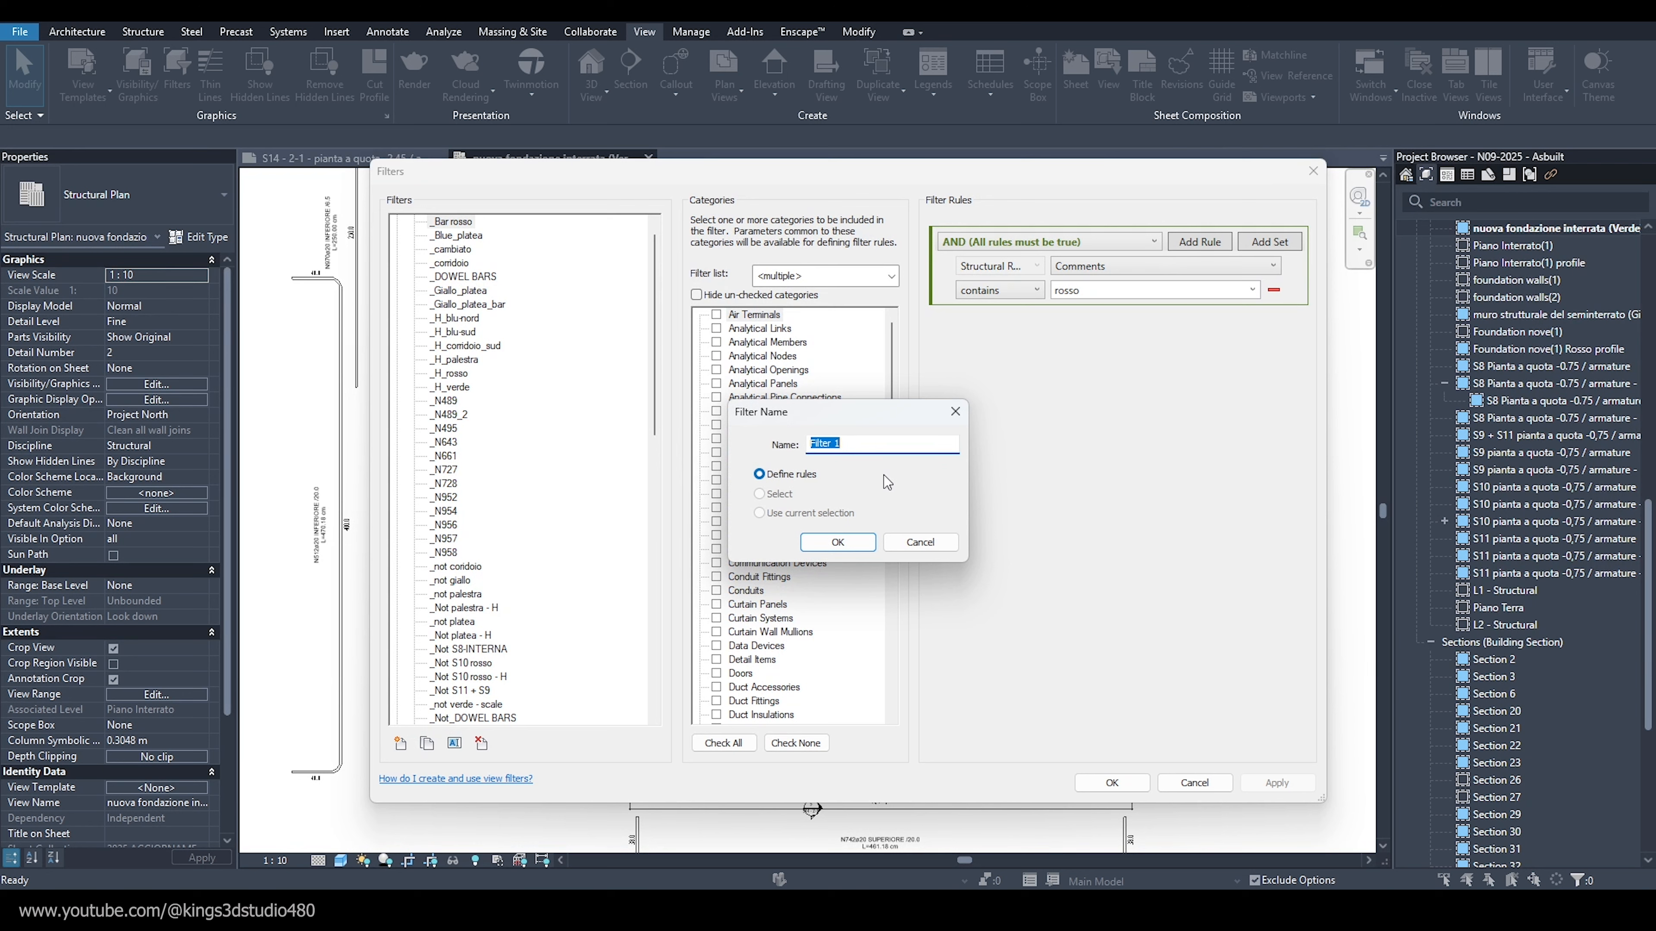
type("_Middle Bars")
left_click(855, 551)
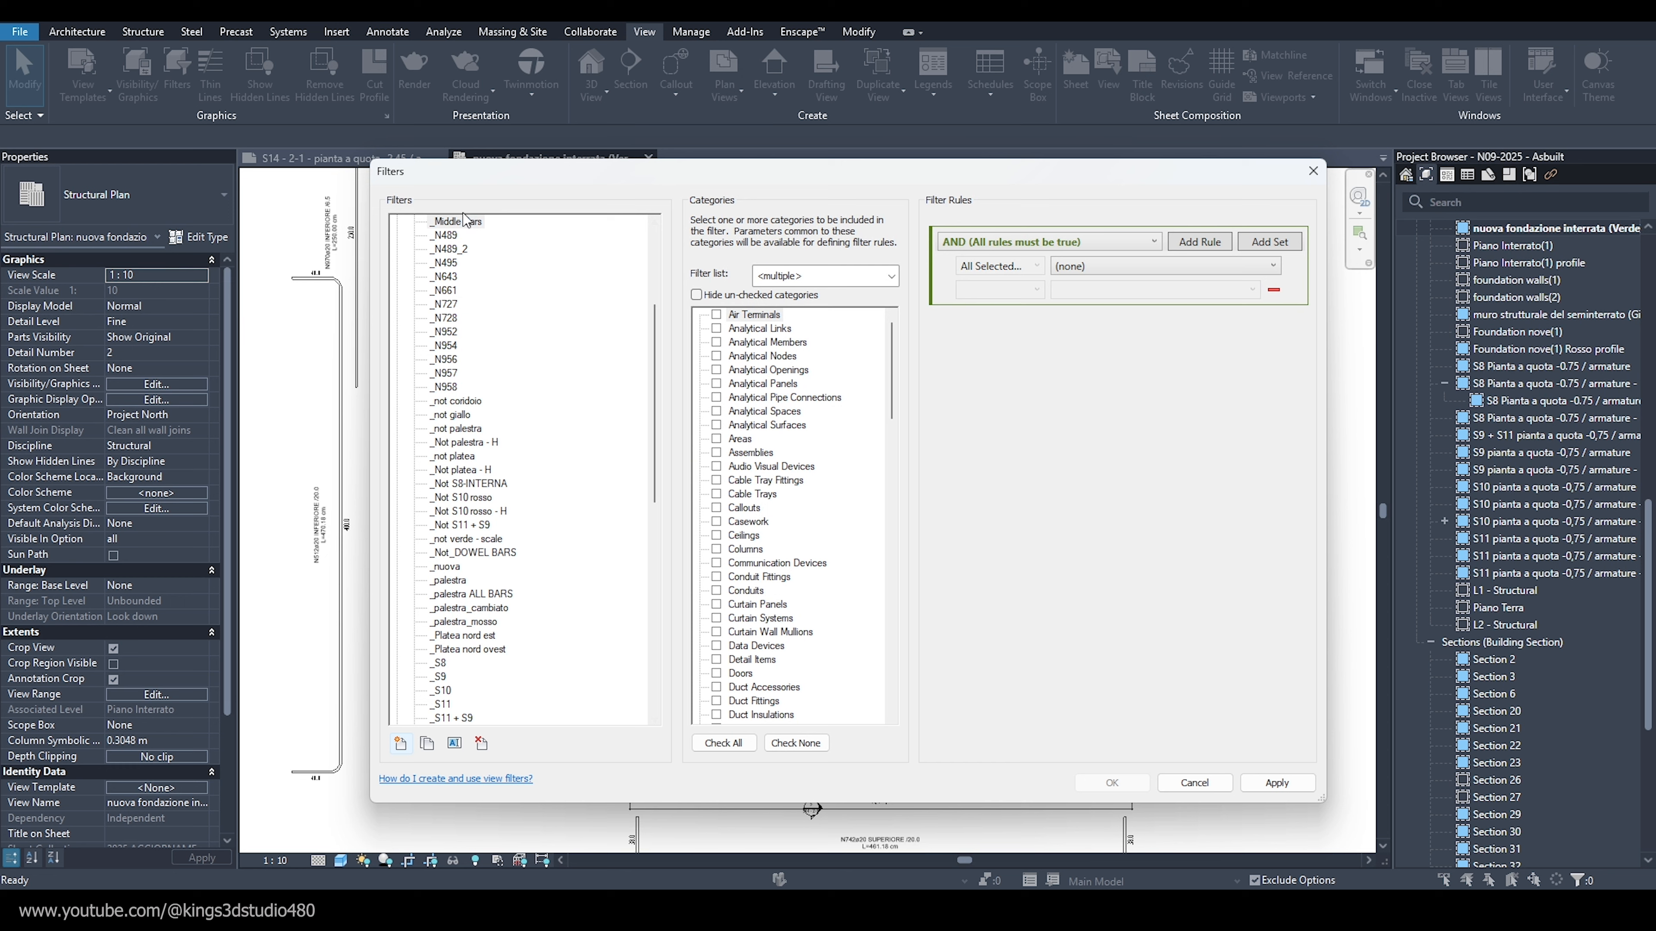
left_click_drag(893, 349, 890, 645)
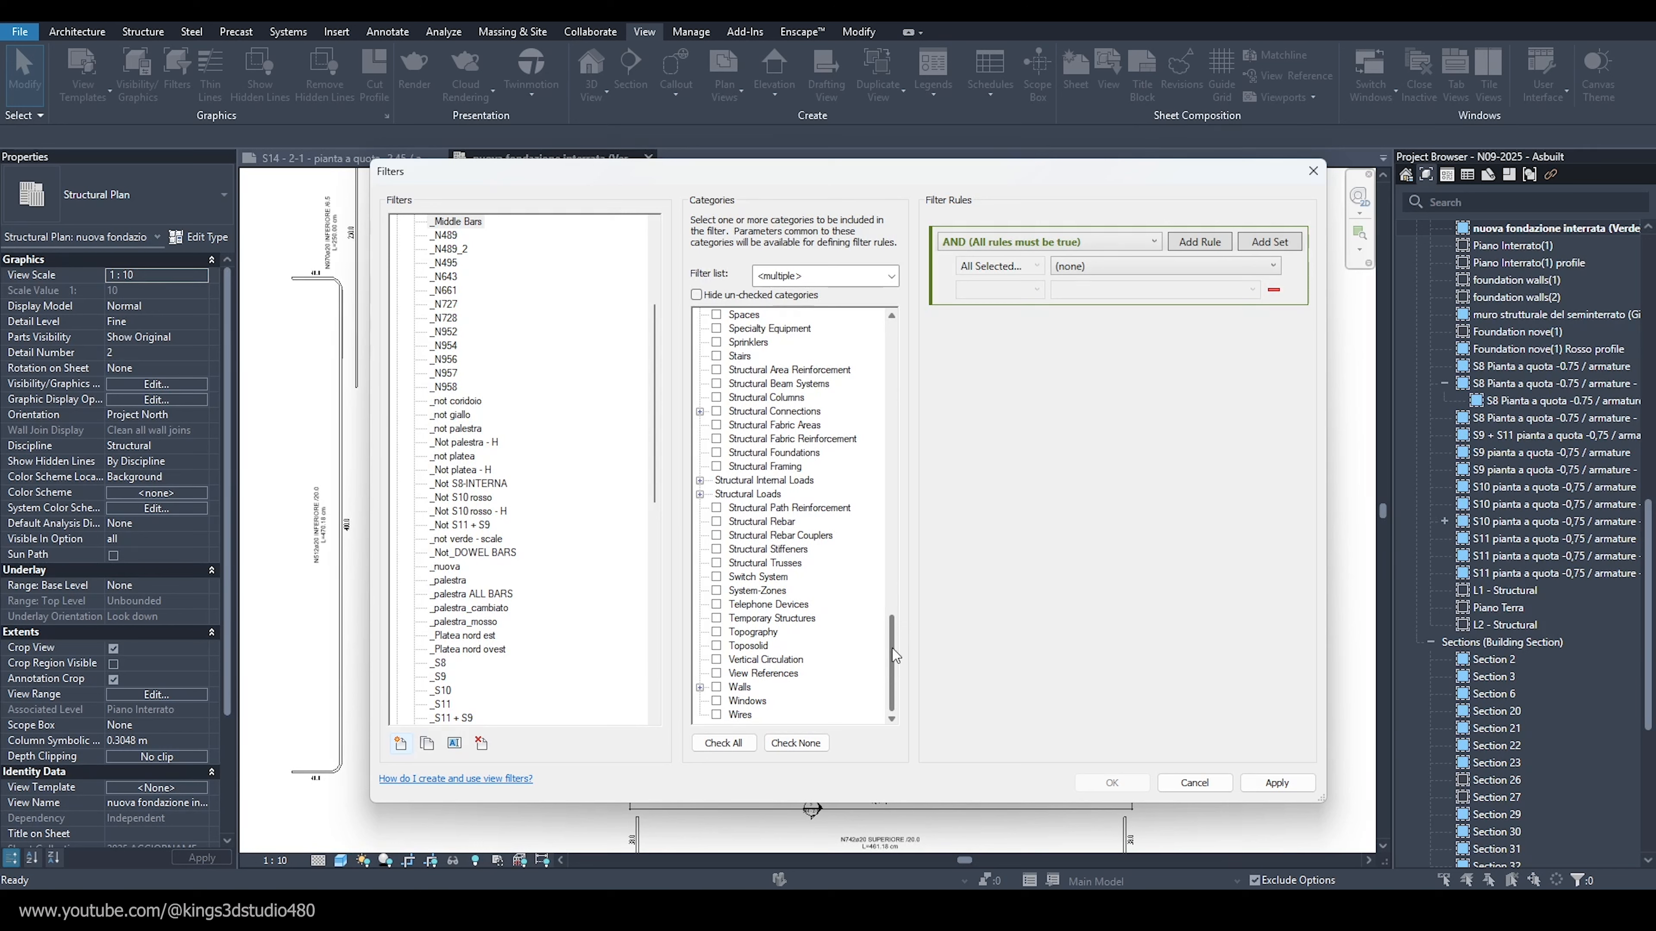
left_click(716, 522)
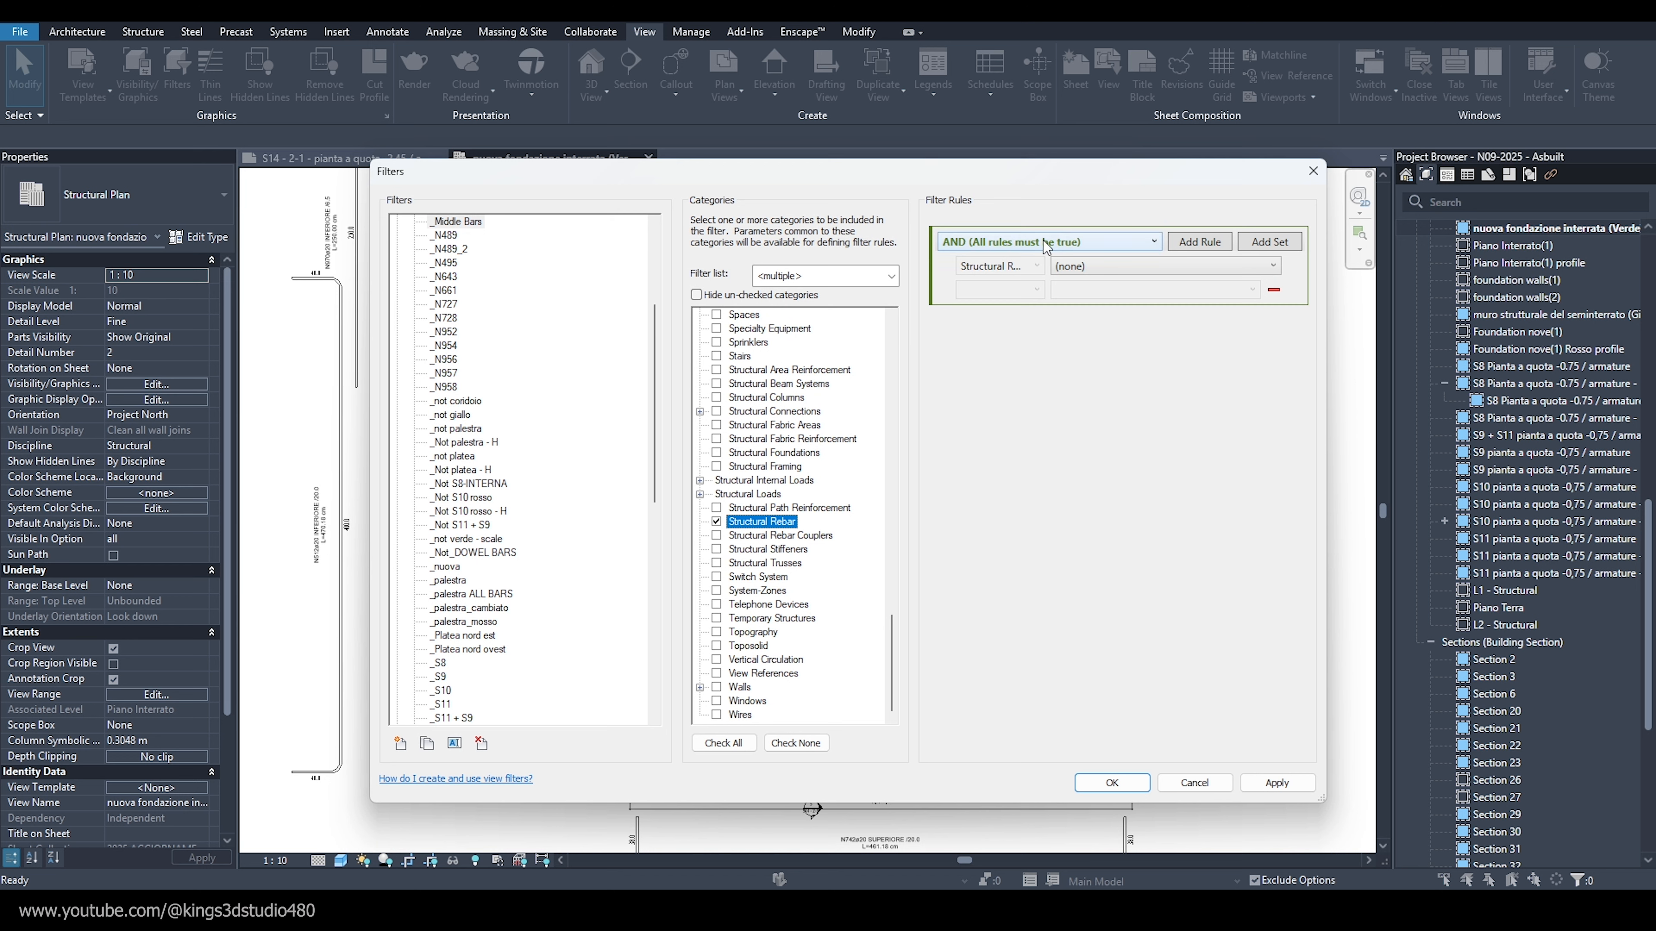
Set the _Middle Bars filter rule to Mark equals SCALE_N and save the filter.
left_click(1090, 266)
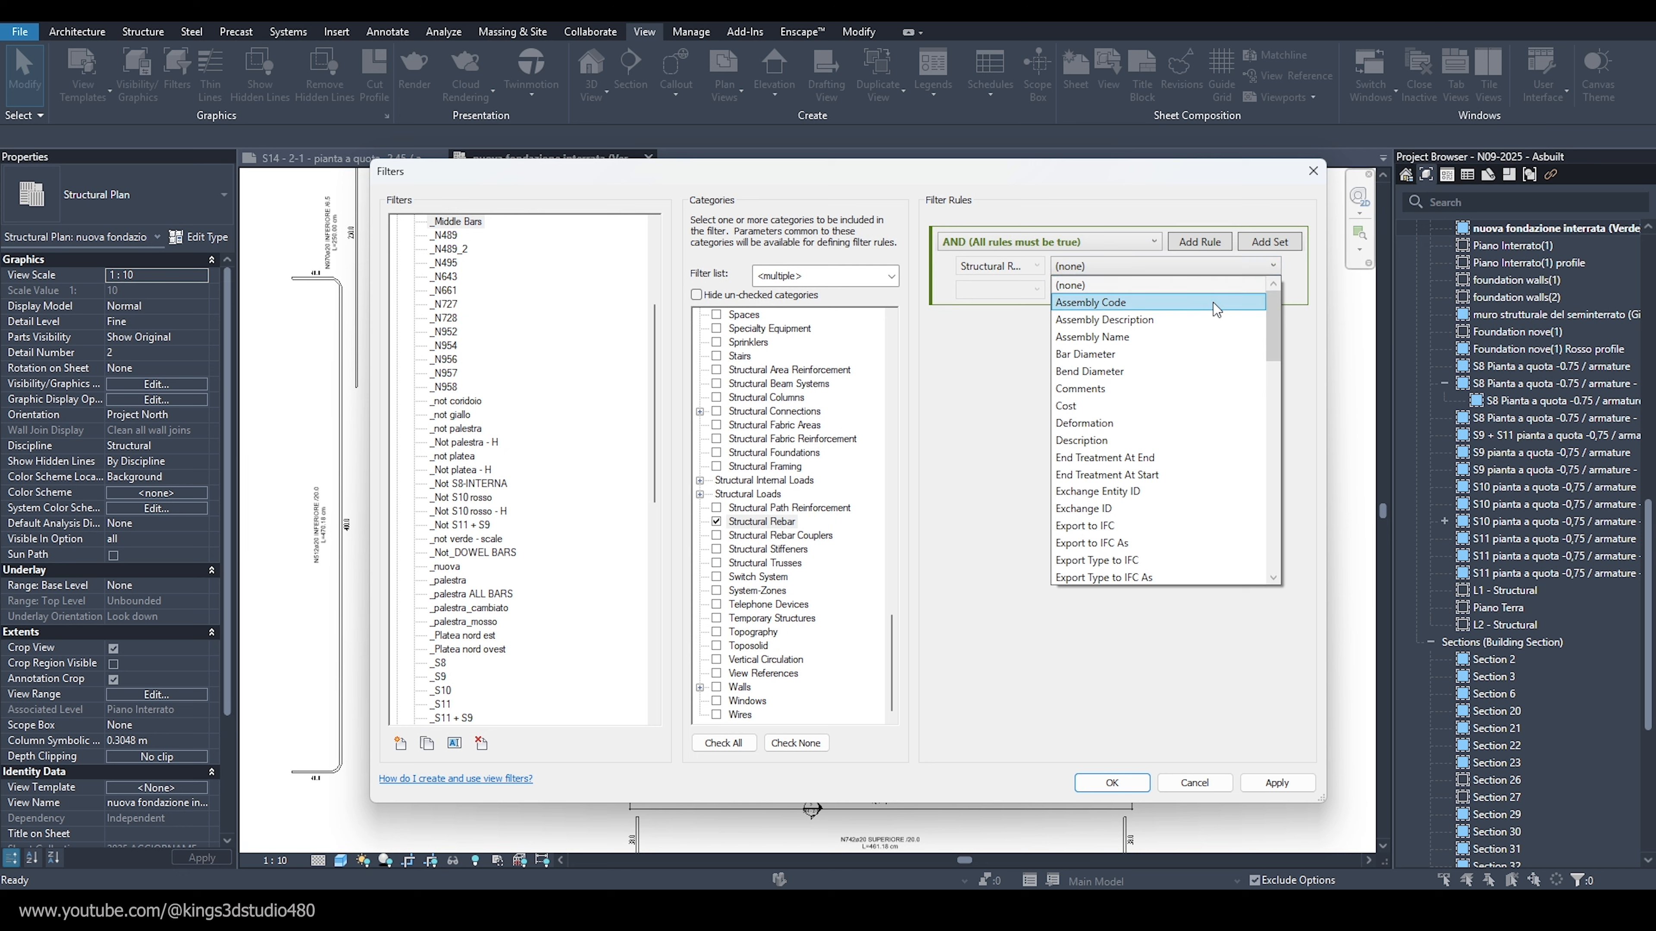
left_click(979, 262)
left_click(1095, 262)
left_click_drag(1275, 294, 1278, 417)
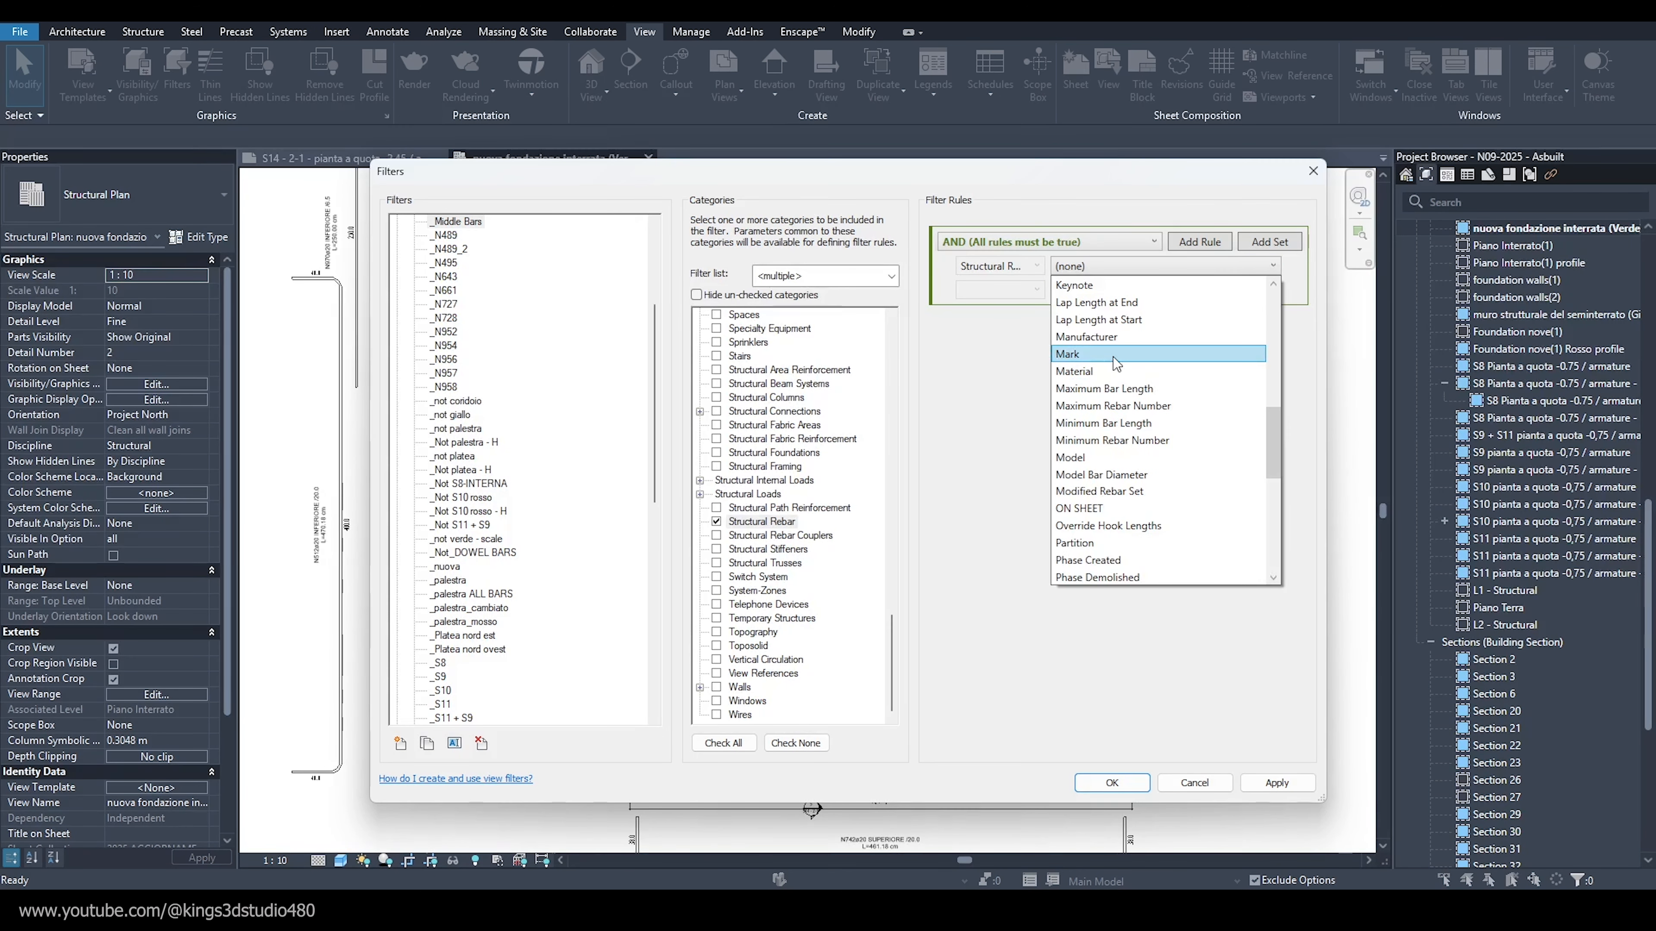
left_click(1069, 354)
left_click(1010, 289)
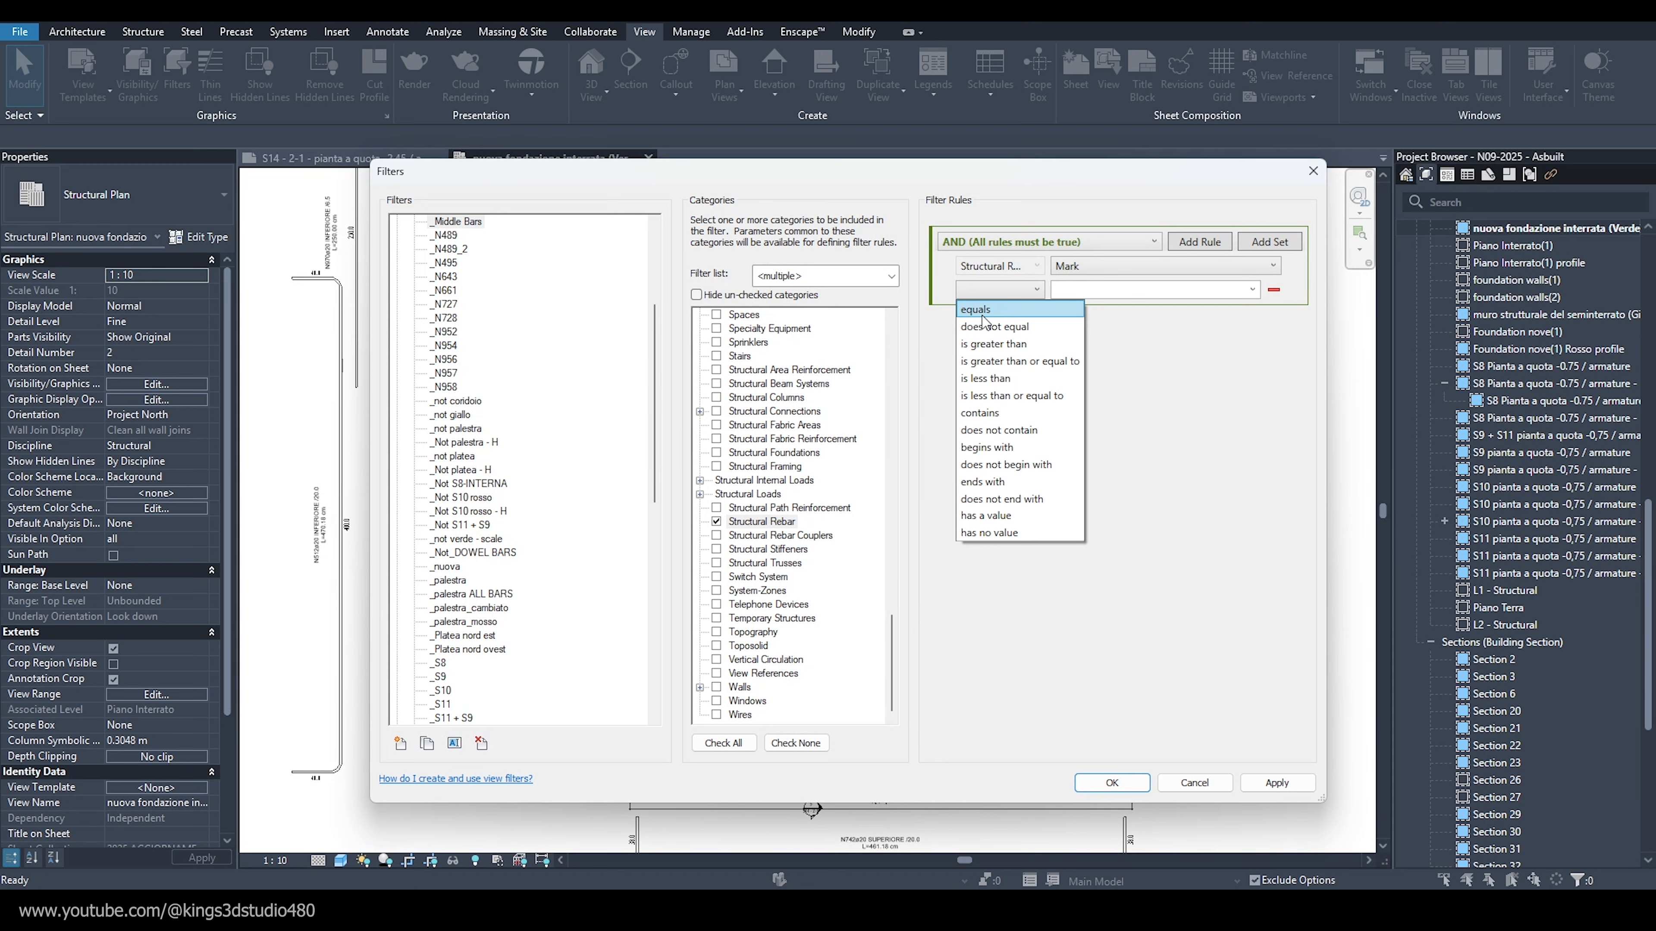
left_click(1015, 311)
left_click(1244, 291)
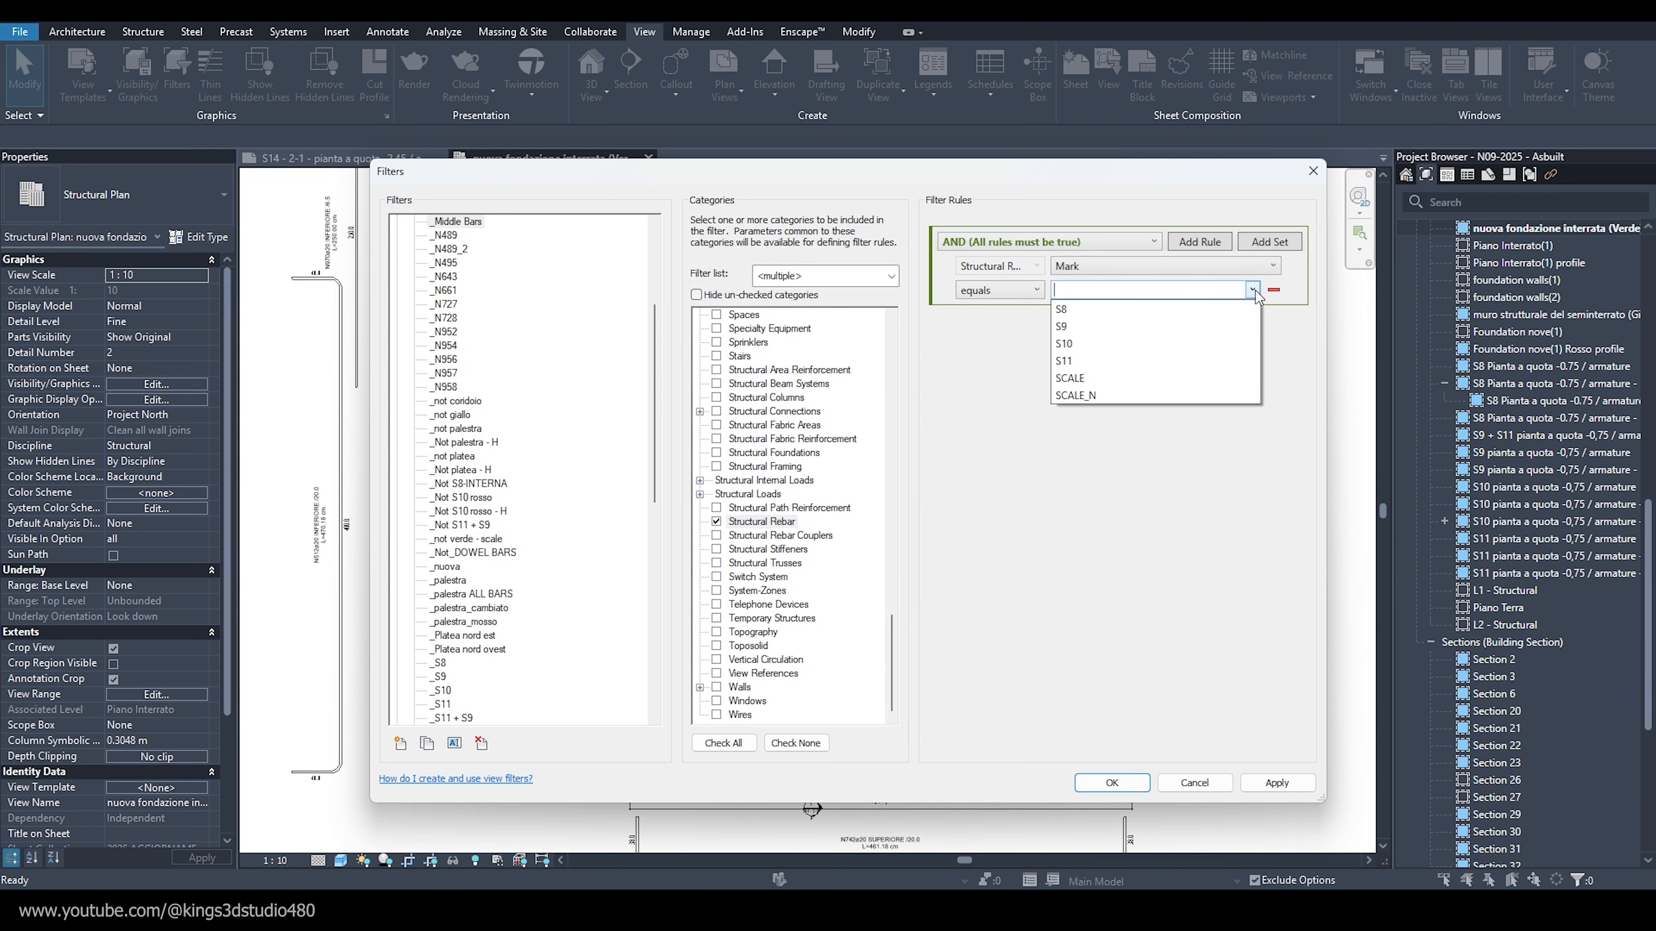
left_click(1104, 396)
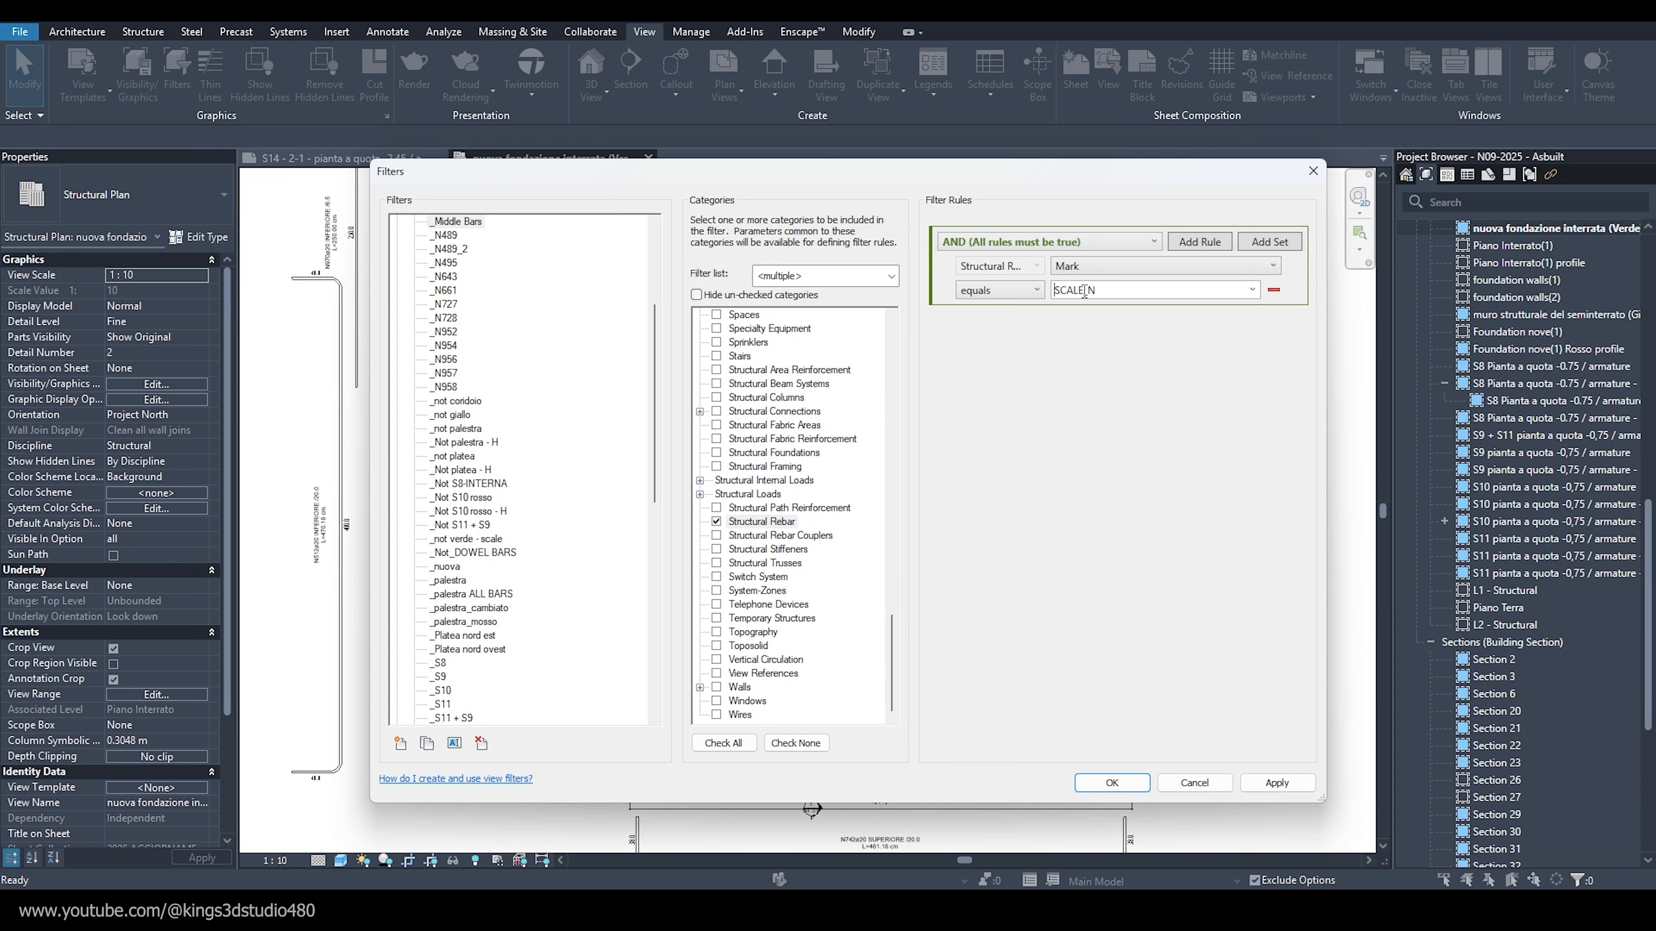
left_click(1112, 782)
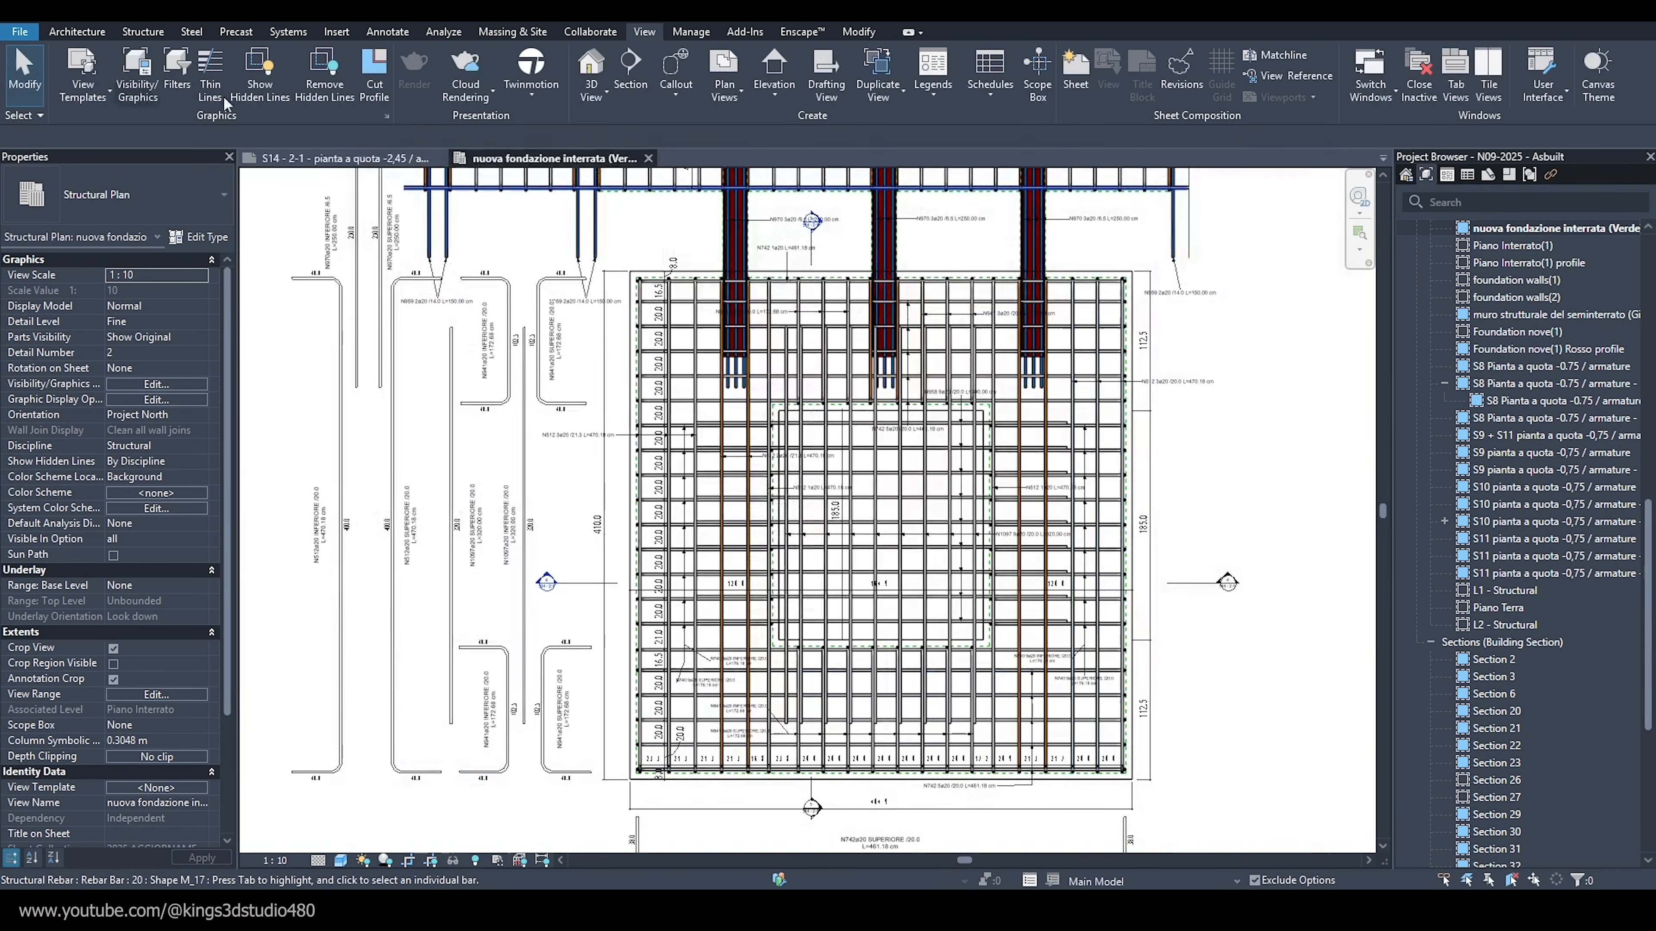
Add the _Middle Bars filter to the foundation plan view's visibility/graphic overrides.
left_click(143, 98)
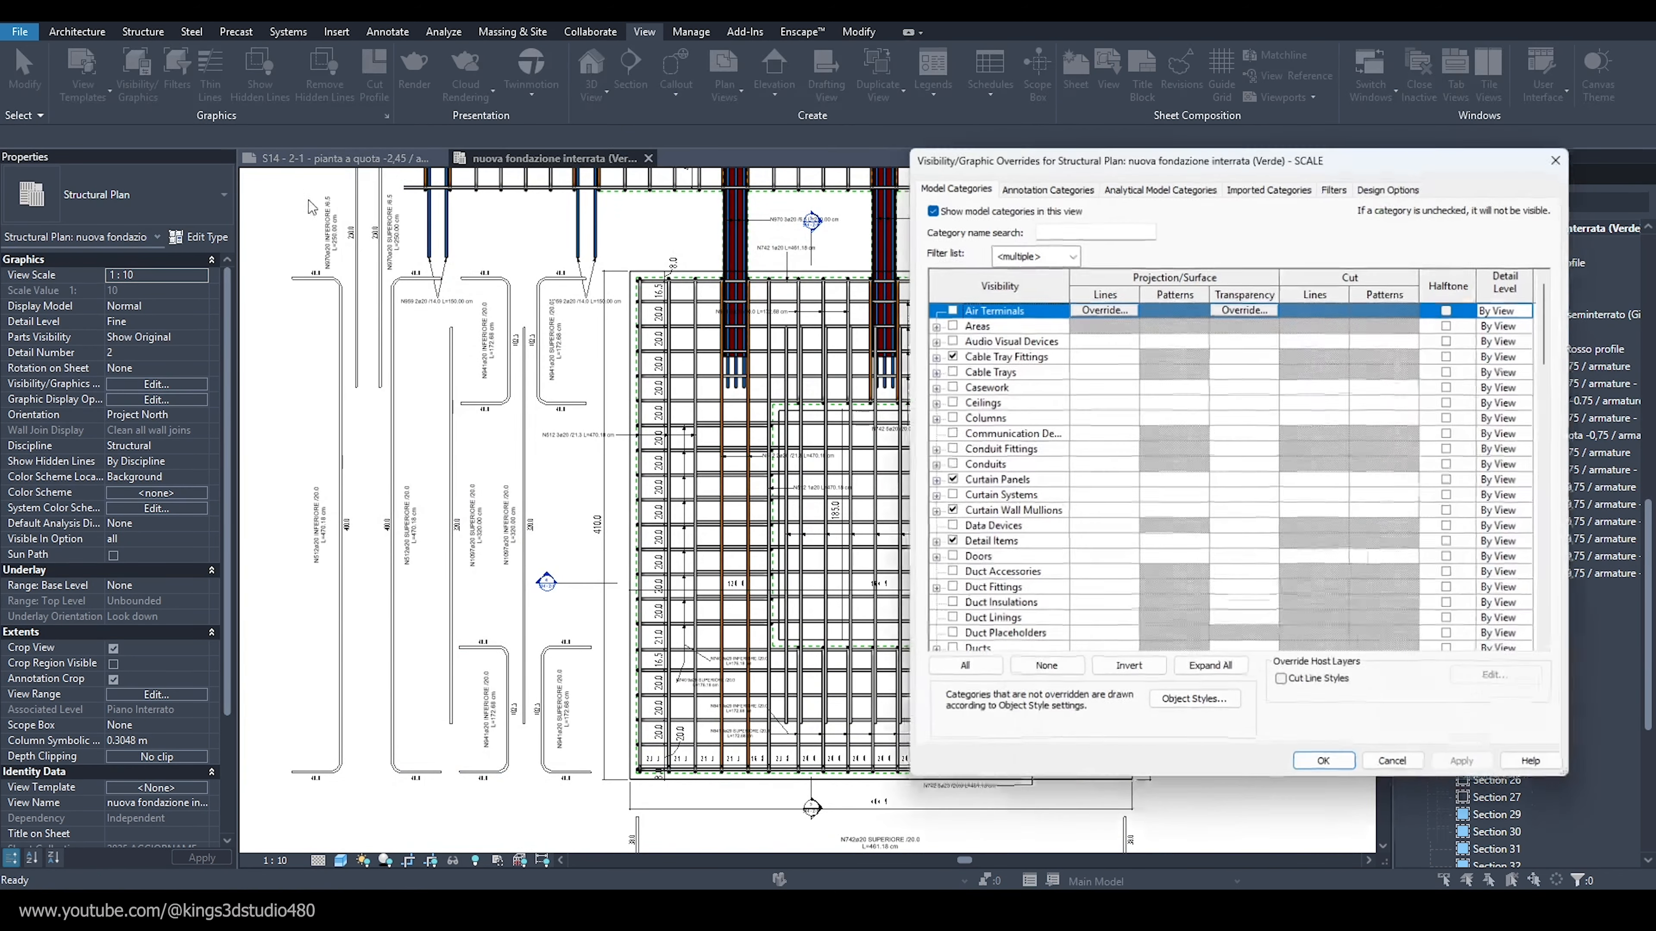
left_click(1334, 189)
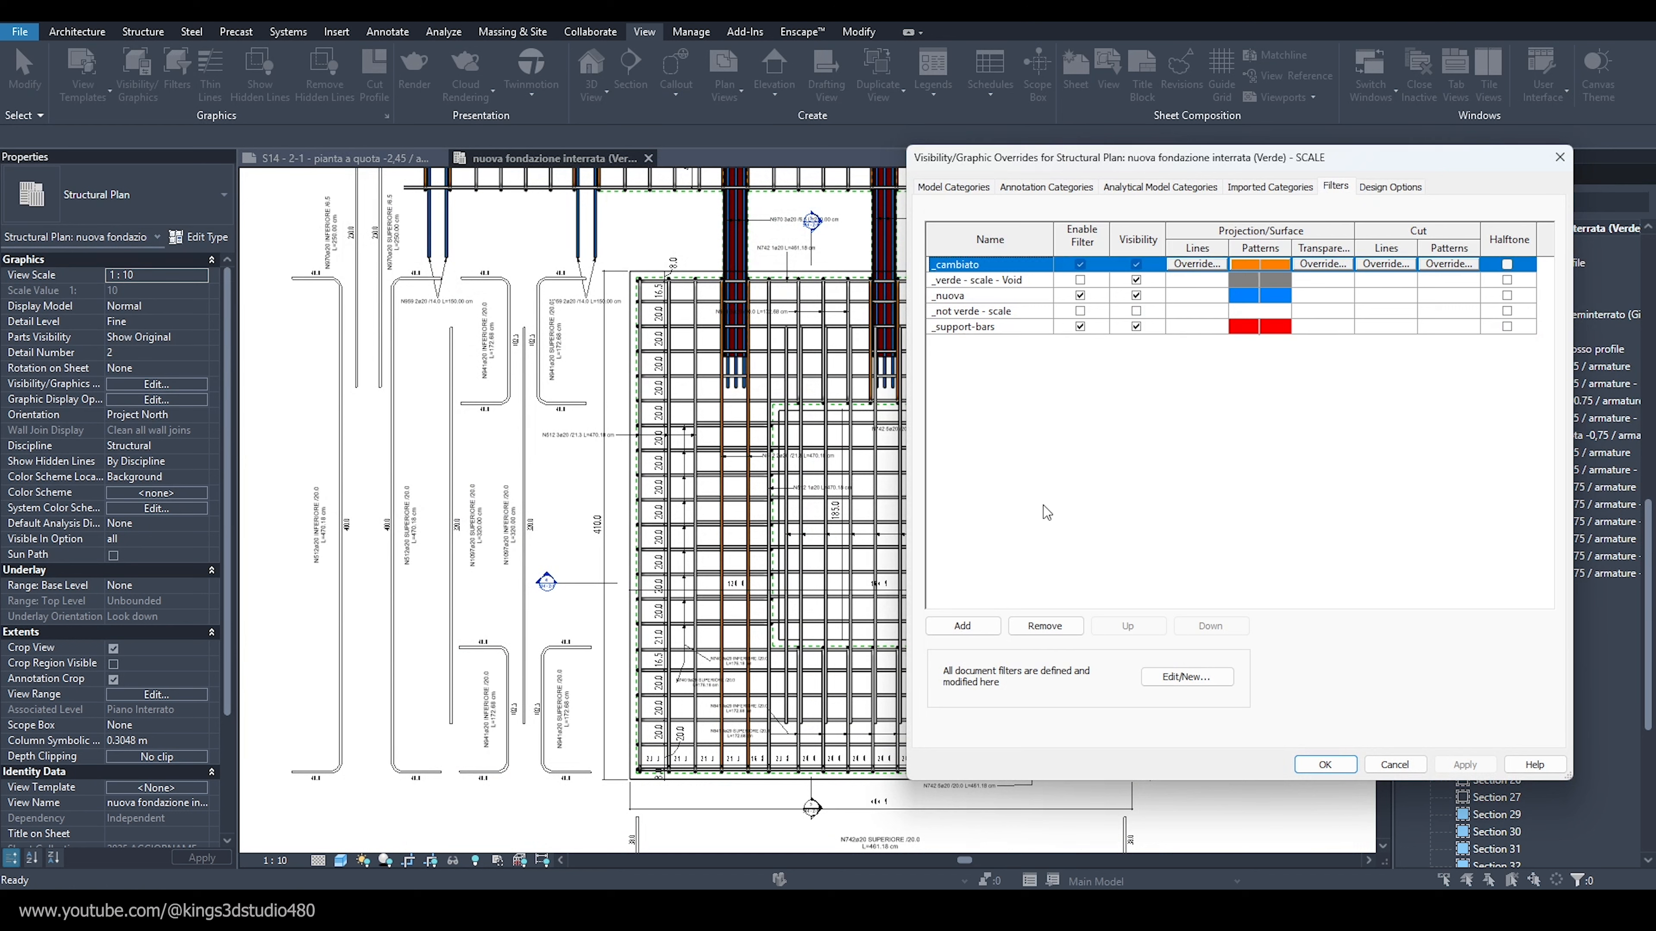
left_click(969, 633)
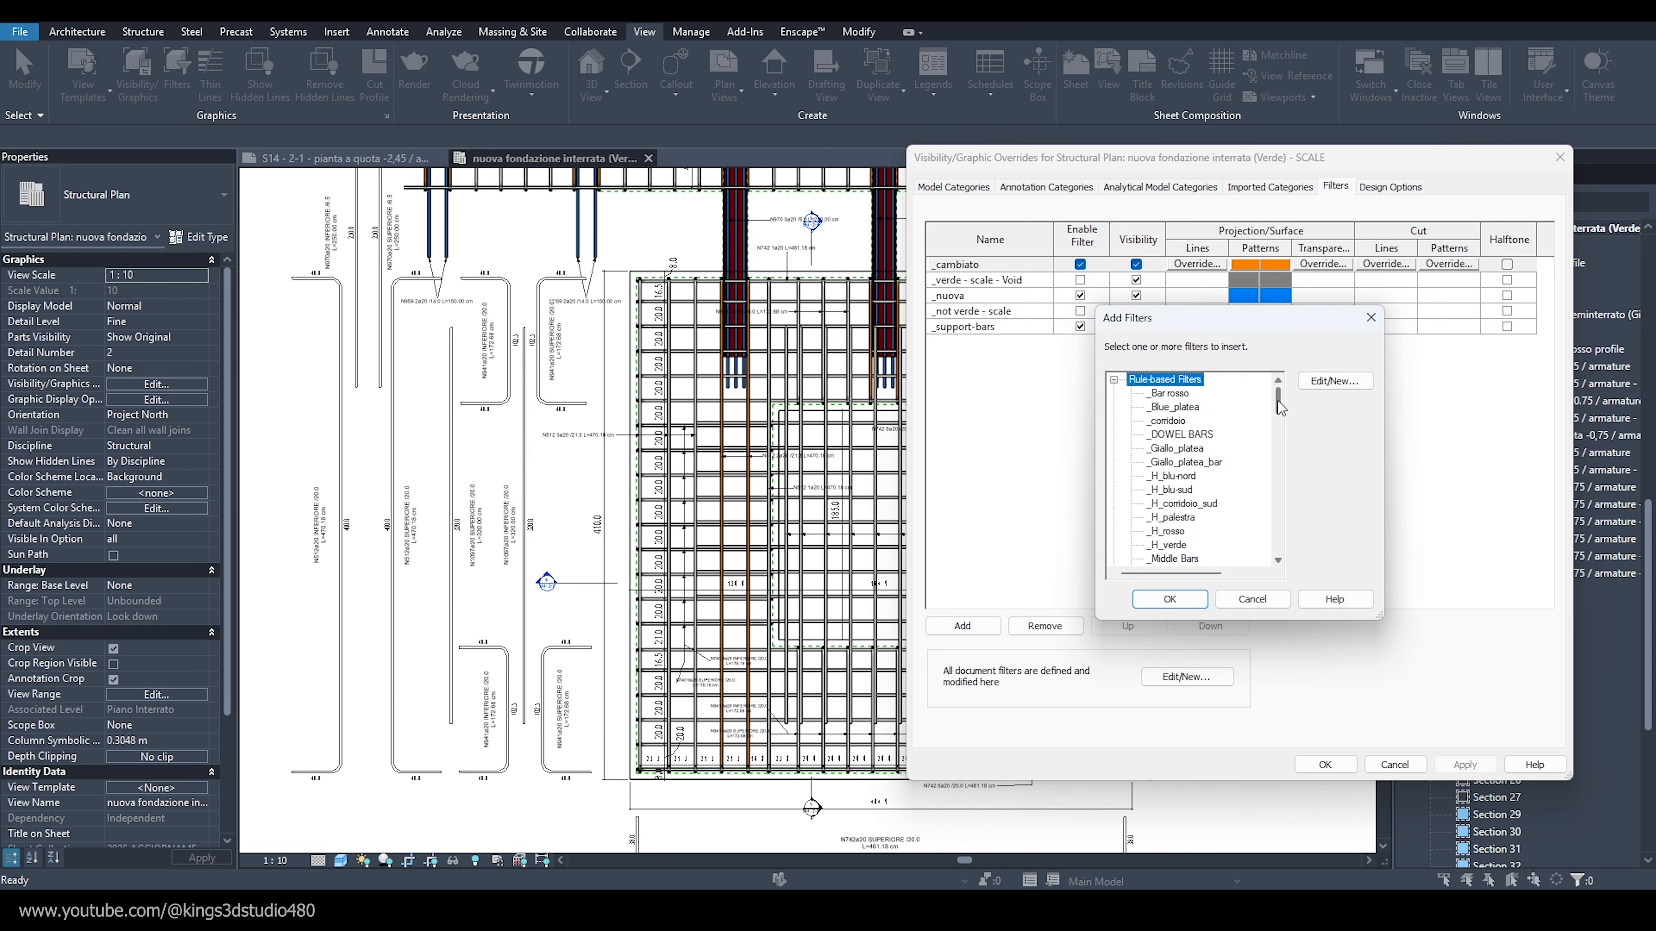
left_click_drag(1281, 407, 1281, 415)
left_click(1172, 504)
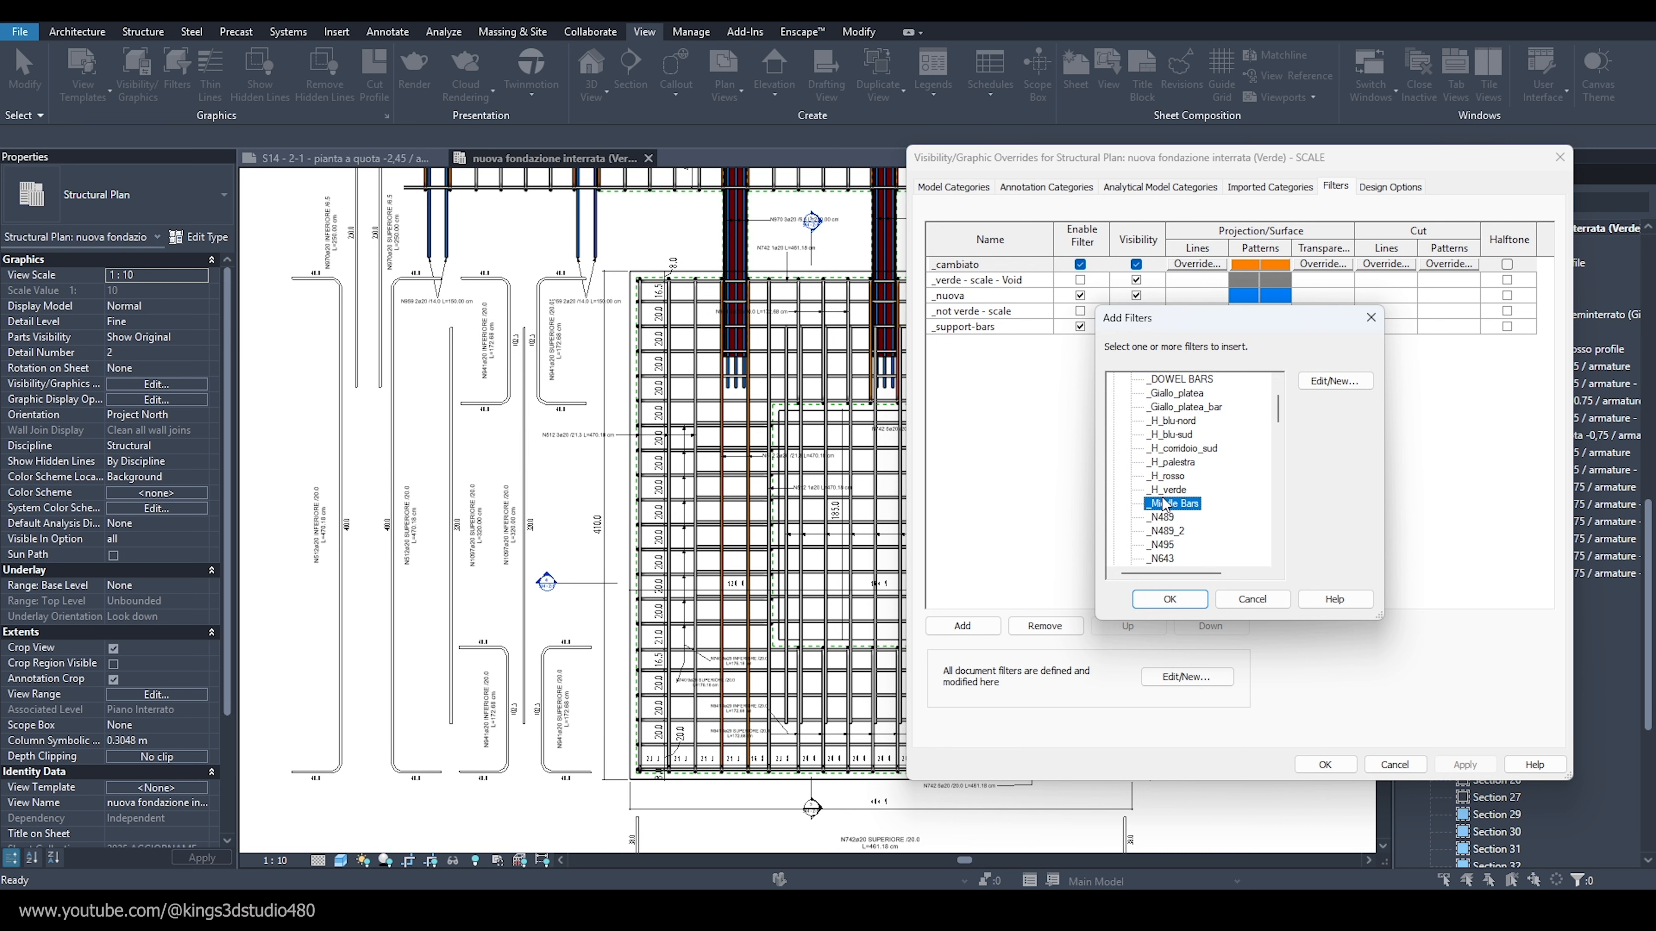
left_click(1169, 599)
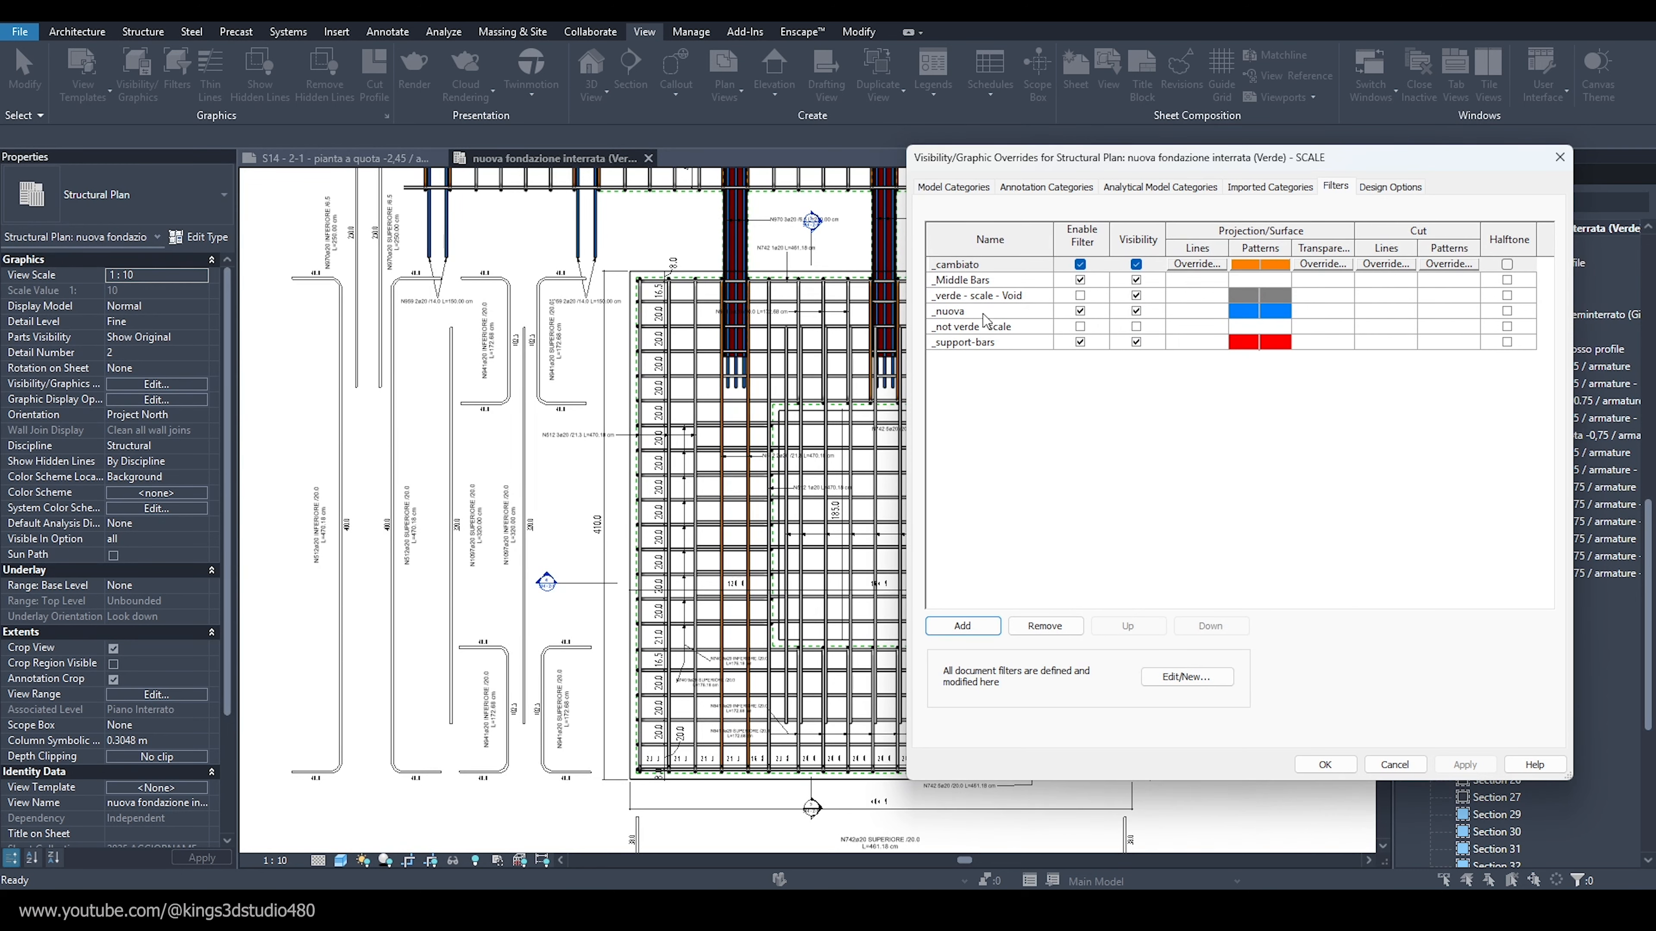
Override the _Middle Bars filter's projection foreground pattern with a solid red fill and apply it to the view.
left_click(990, 281)
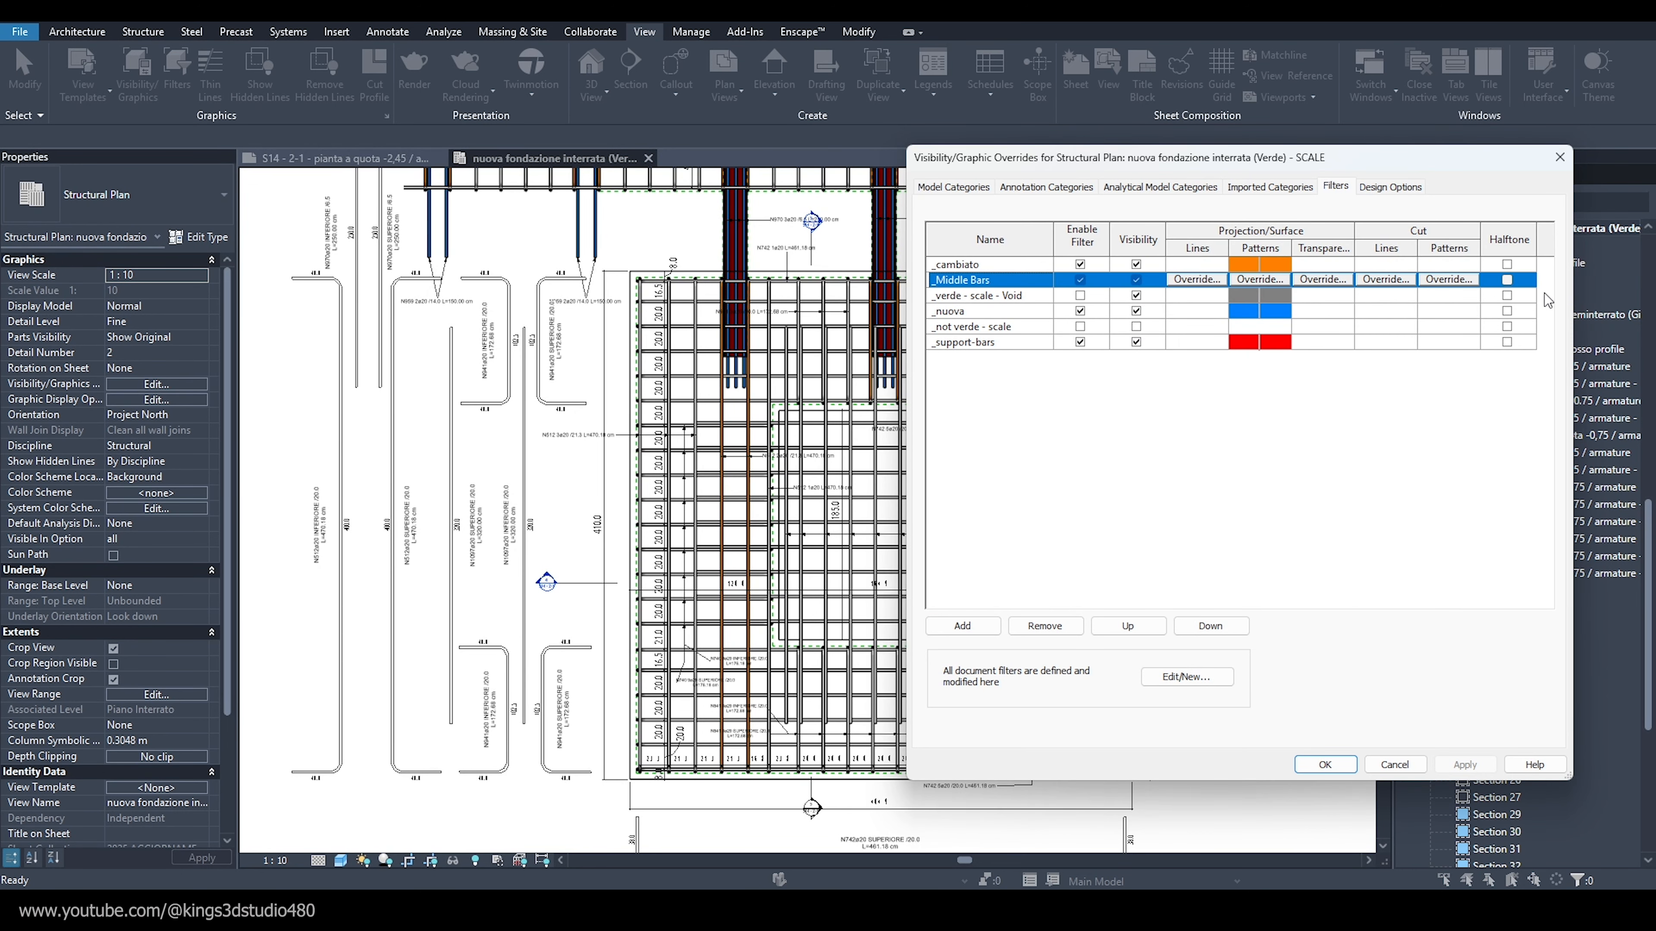
mouse_move(1283, 160)
left_mouse_down()
mouse_move(1251, 168)
mouse_move(1264, 174)
left_mouse_up()
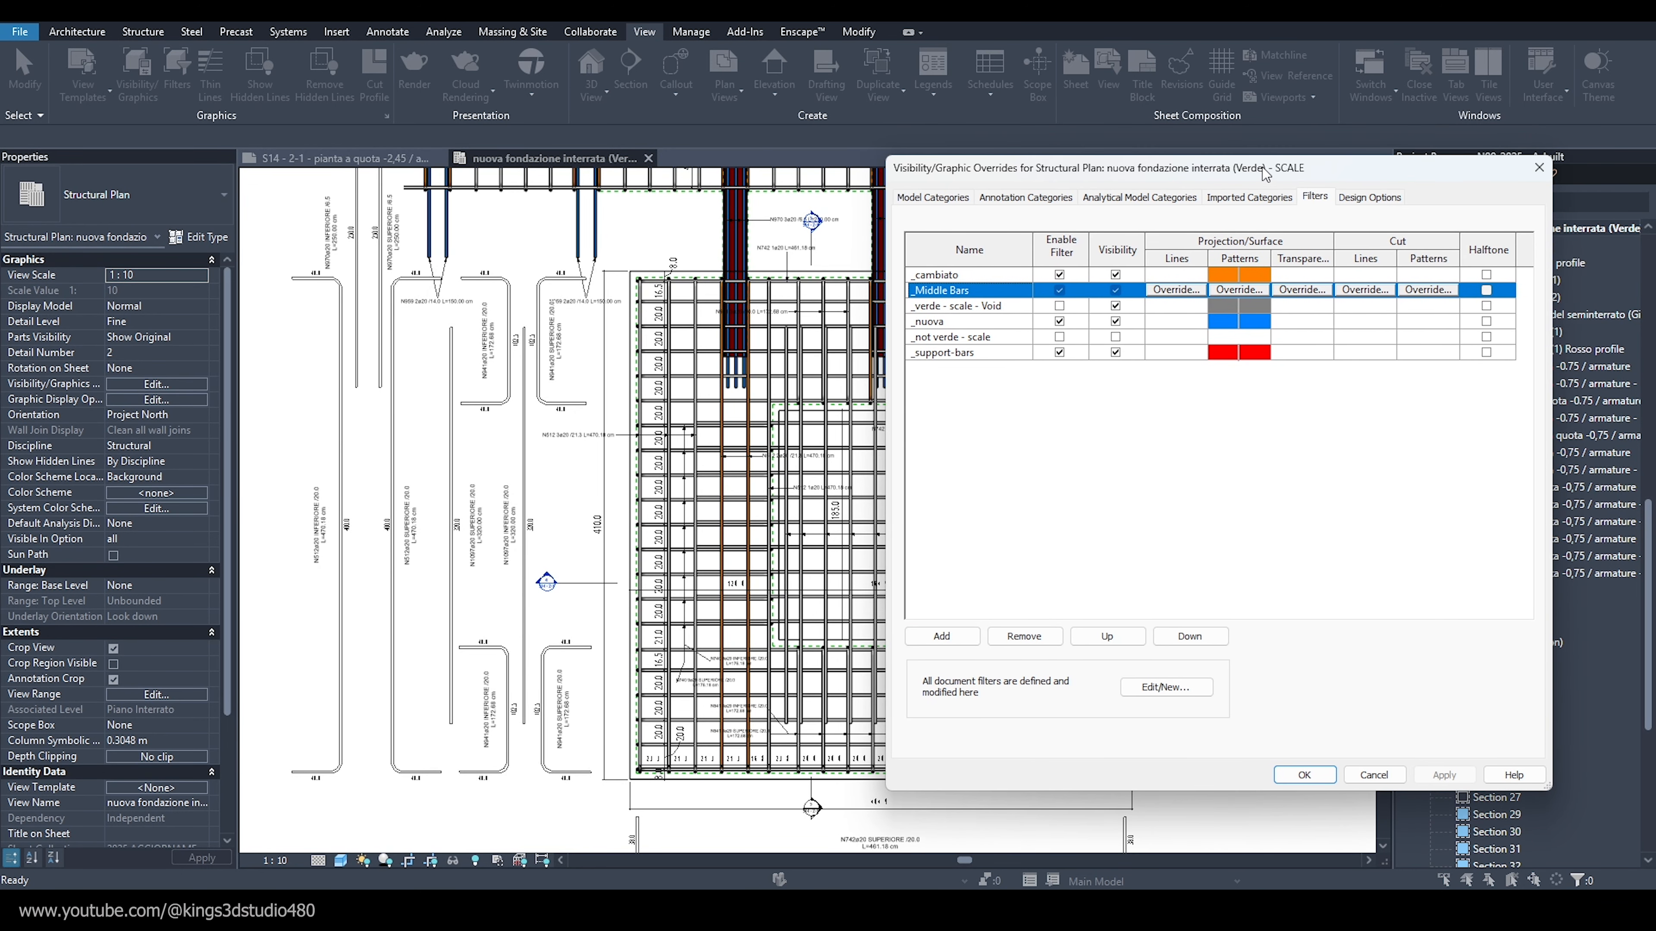
left_click(1238, 291)
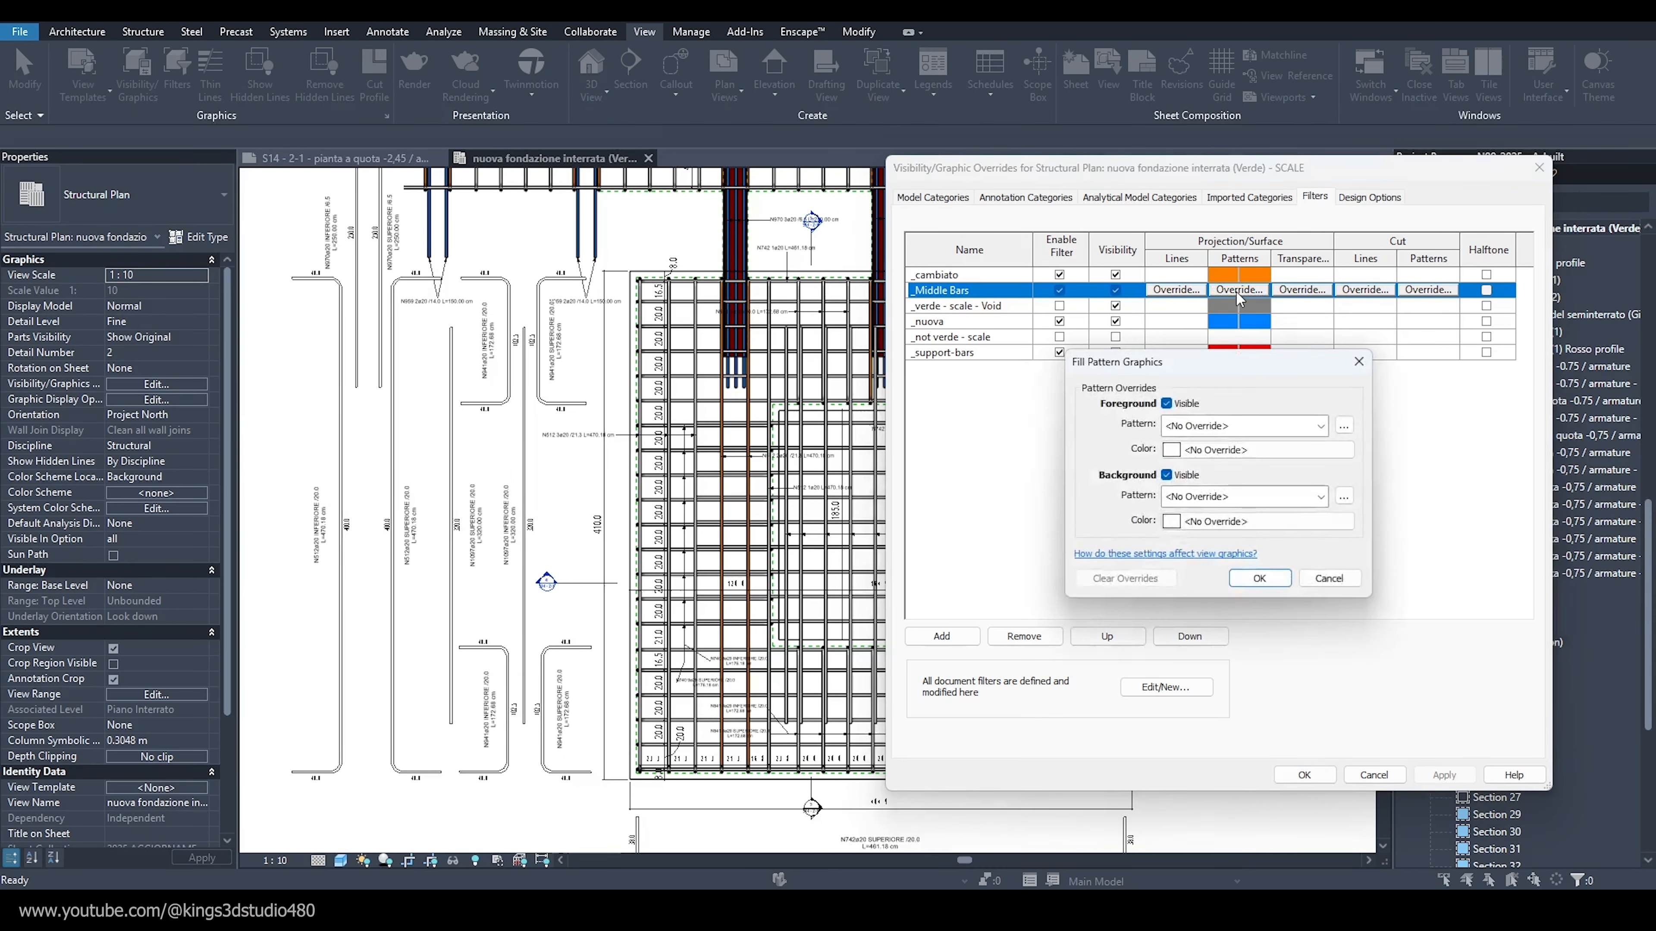
left_click(1192, 428)
left_click(1211, 458)
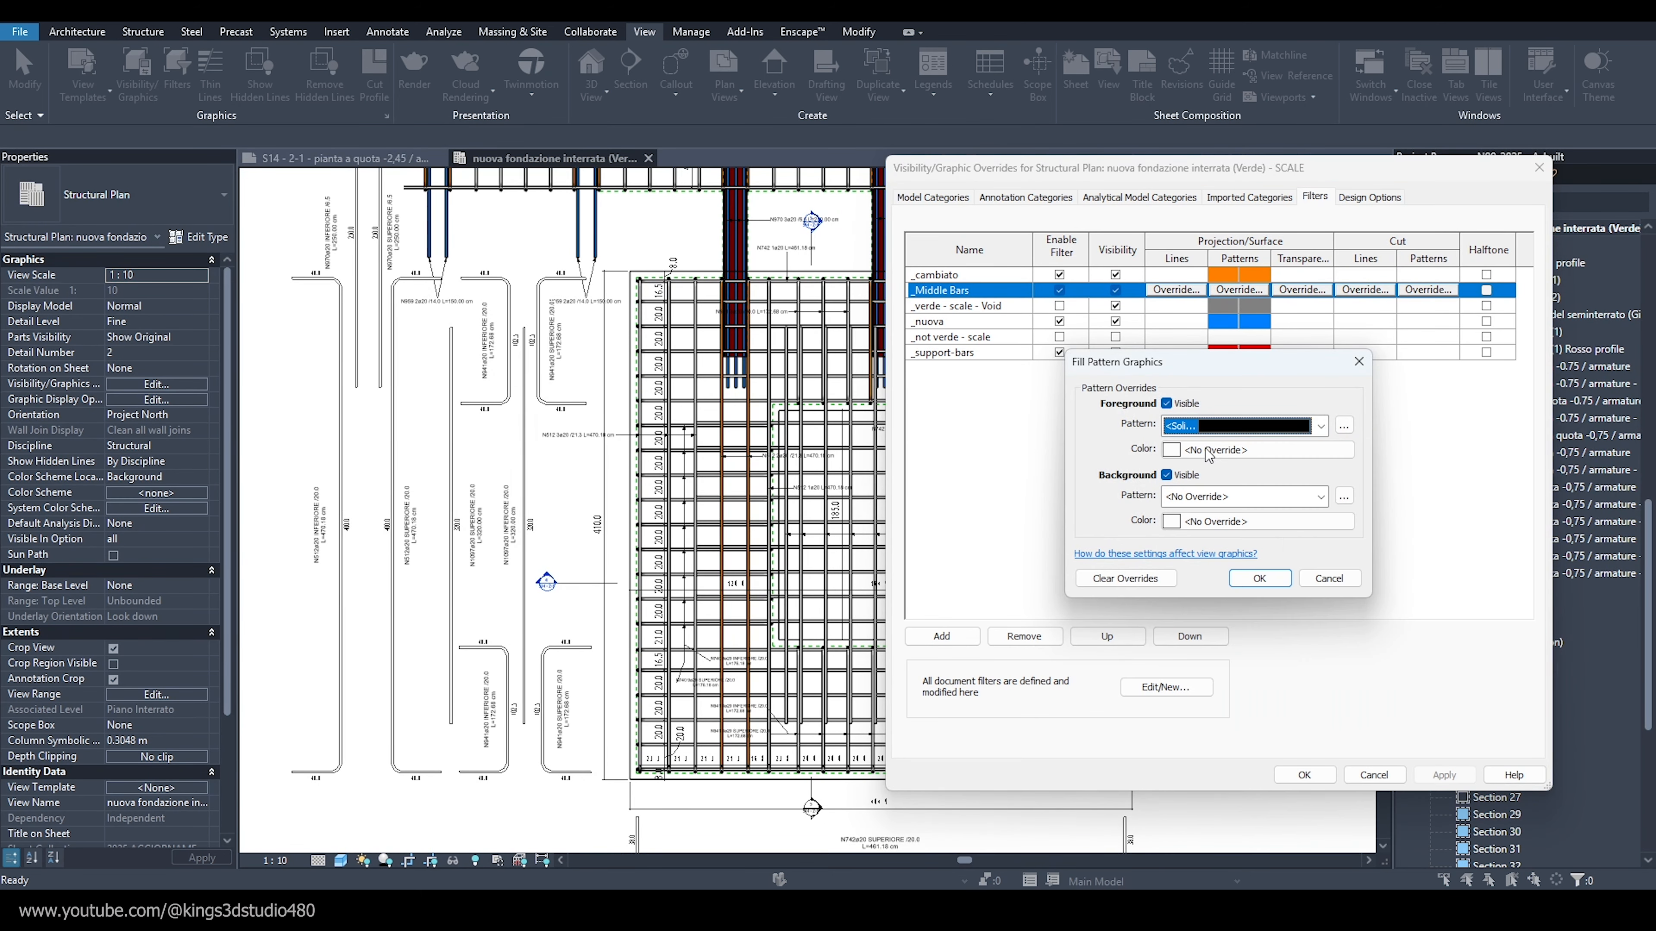
left_click(1209, 451)
left_click(1040, 375)
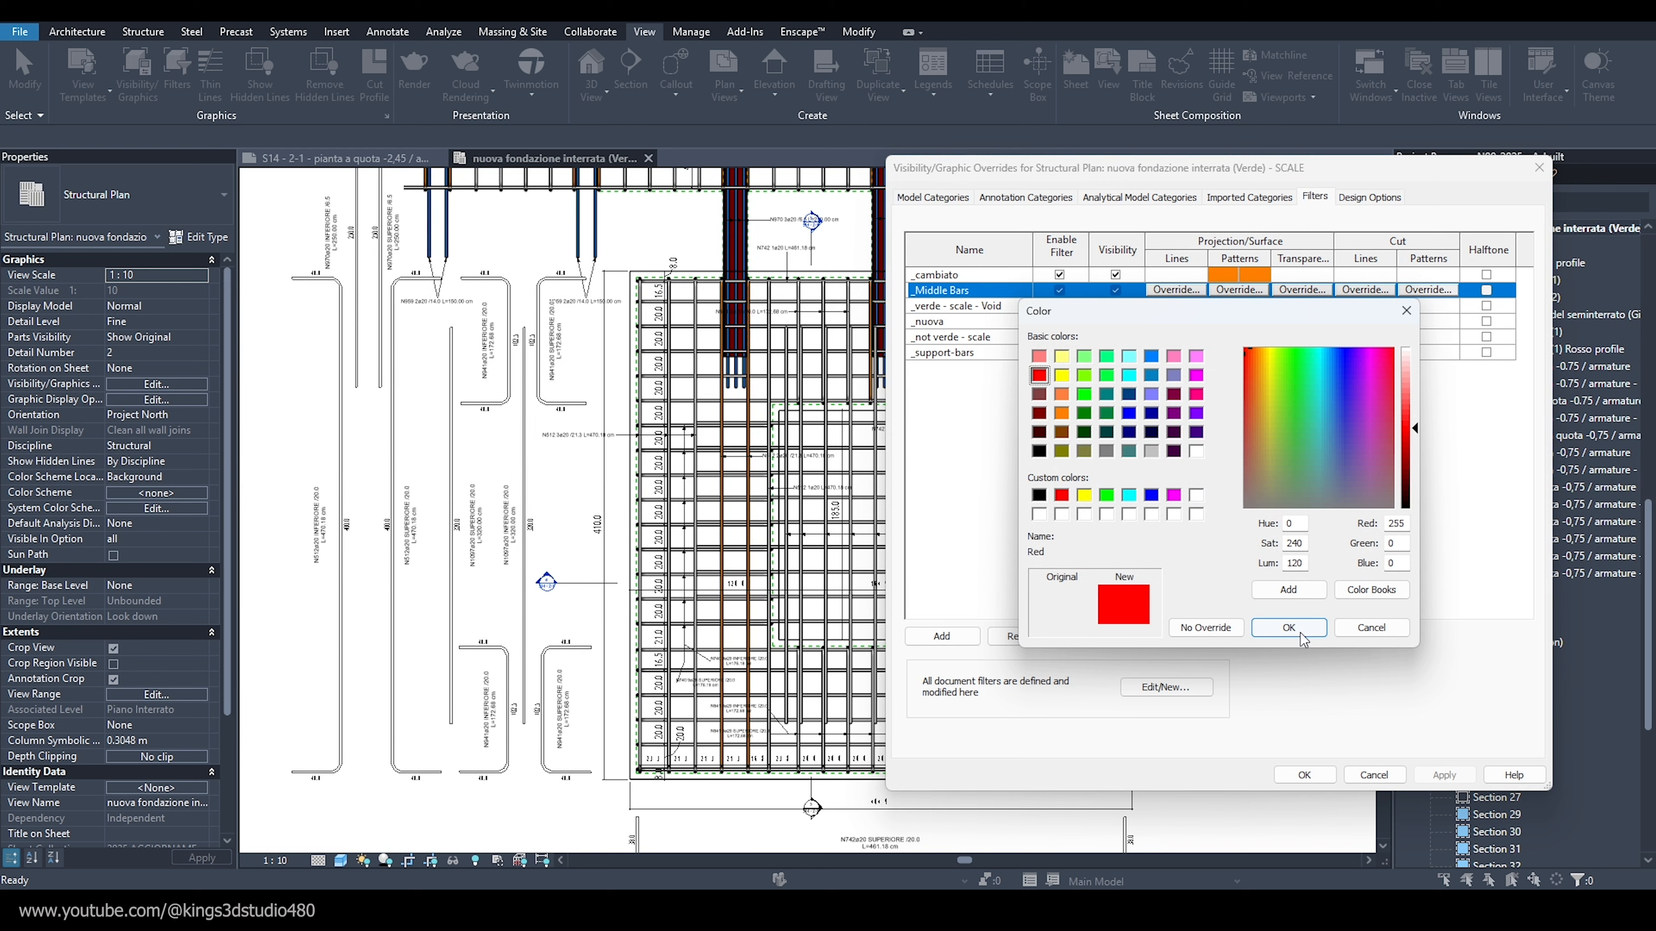
left_click(1288, 627)
left_click(1261, 579)
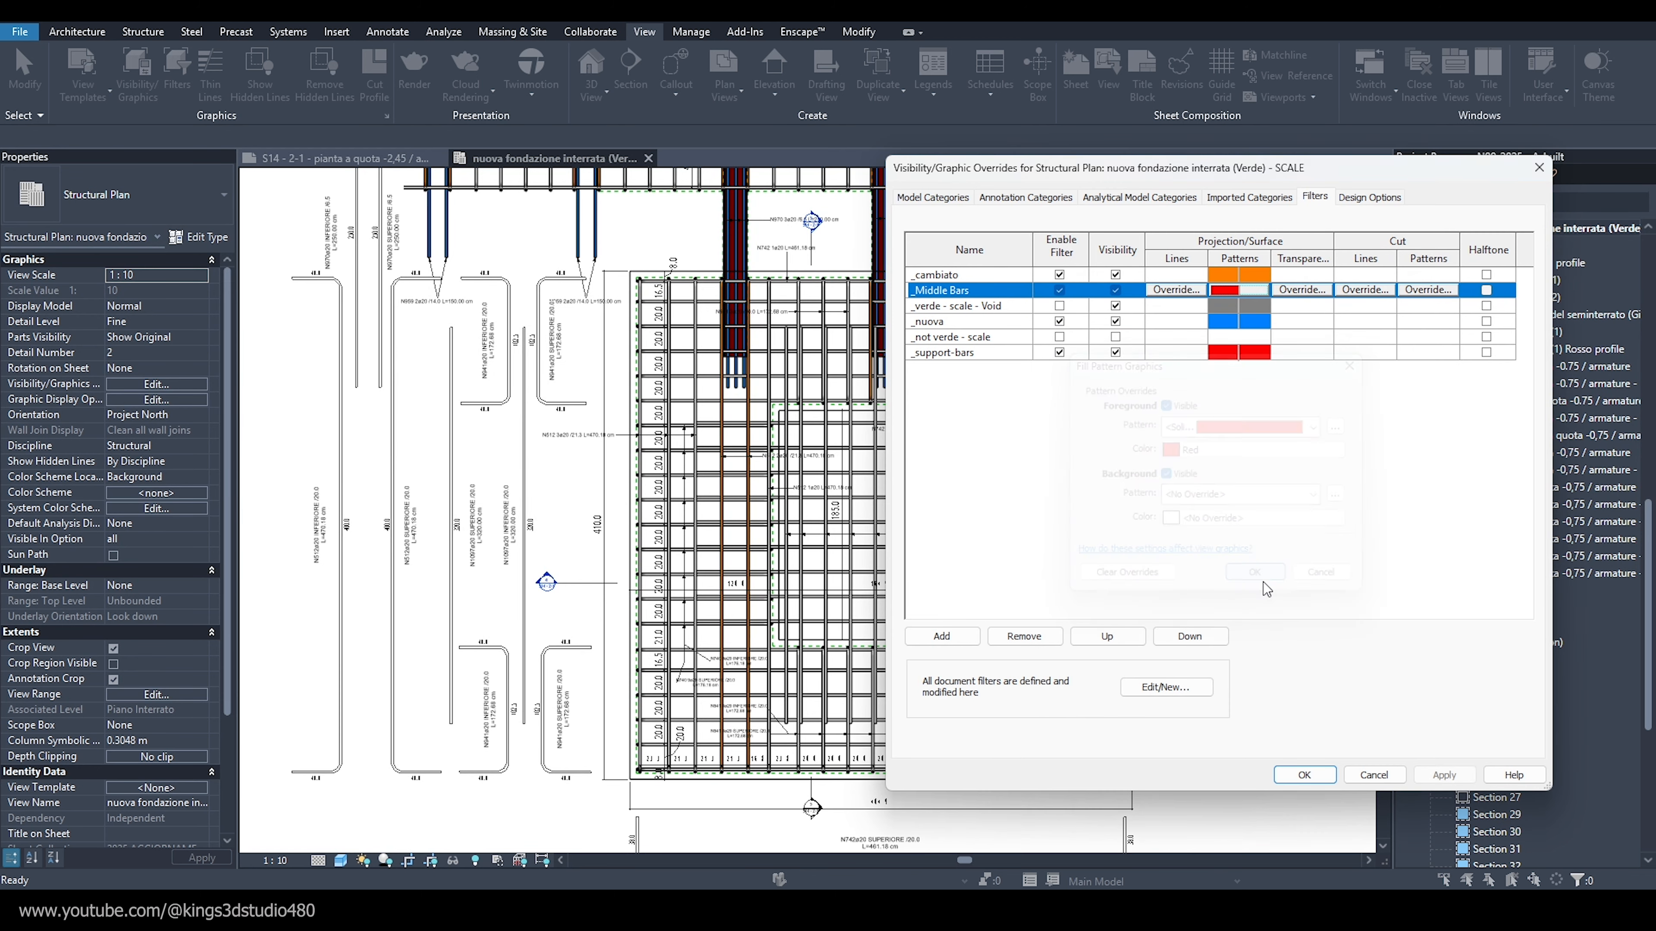
left_click(1437, 769)
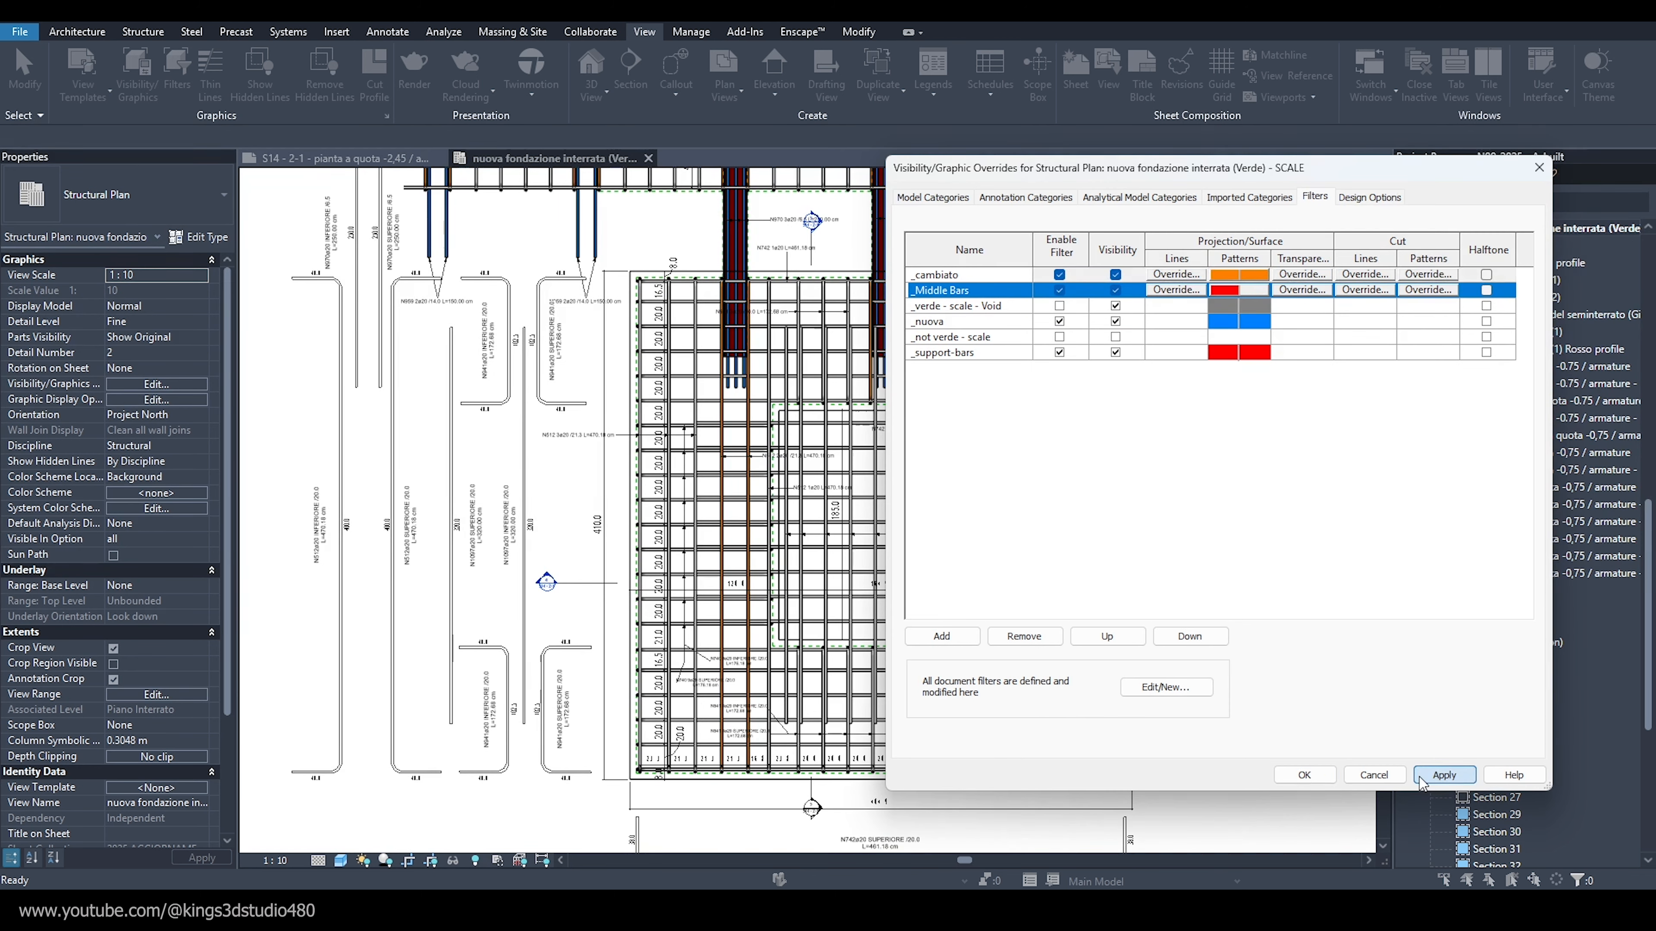
left_click(1441, 776)
left_click(1305, 775)
Disable the _cambiato, _support-bars and _nuova filters in the foundation plan view, keeping _Middle Bars enabled.
scroll(1042, 437, "up", 5)
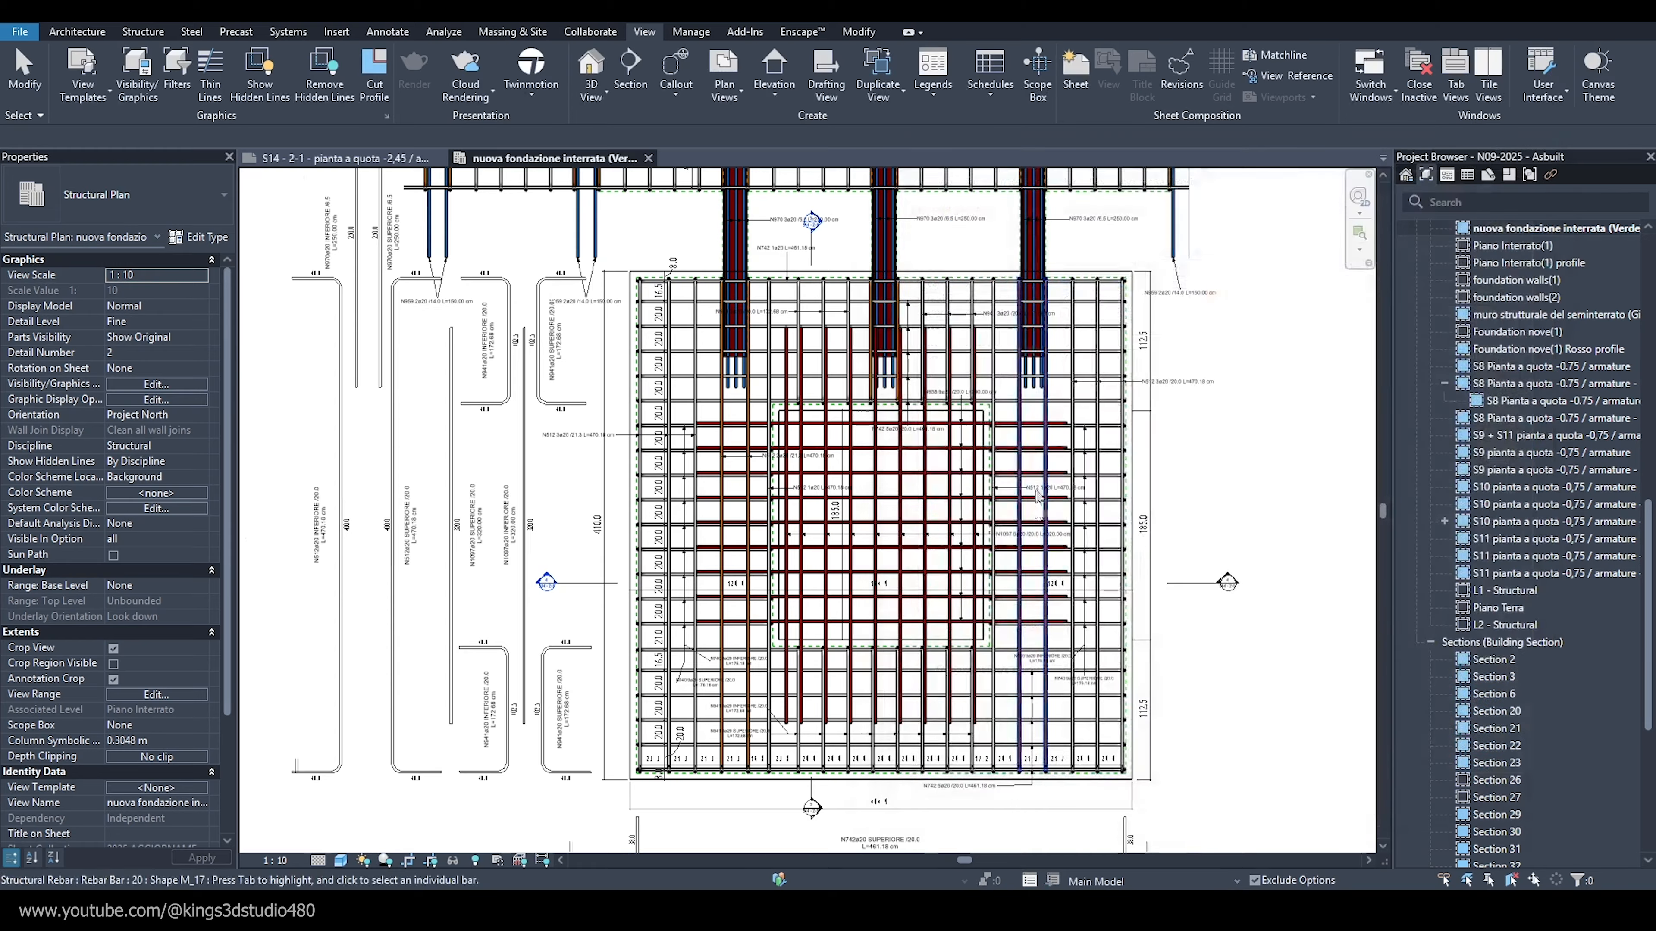
scroll(1042, 437, "down", 5)
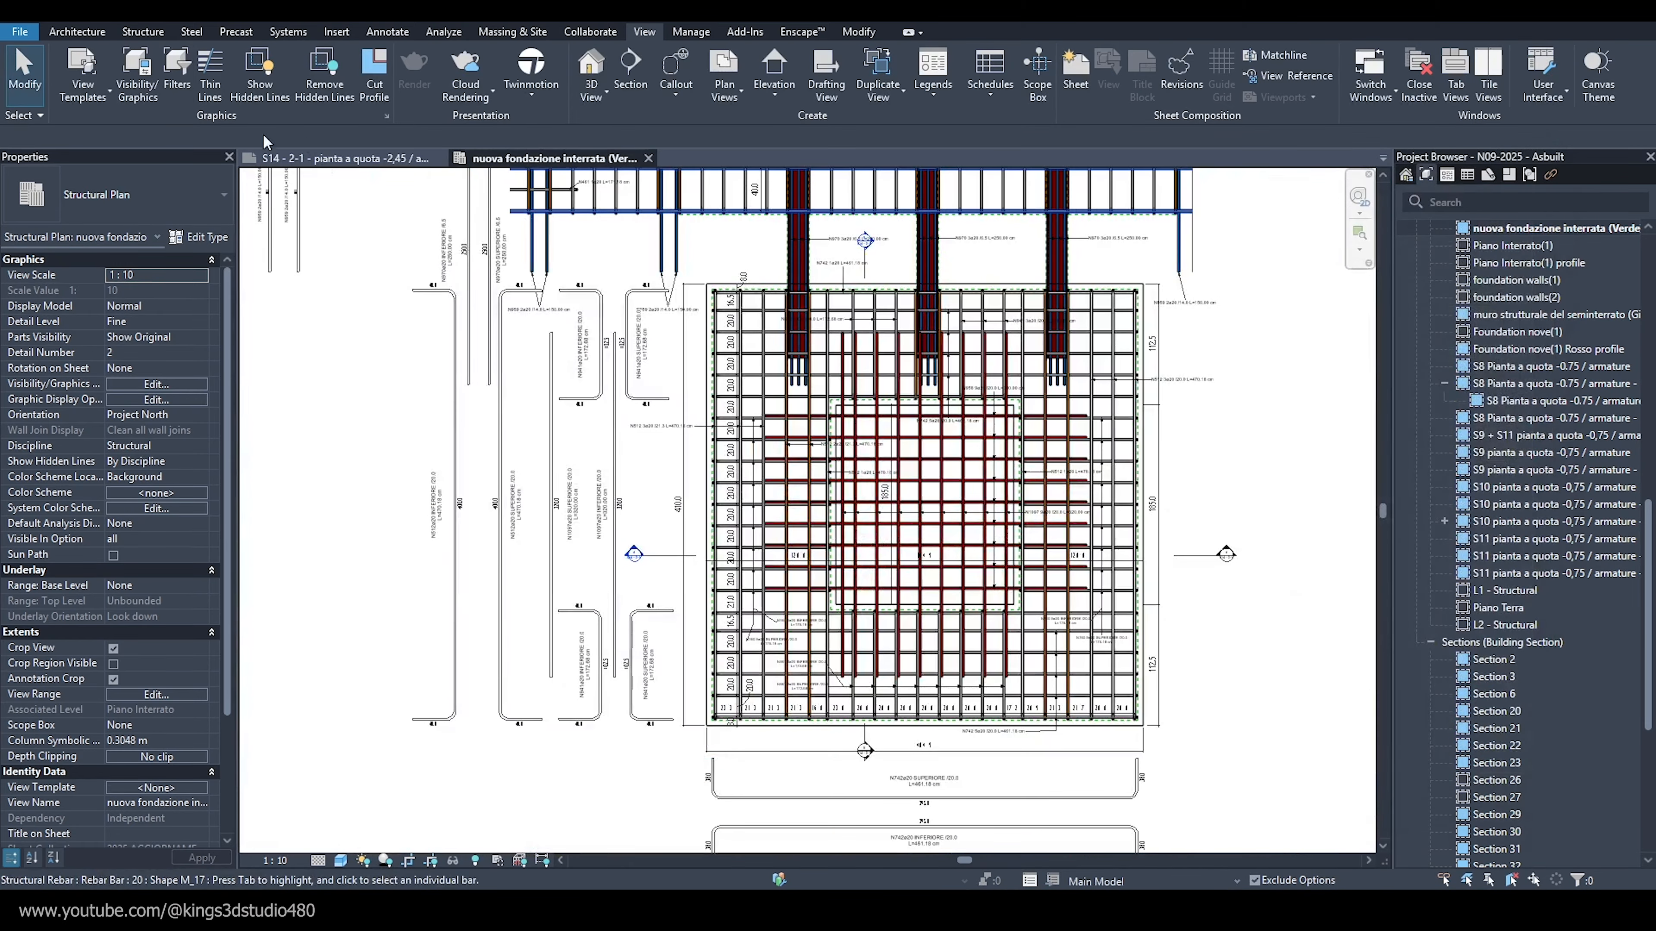
left_click(149, 85)
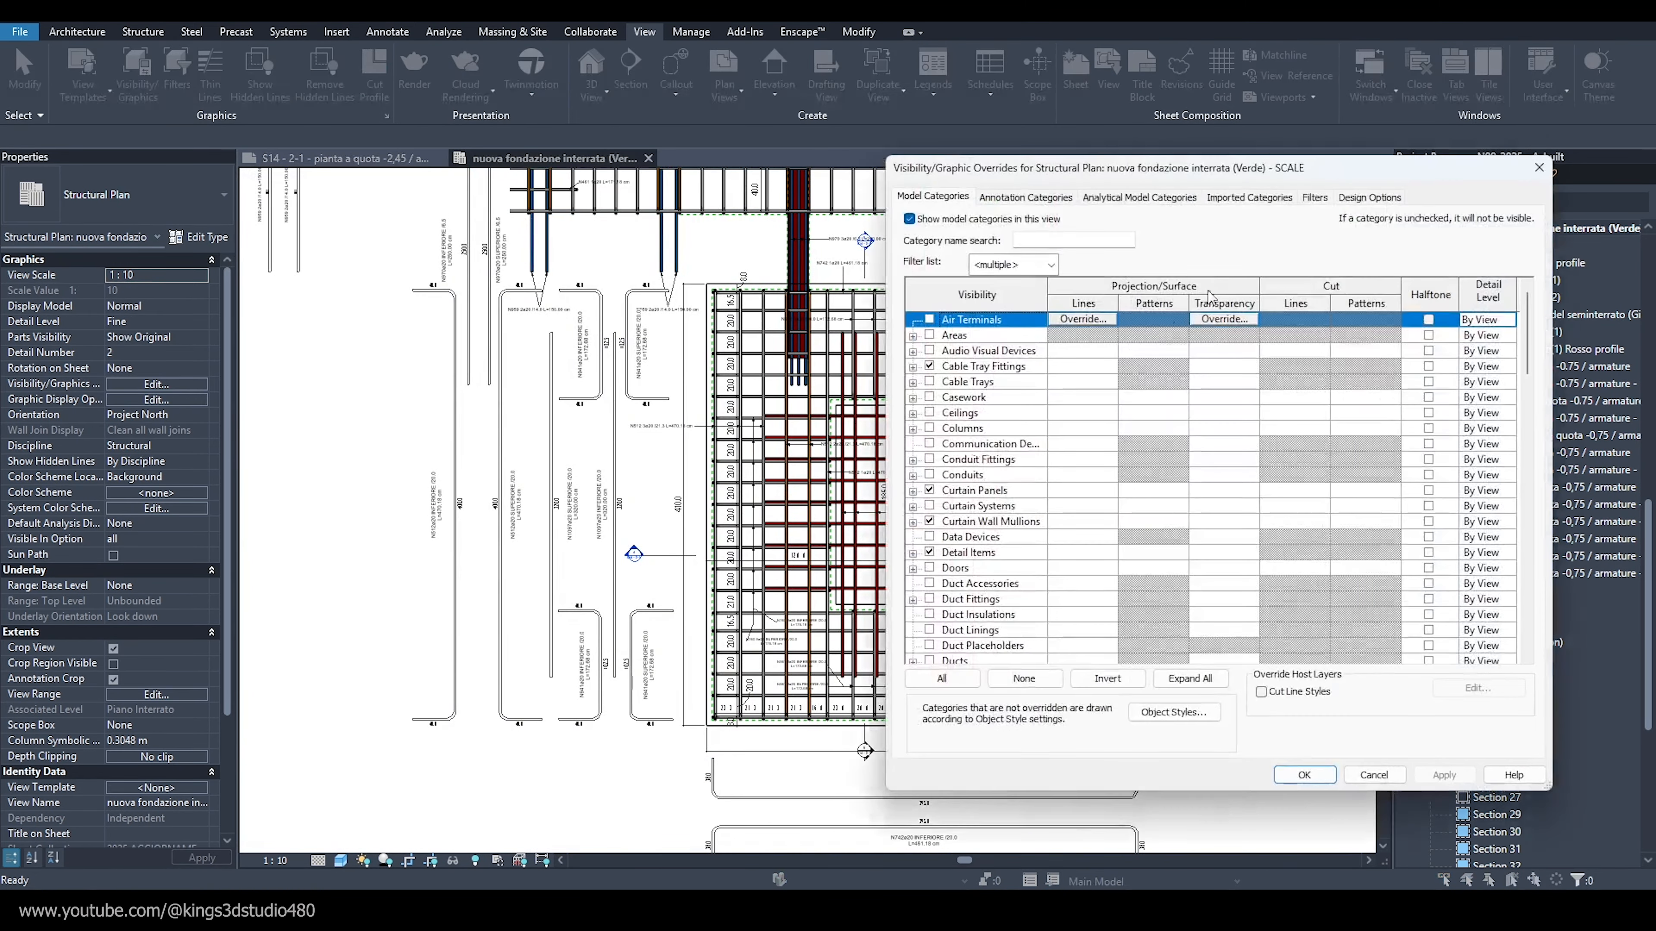
left_click(1225, 201)
left_click(1297, 197)
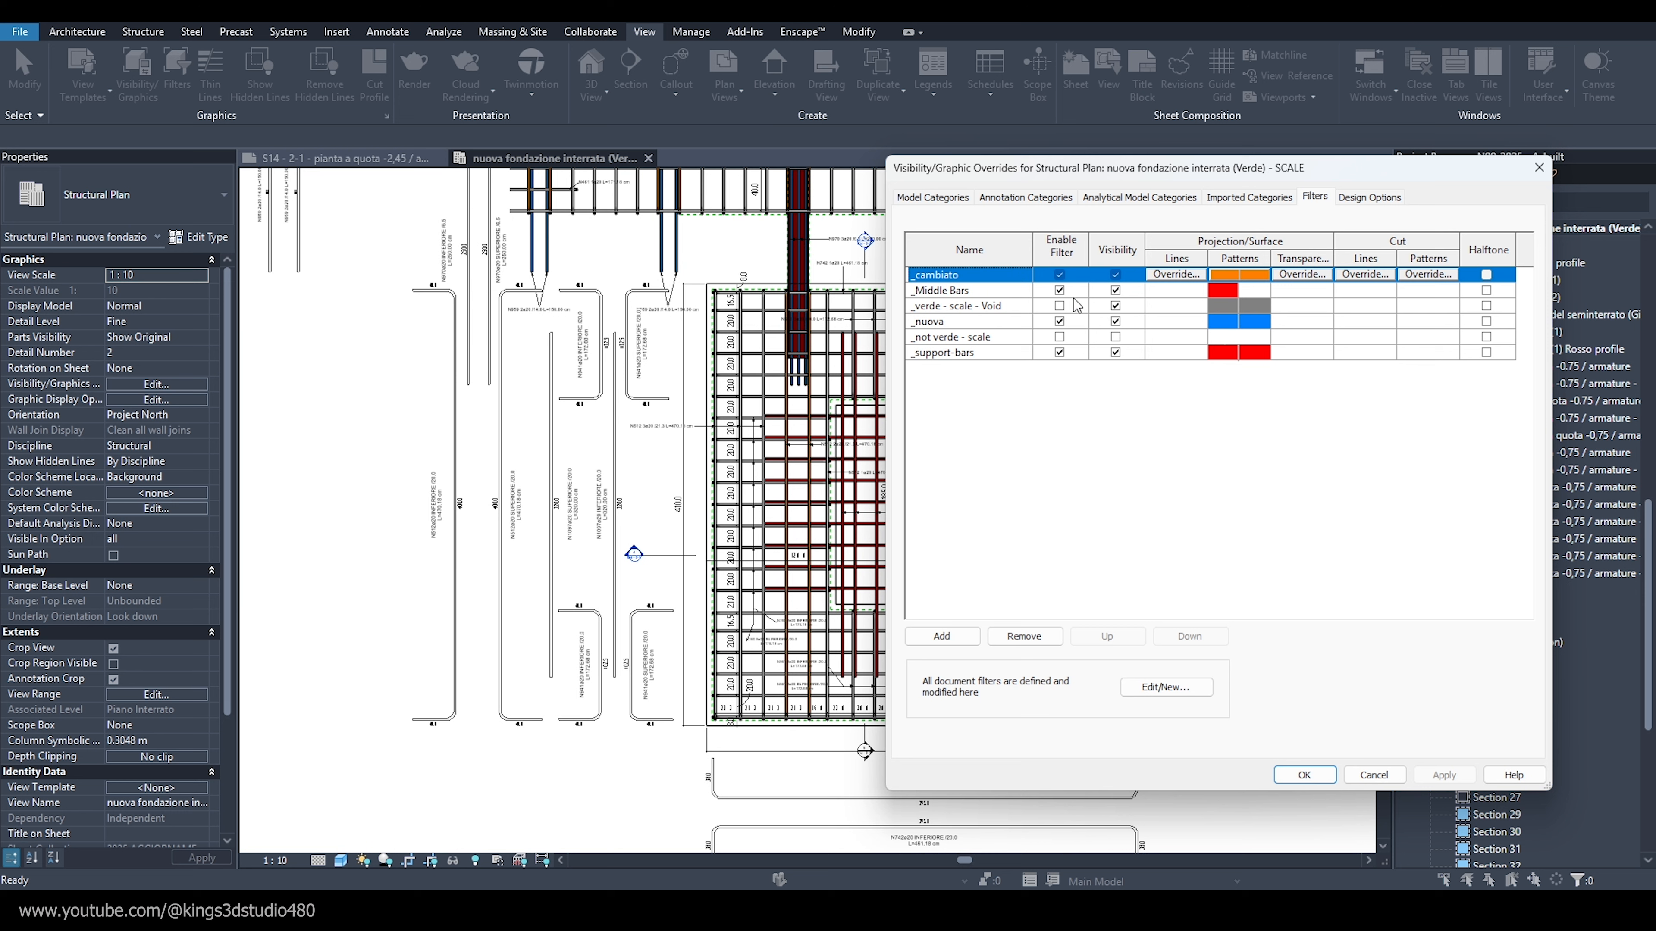
left_click(1060, 275)
left_click(1059, 353)
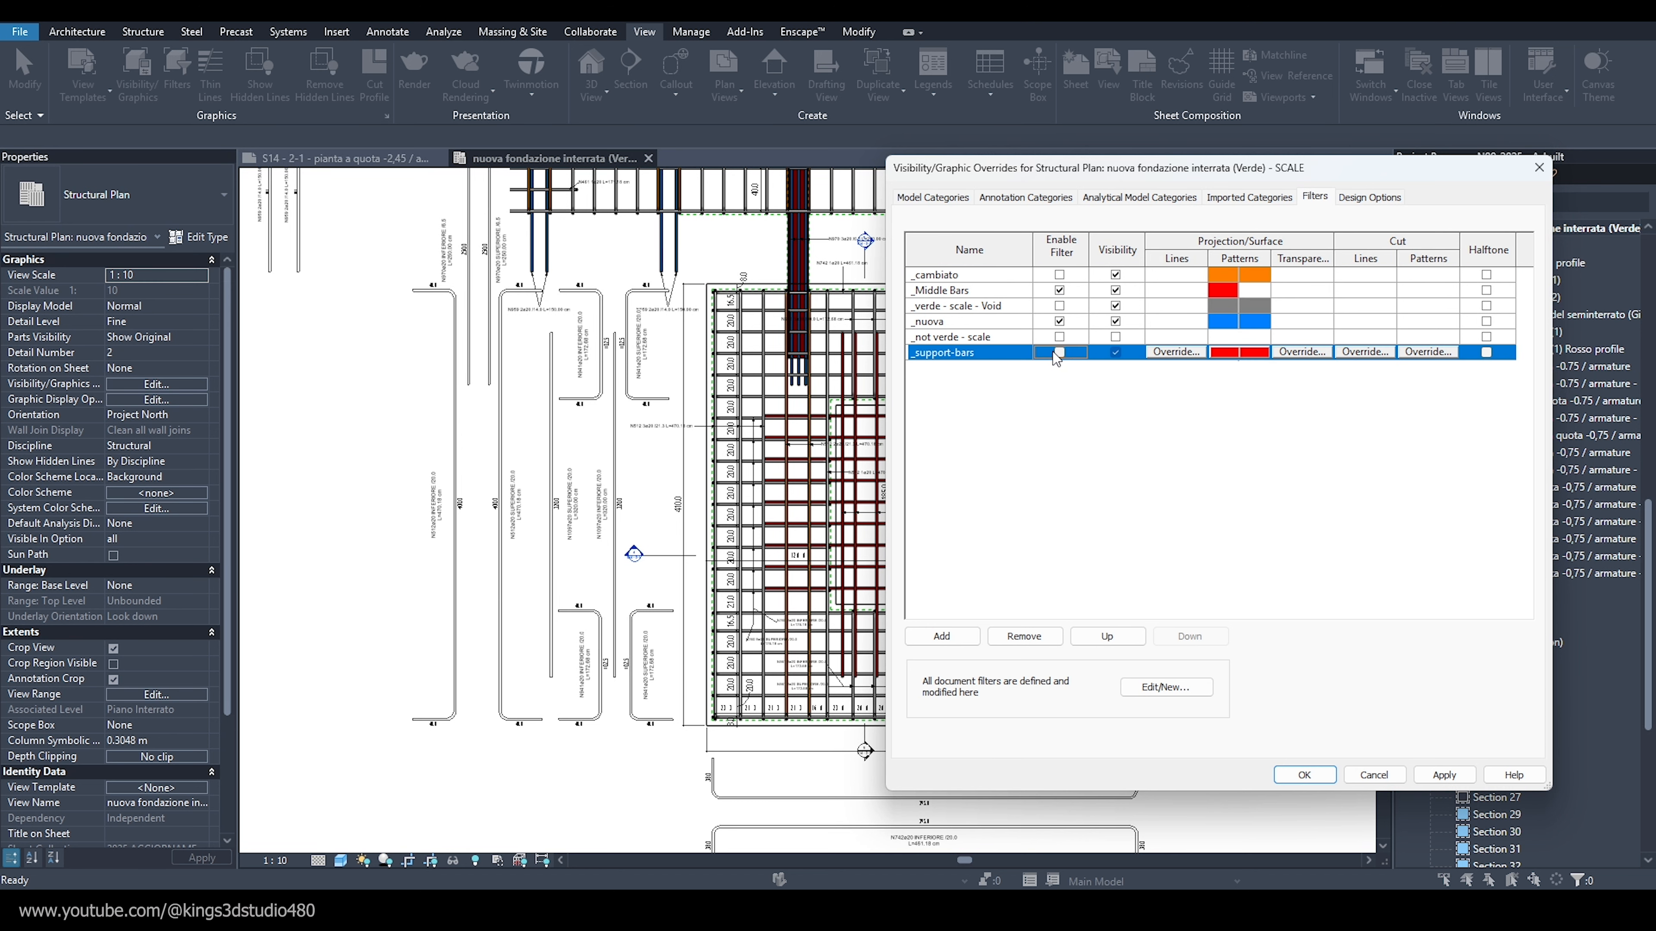
left_click(1060, 322)
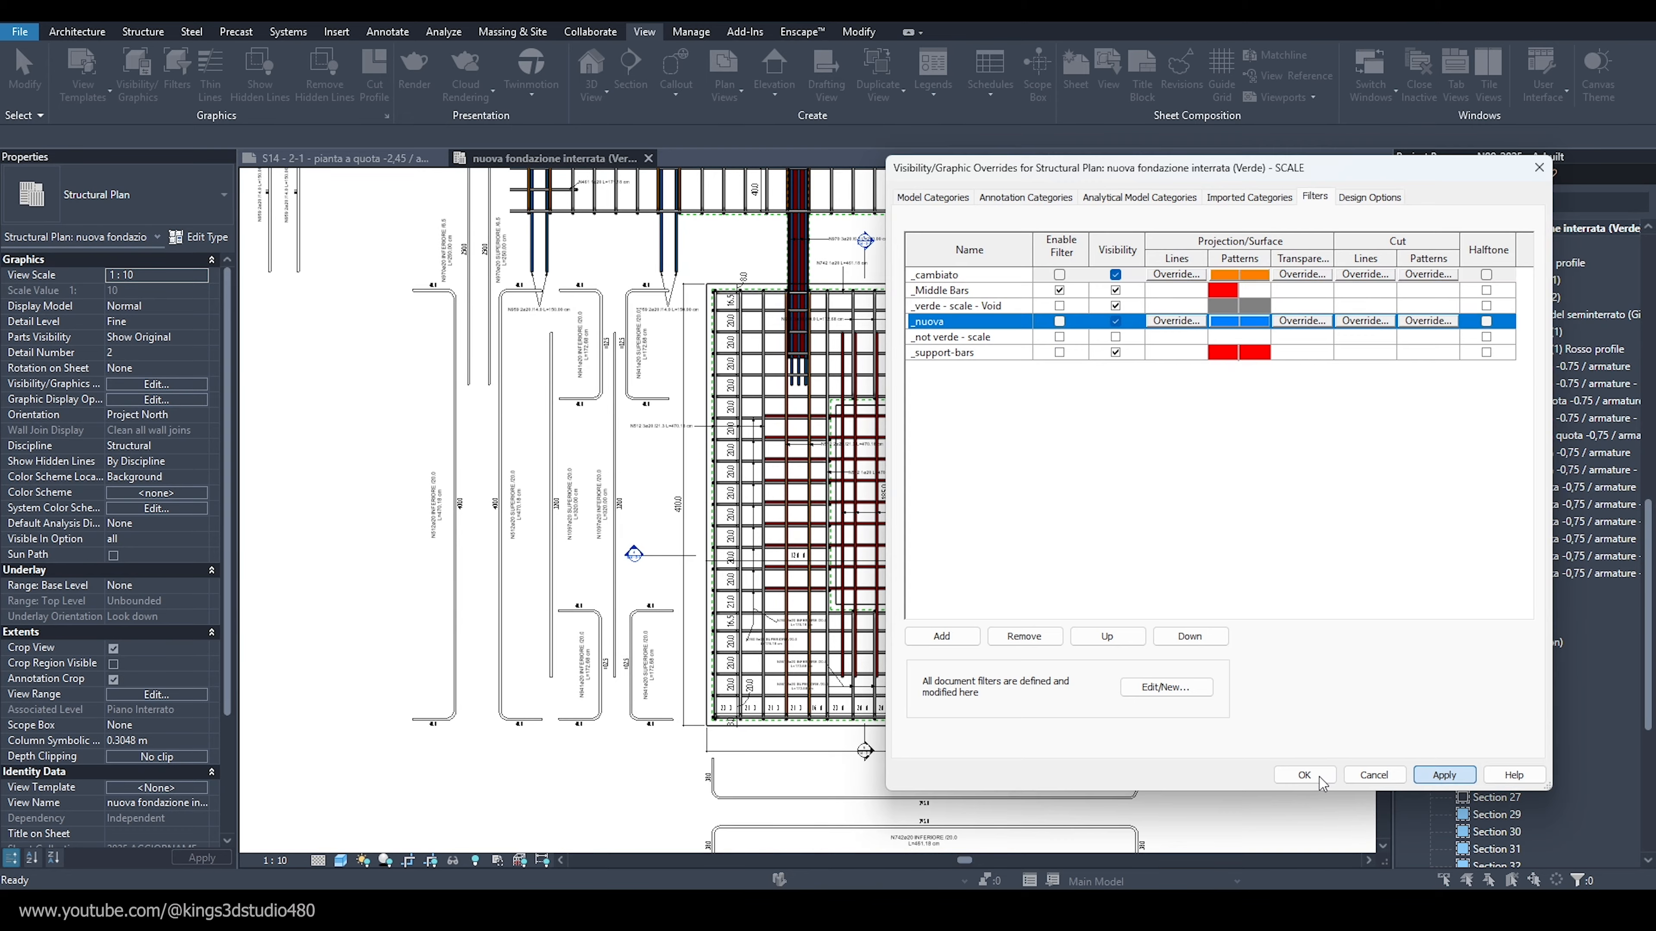
left_click(1304, 774)
Examine the coloring of the middle bars against the surrounding reinforcement in the foundation plan.
scroll(1008, 339, "up", 3)
middle_click_drag(1101, 391, 1131, 682)
middle_click_drag(940, 682, 1098, 327)
scroll(947, 469, "up", 3)
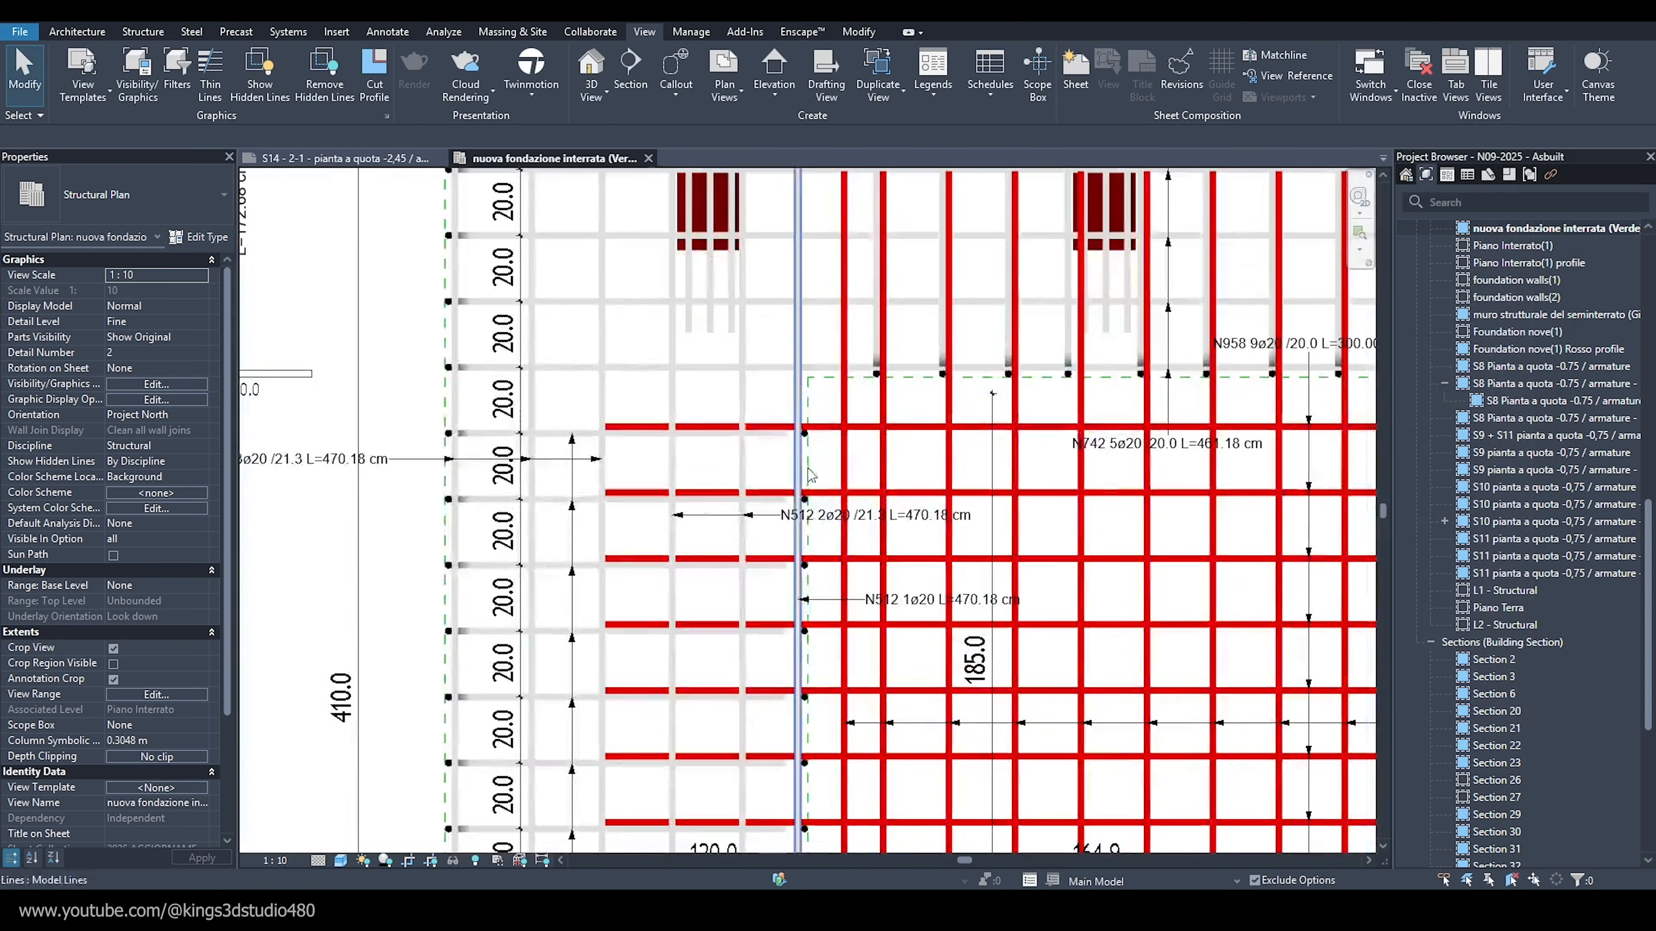
scroll(715, 432, "down", 5)
middle_click_drag(897, 591, 887, 541)
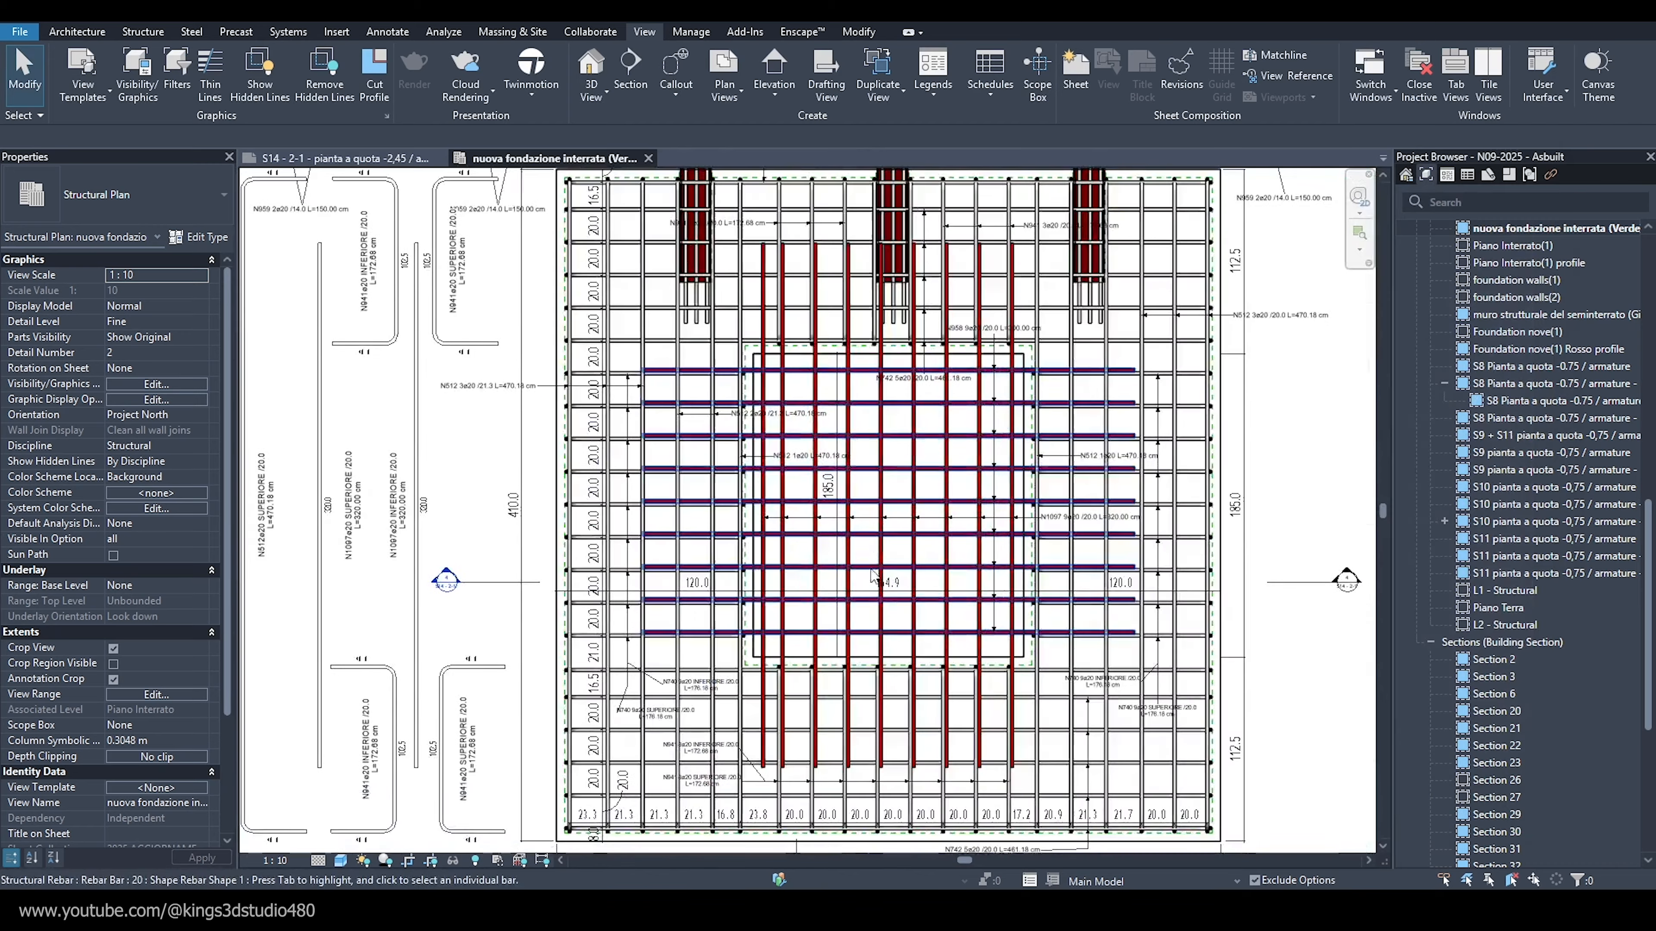
scroll(860, 566, "down", 3)
Enable the _verde - scale - Void filter in the foundation plan view's graphic overrides and apply it.
left_click(137, 73)
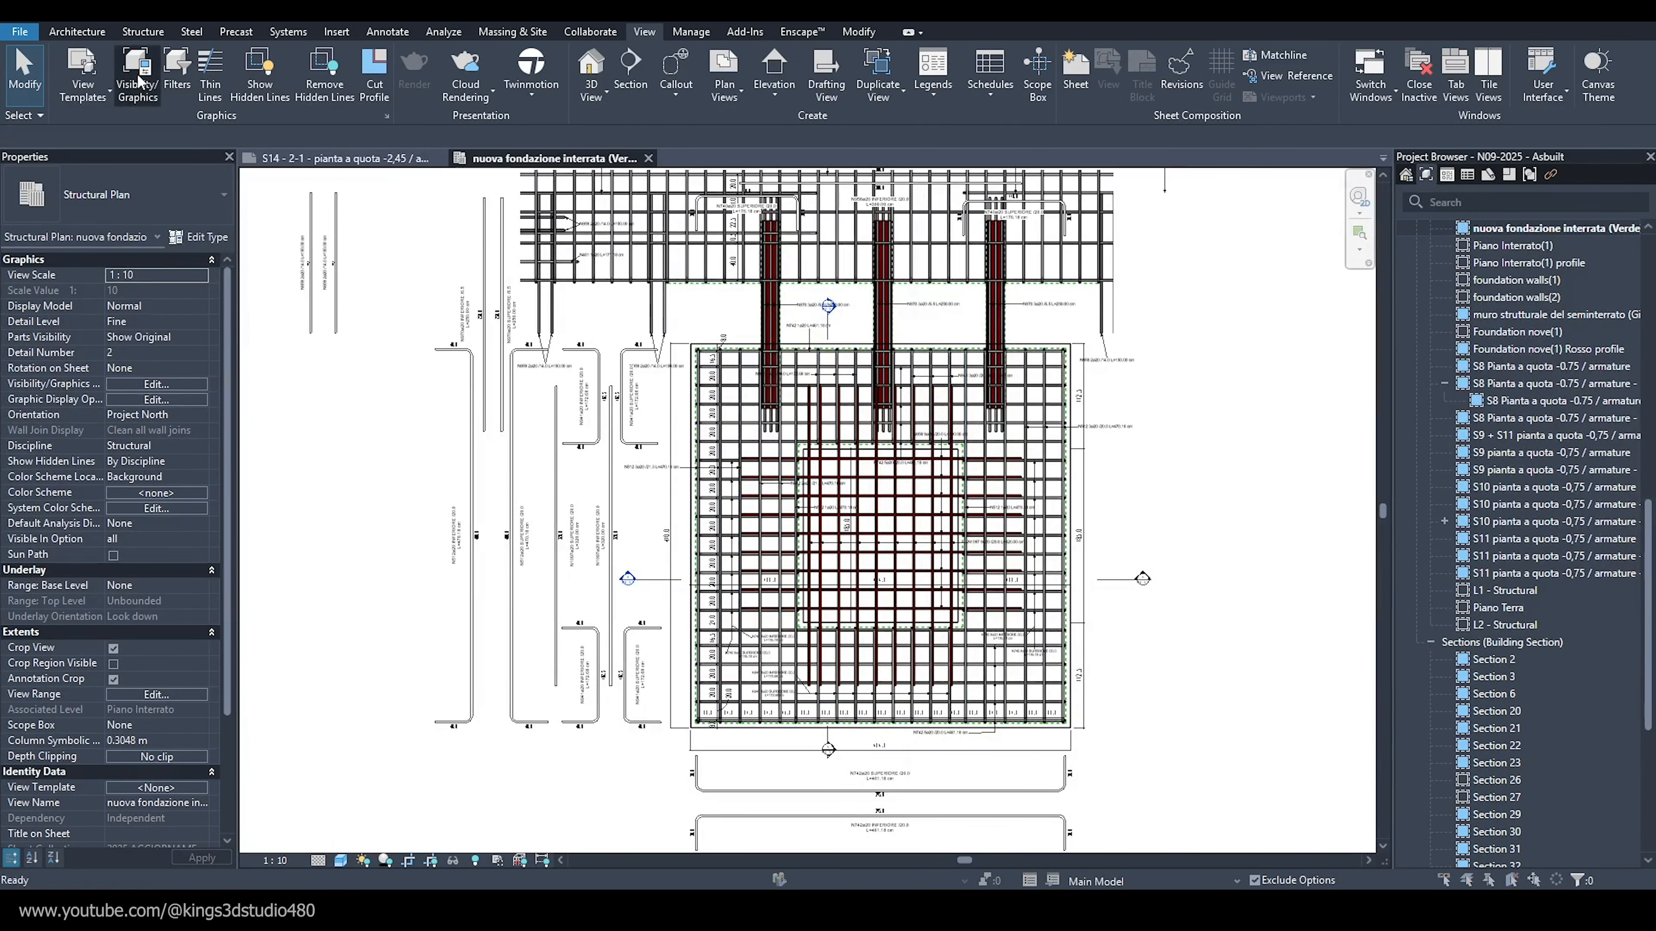
left_click(1314, 198)
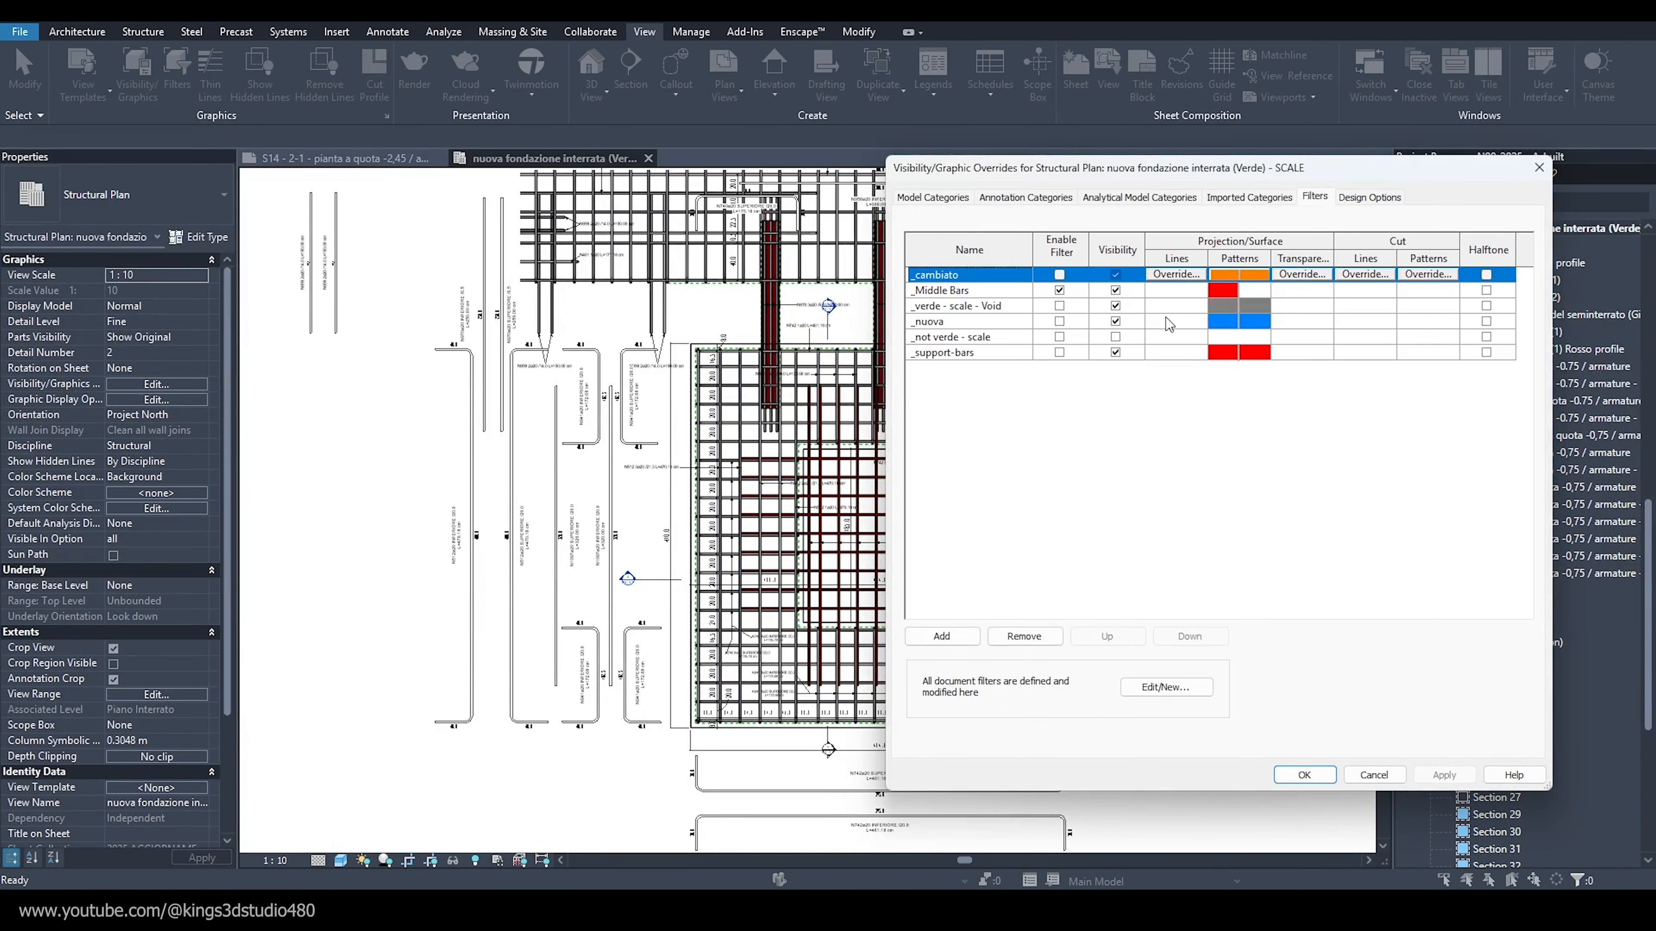
left_click(991, 306)
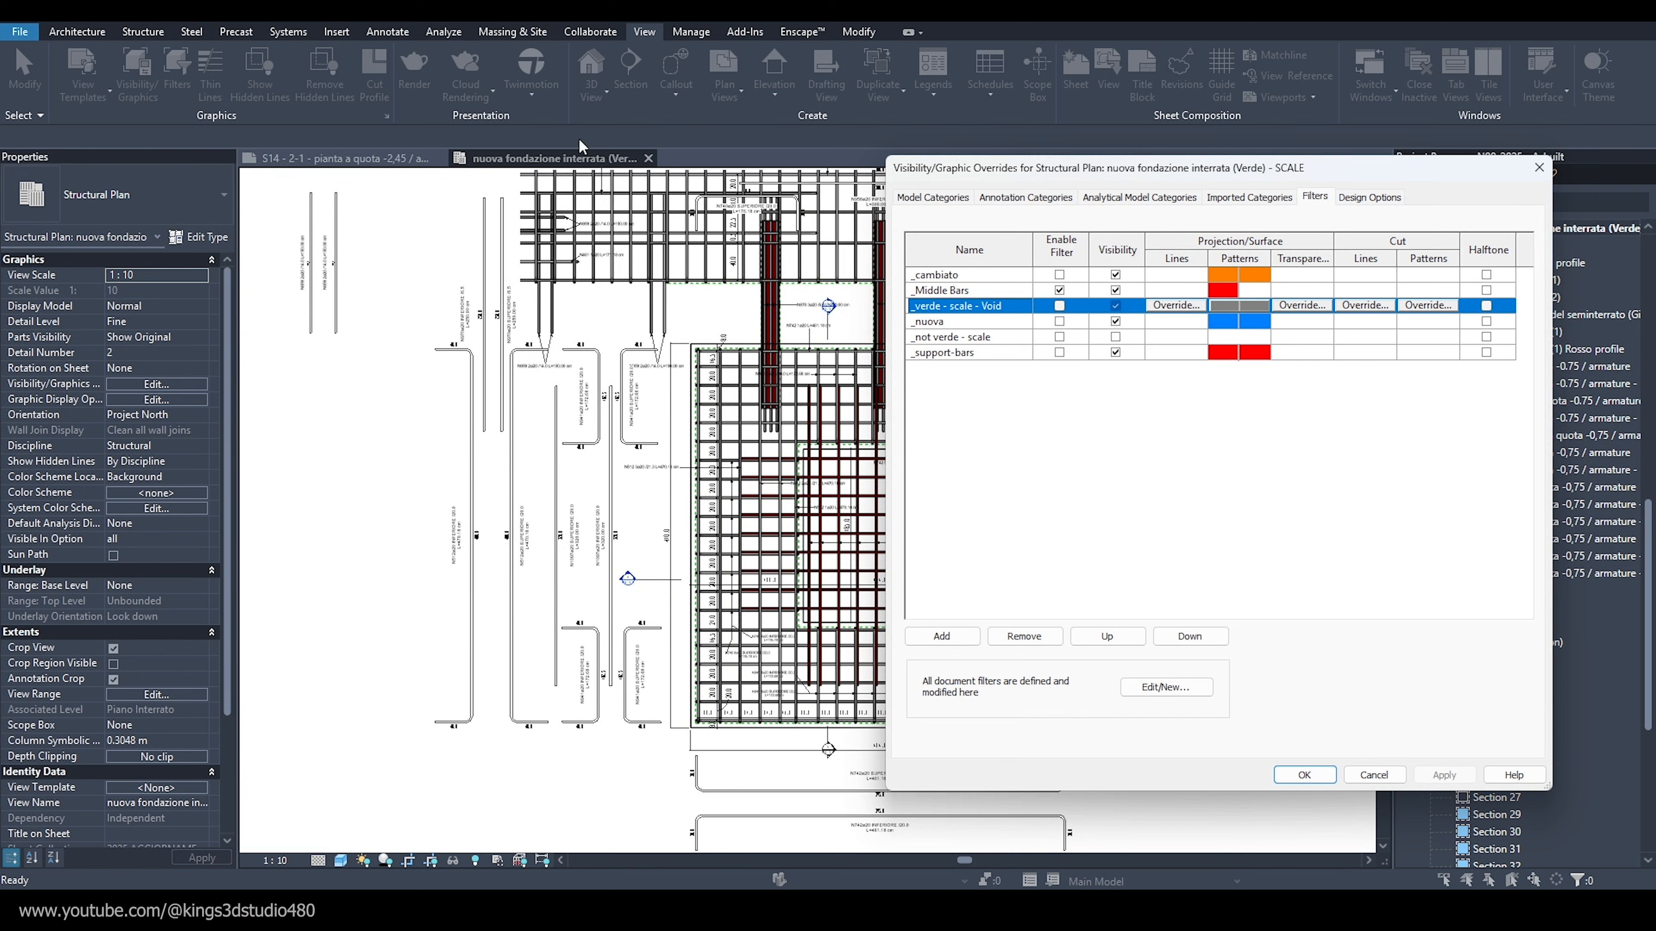
left_click(1058, 305)
left_click(1303, 776)
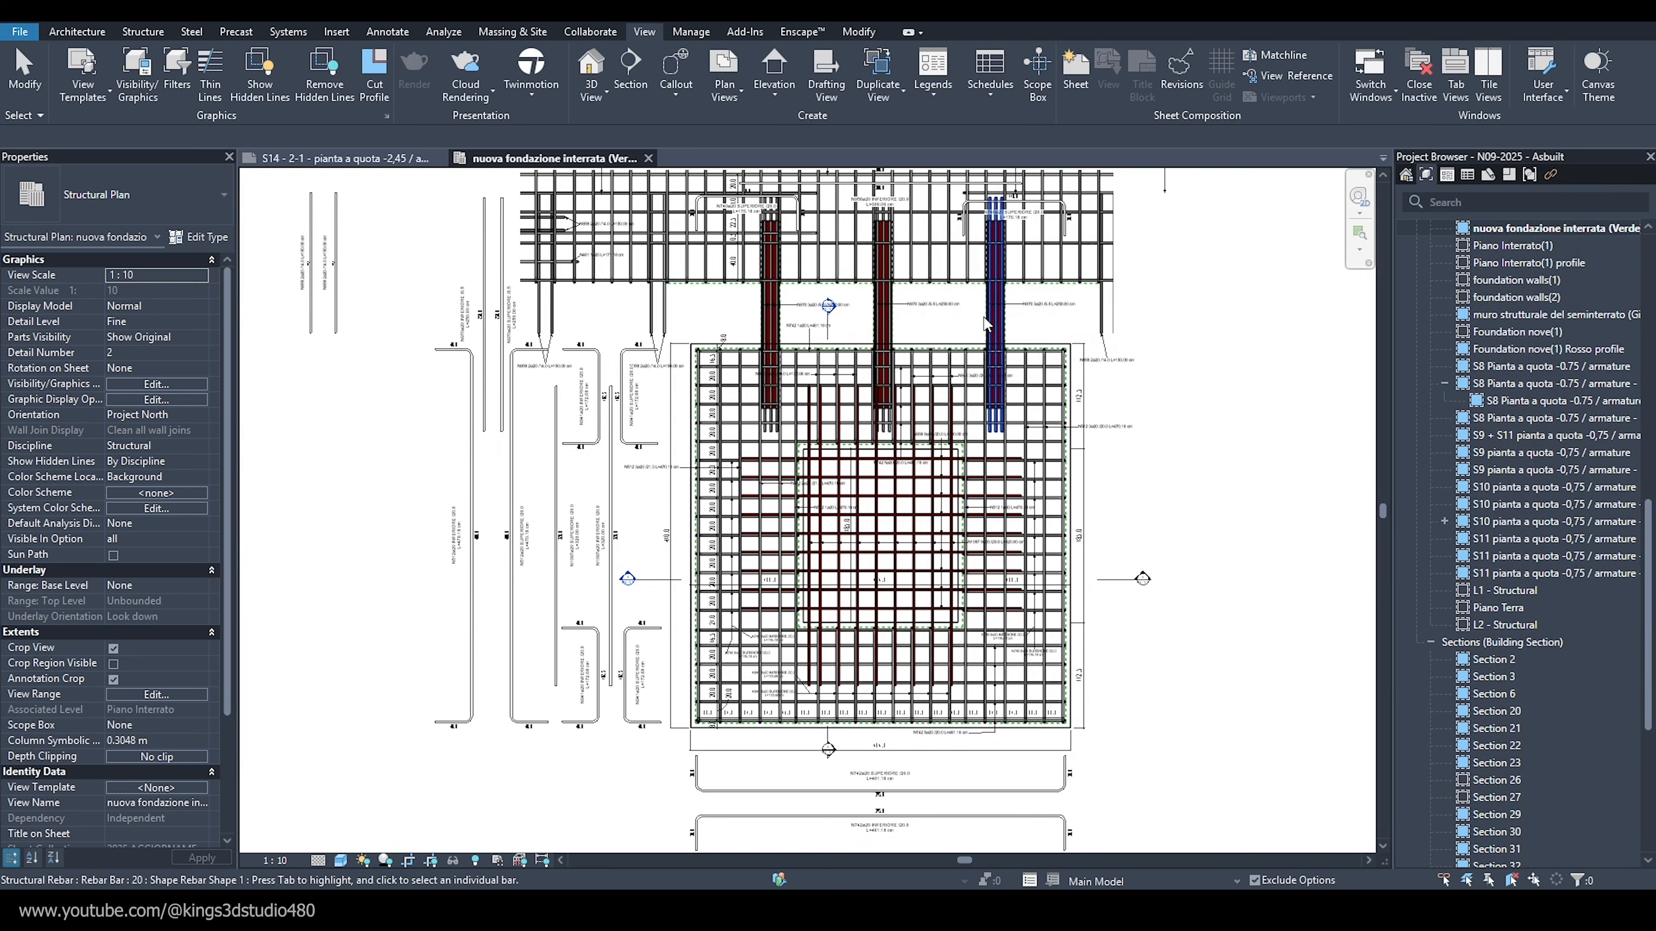
middle_click_drag(1164, 353, 1136, 360)
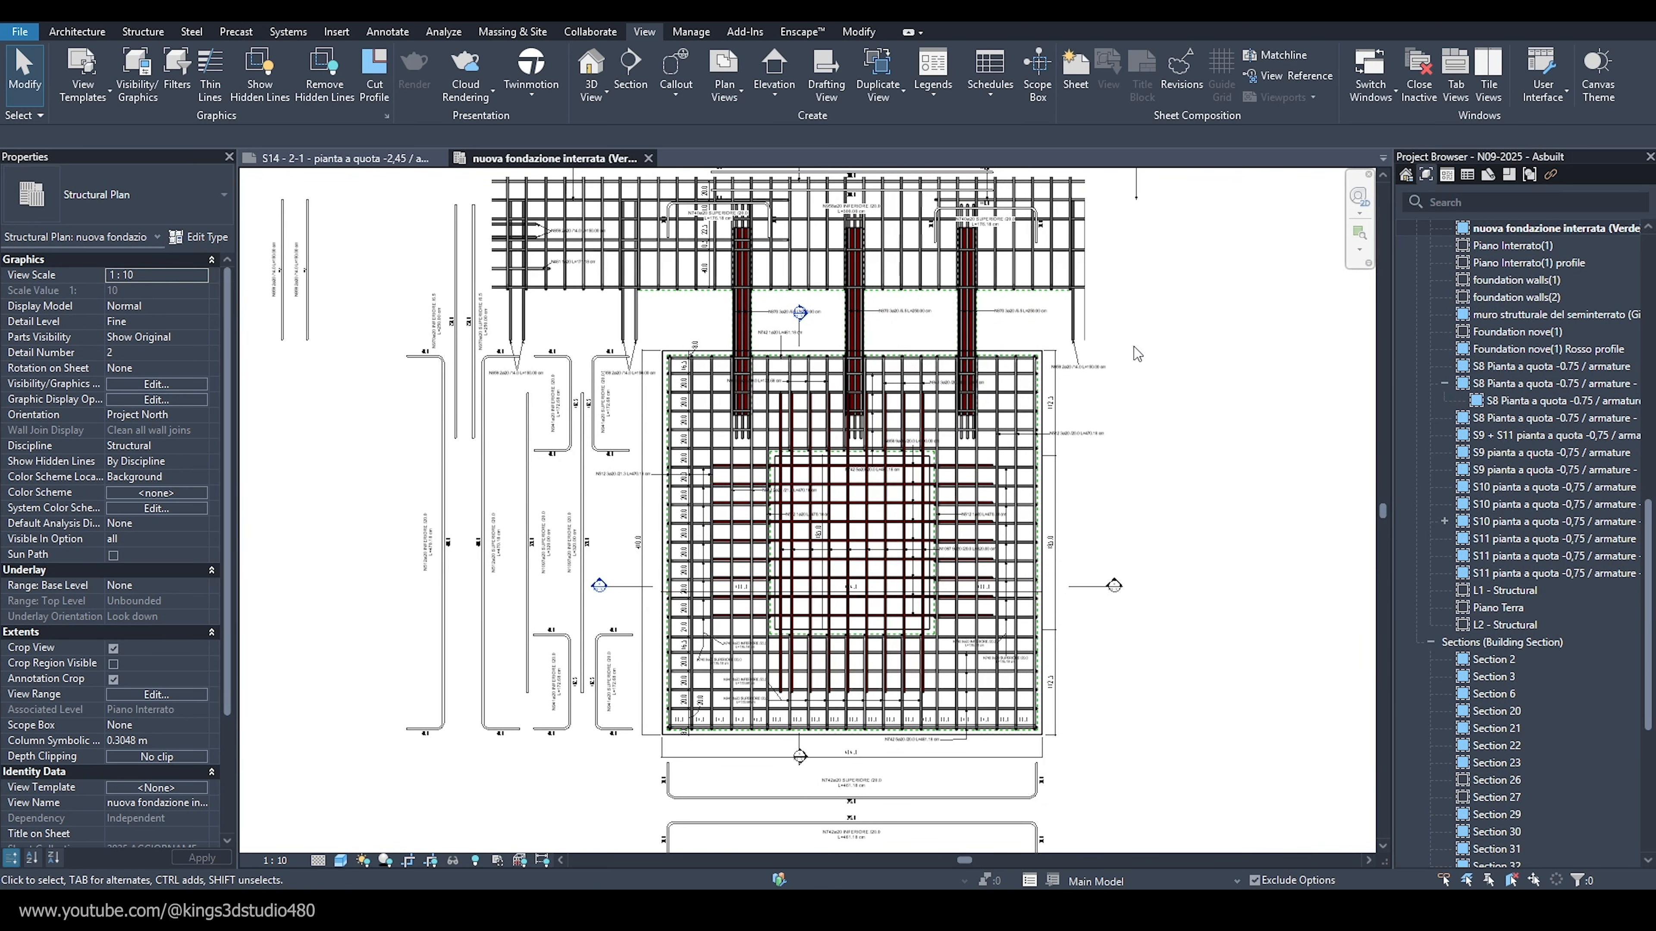
Turn off the visibility of the _verde - scale - Void filter in the foundation plan view.
left_click(137, 73)
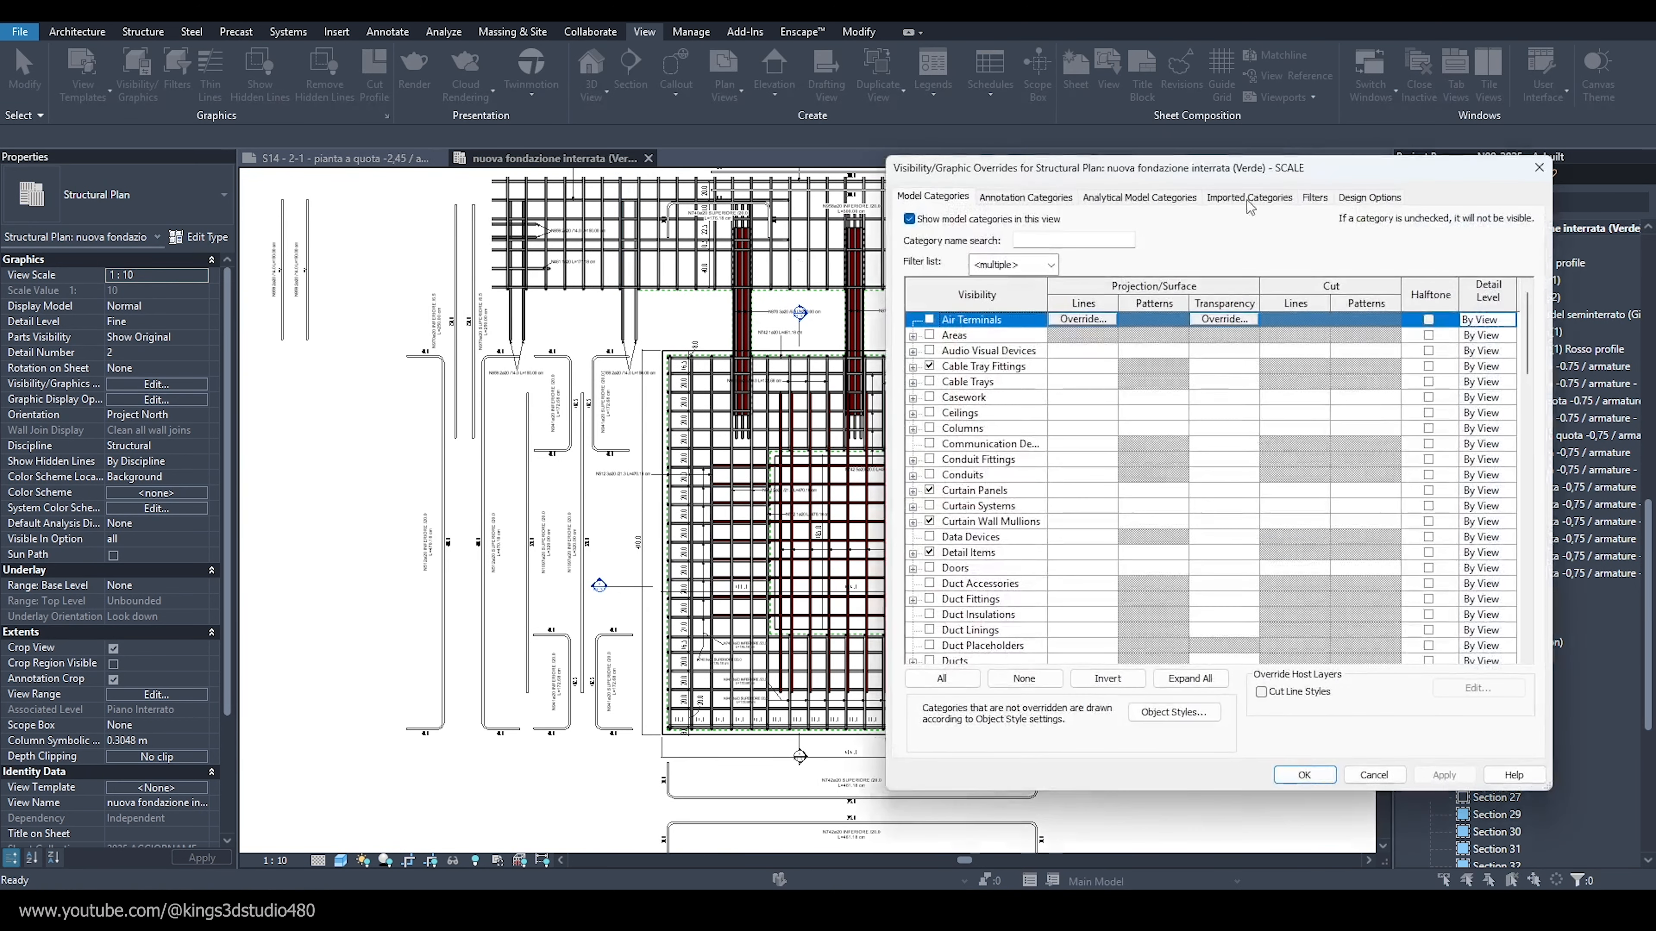
left_click(1323, 198)
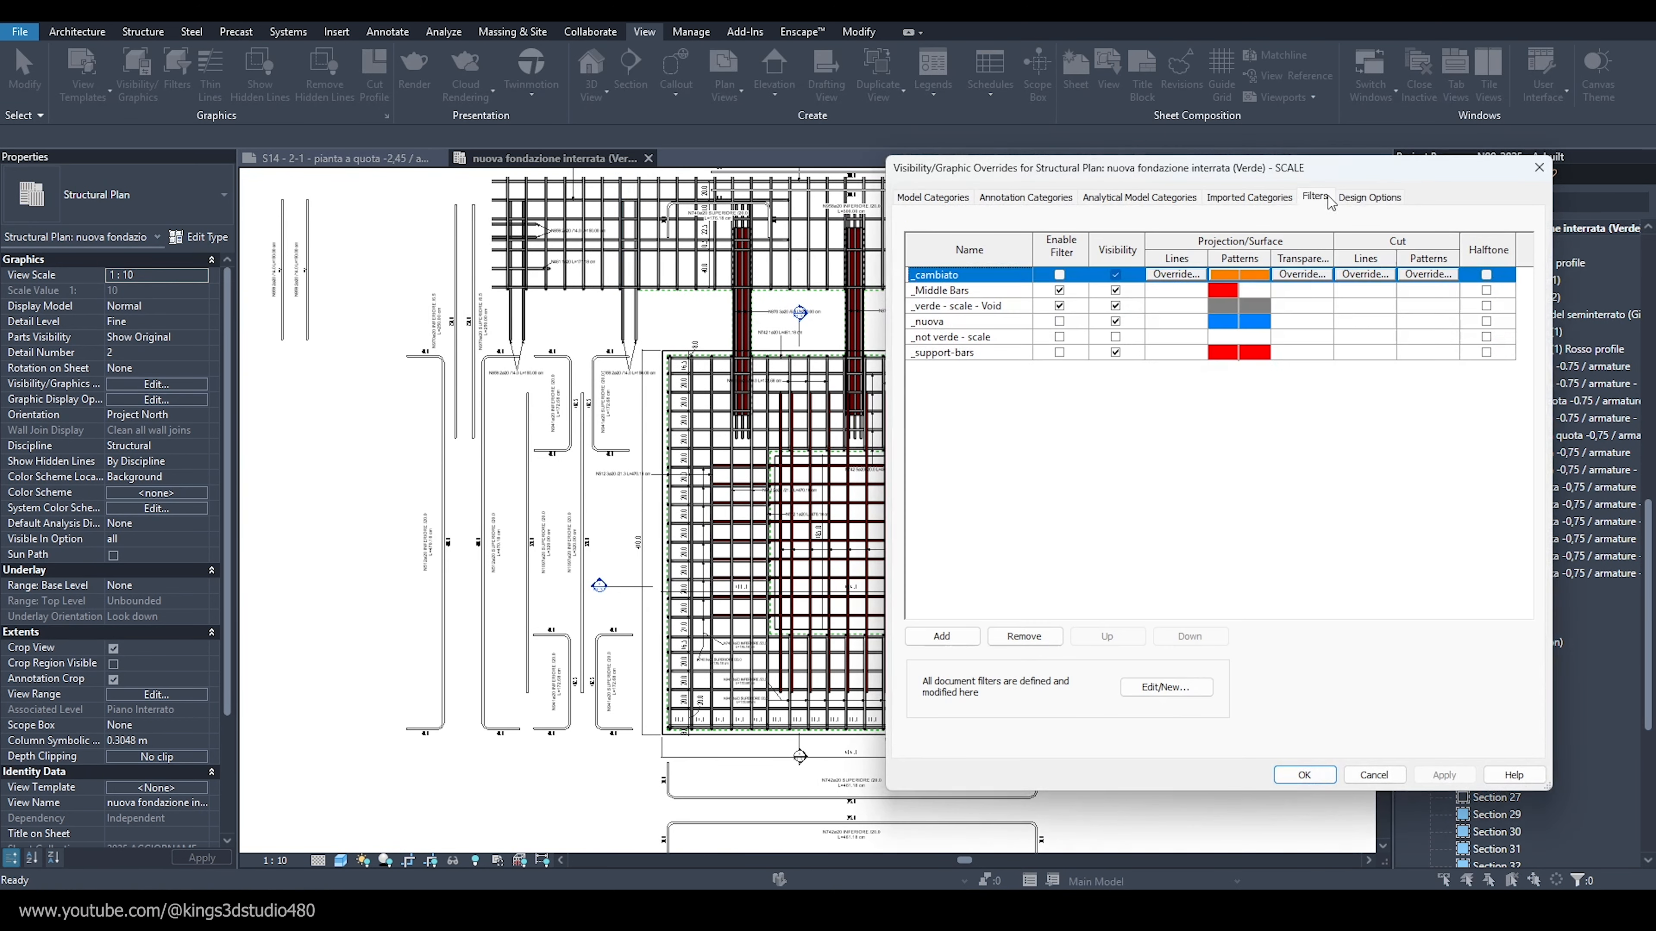
left_click(980, 308)
left_click(1117, 308)
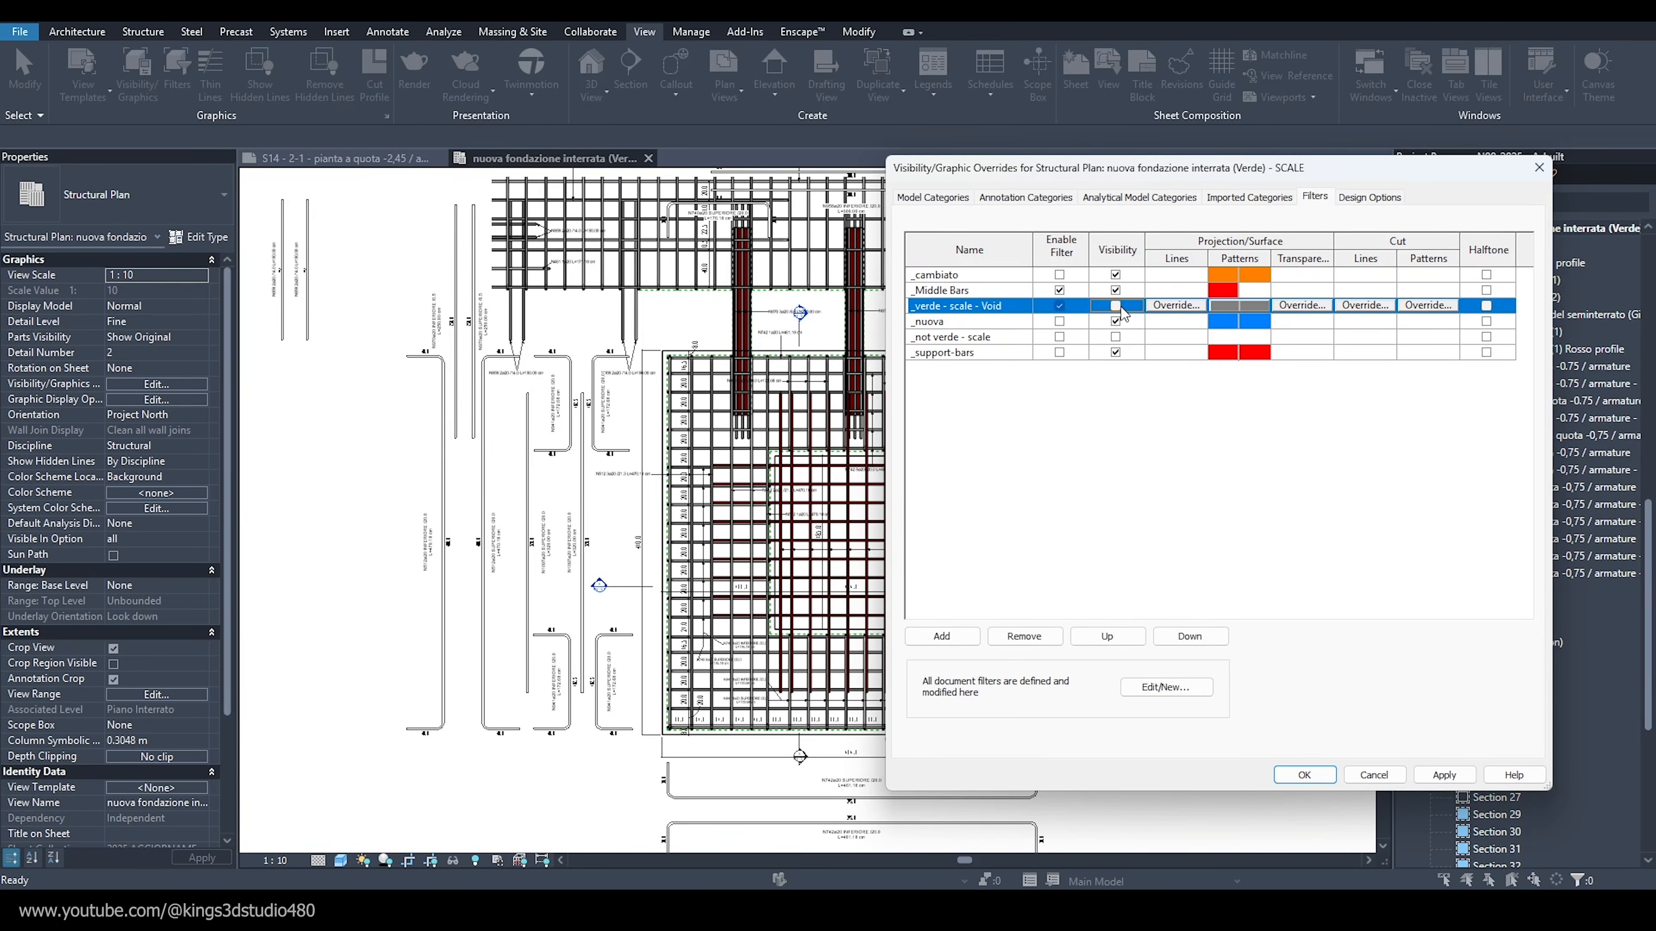
left_click(1327, 776)
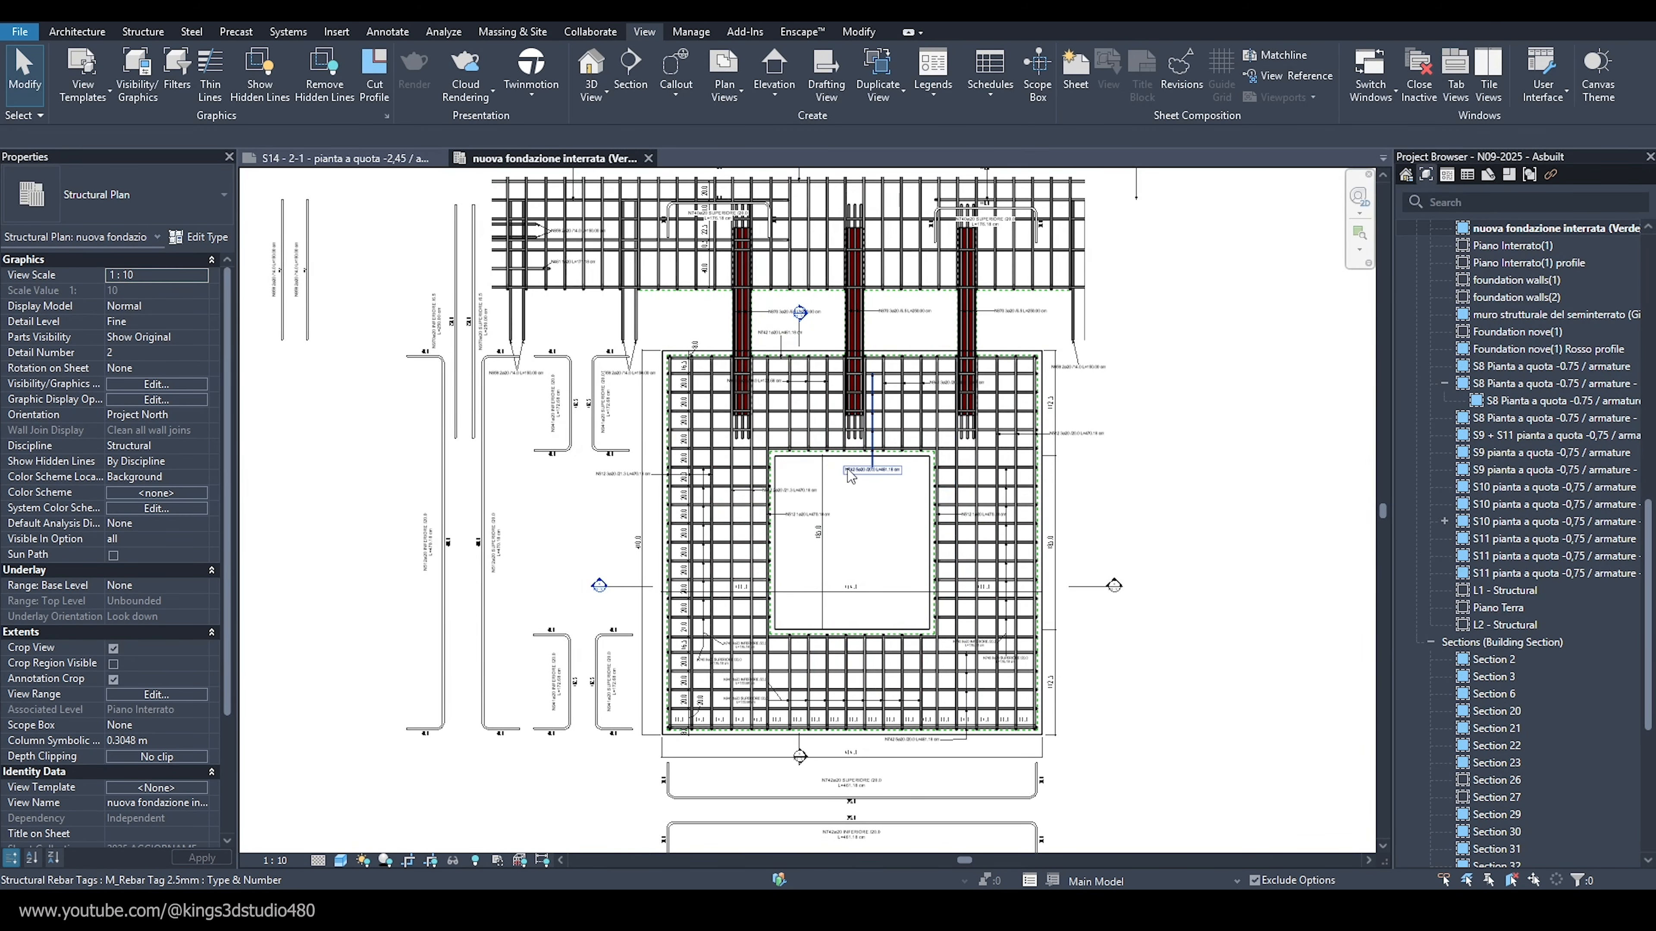
middle_click_drag(834, 525, 844, 507)
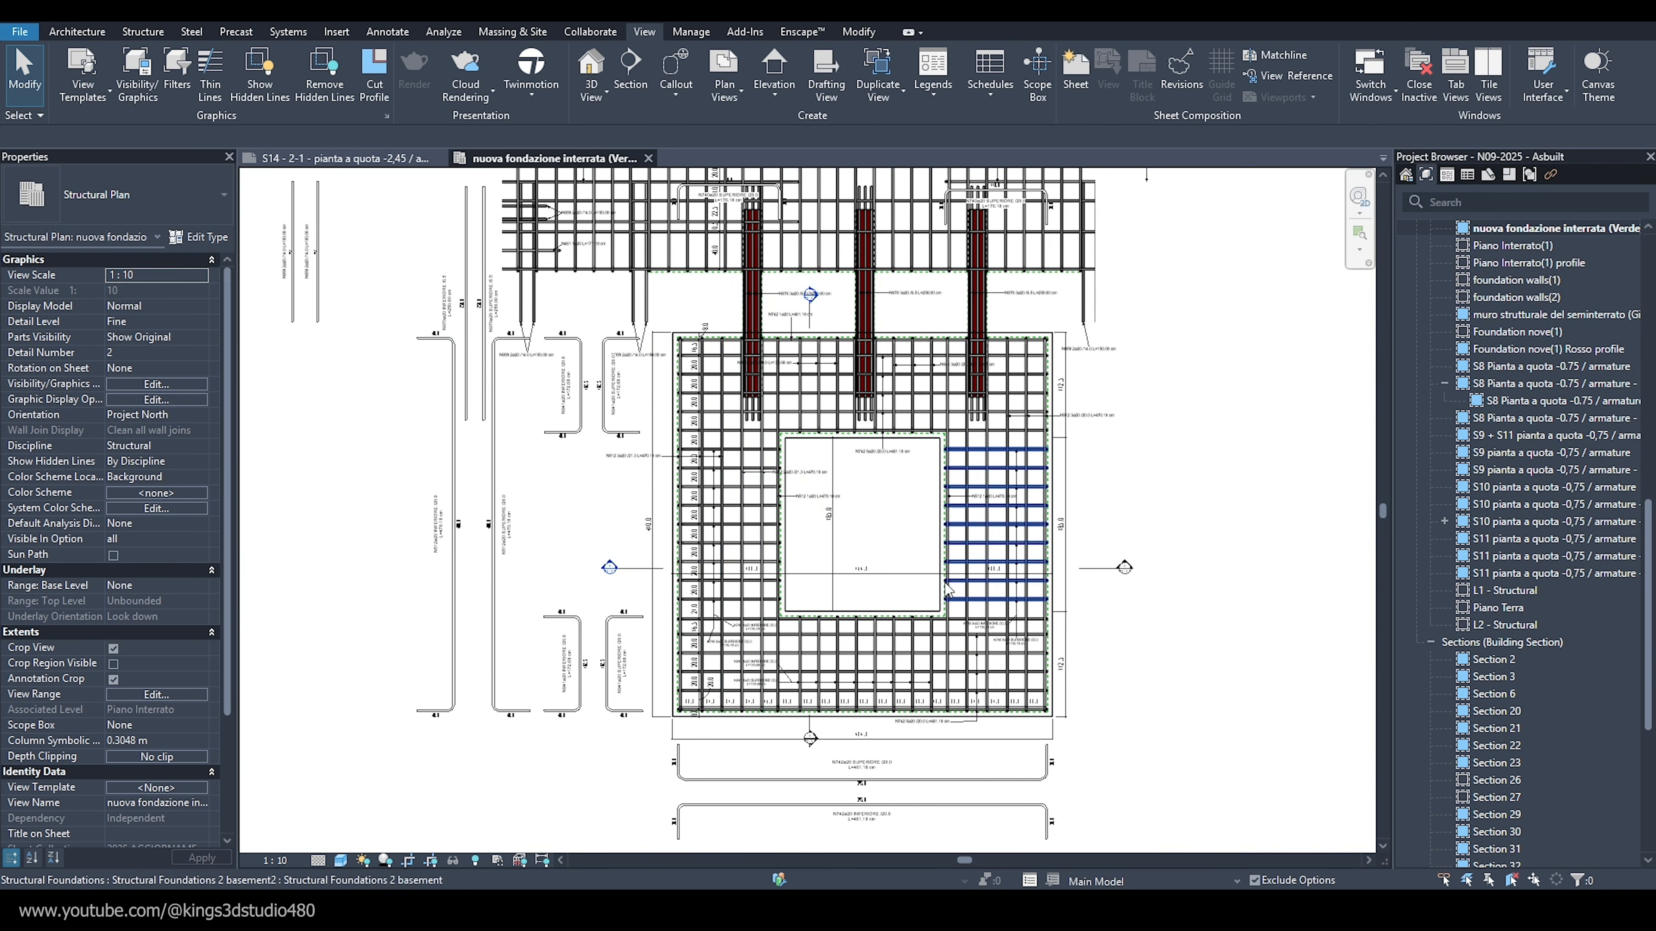
Restore the visibility of the _verde - scale - Void filter and enable the _not verde - scale filter with its visibility off.
left_click(137, 72)
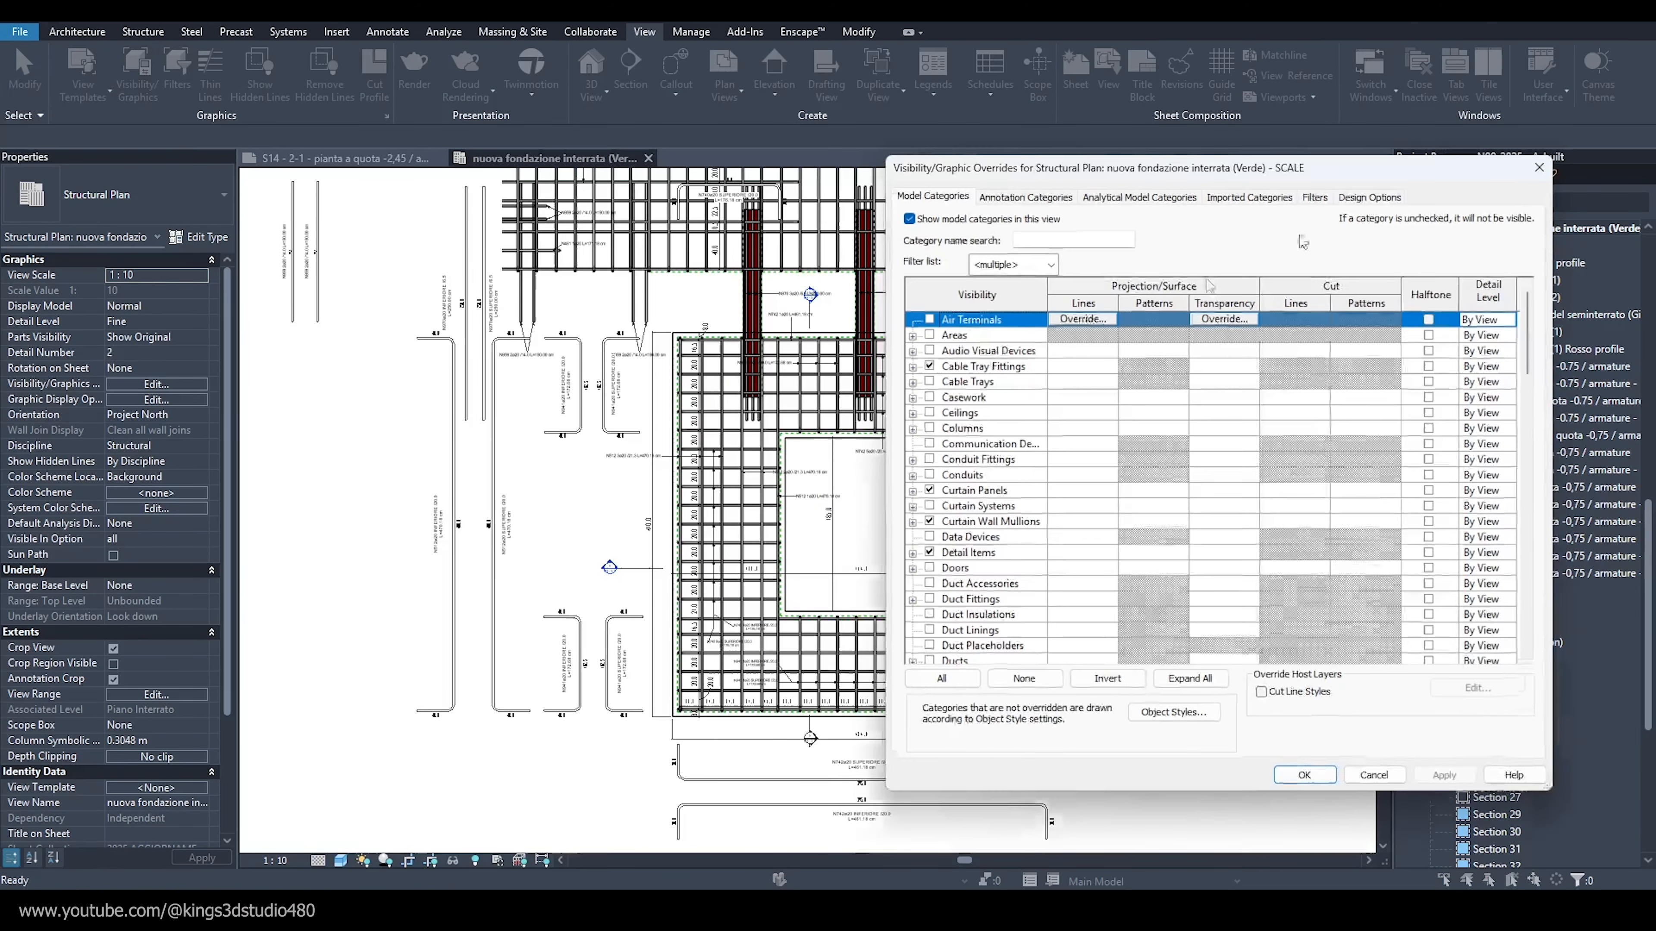
left_click(1315, 197)
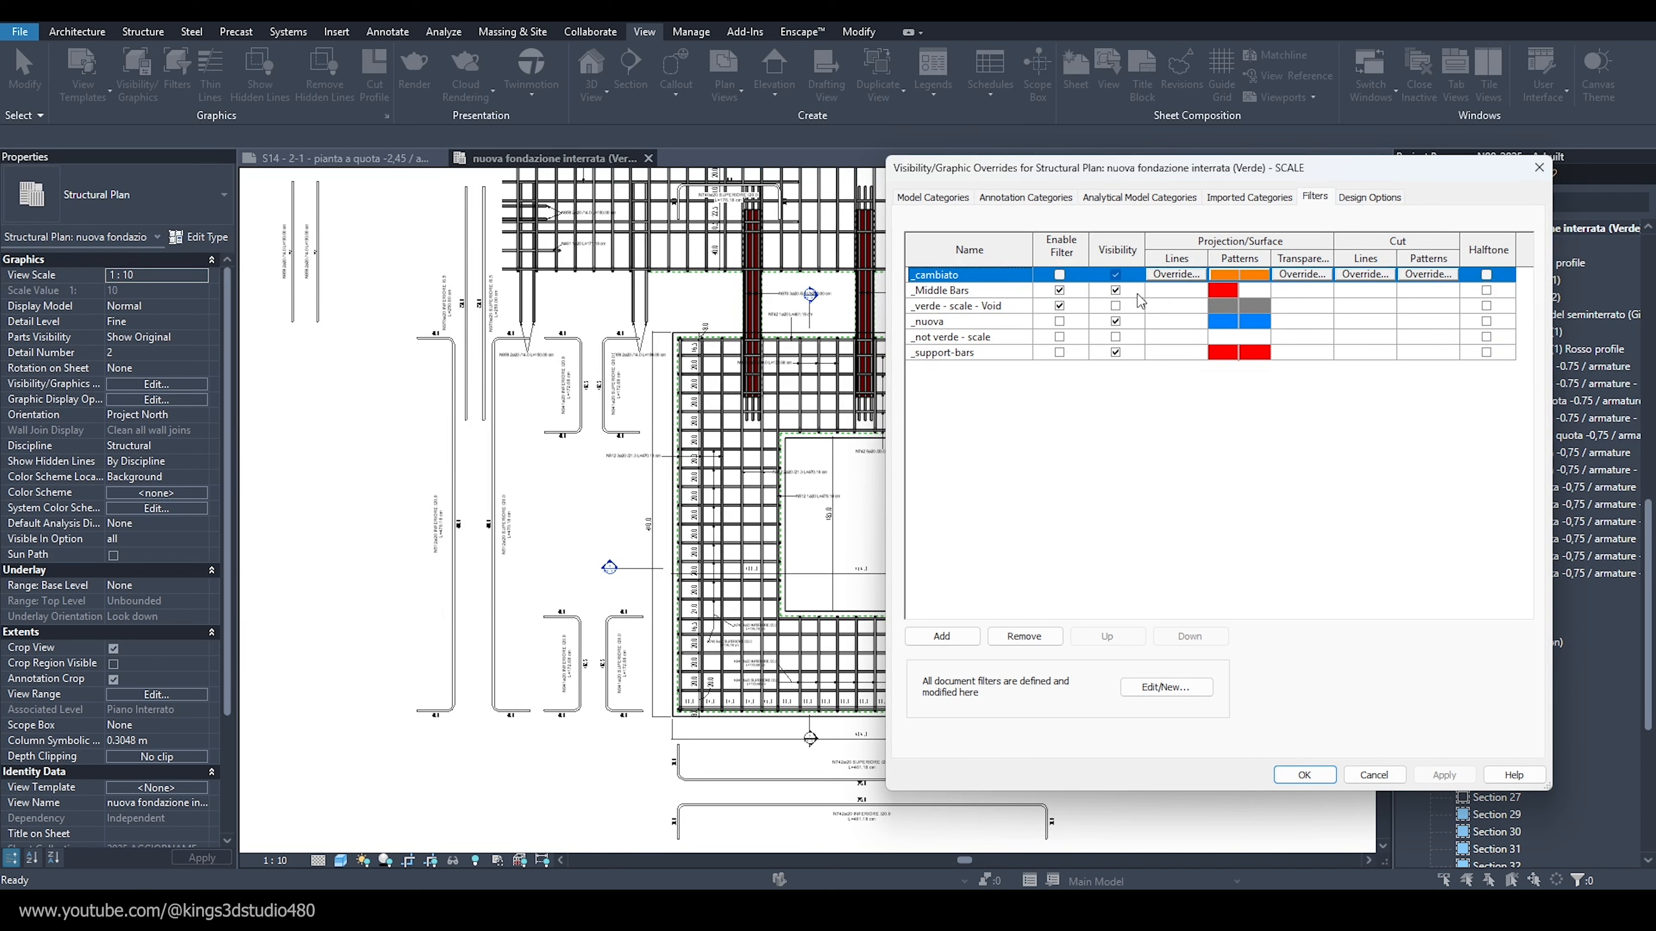
left_click(1117, 307)
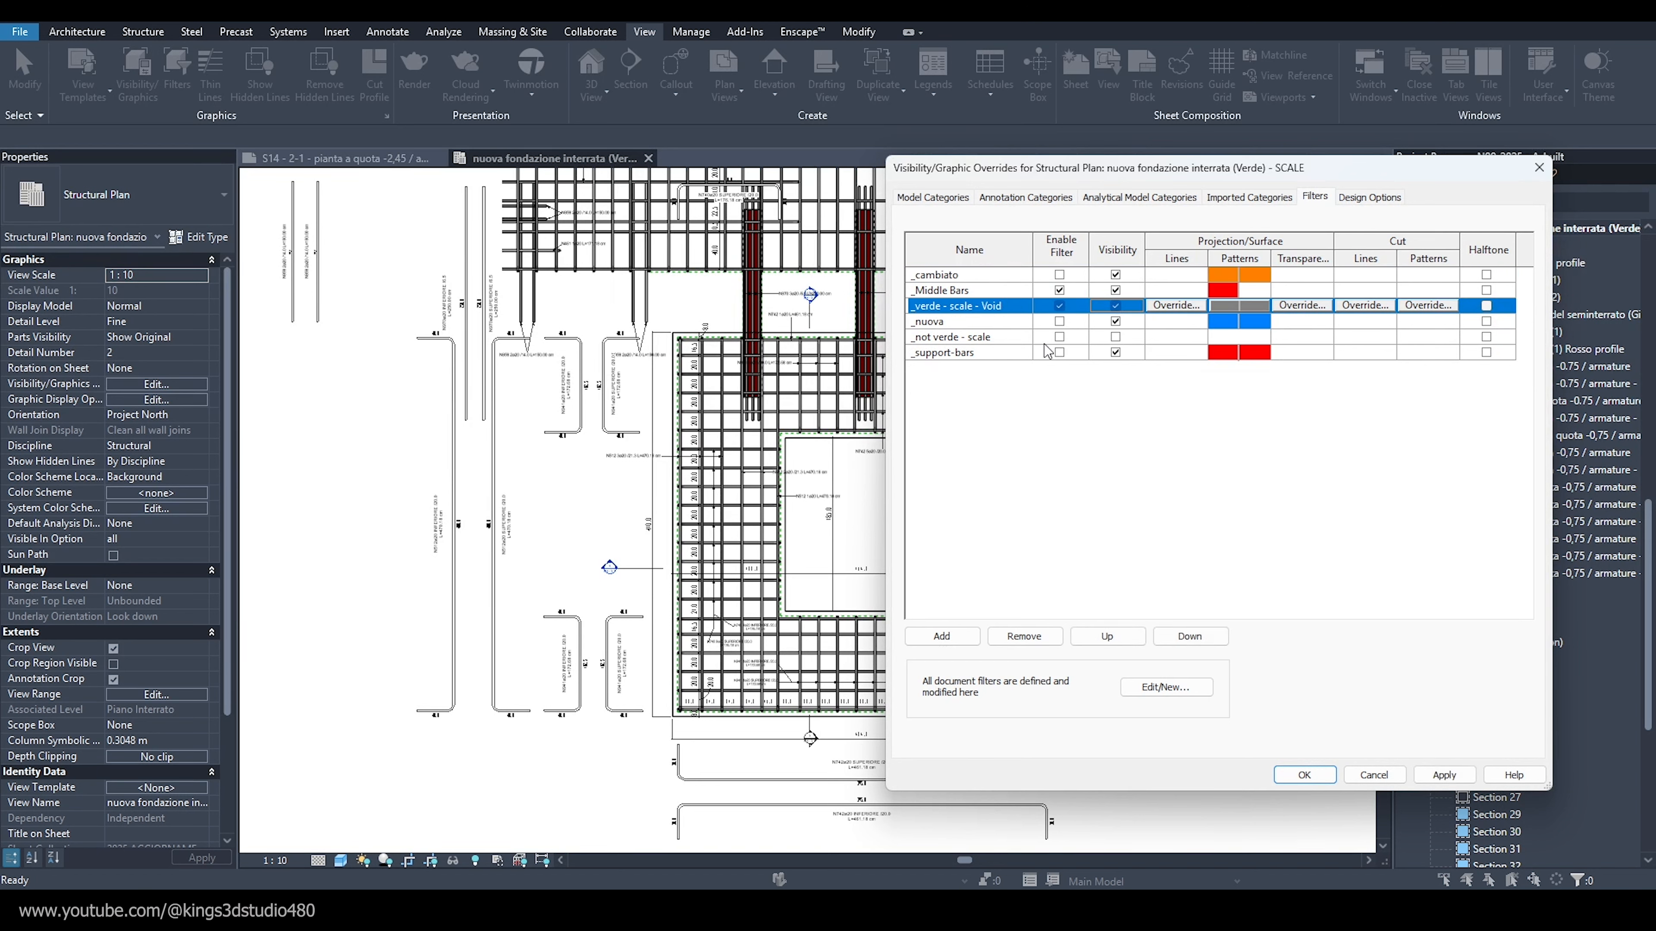
left_click(1014, 340)
left_click(1061, 337)
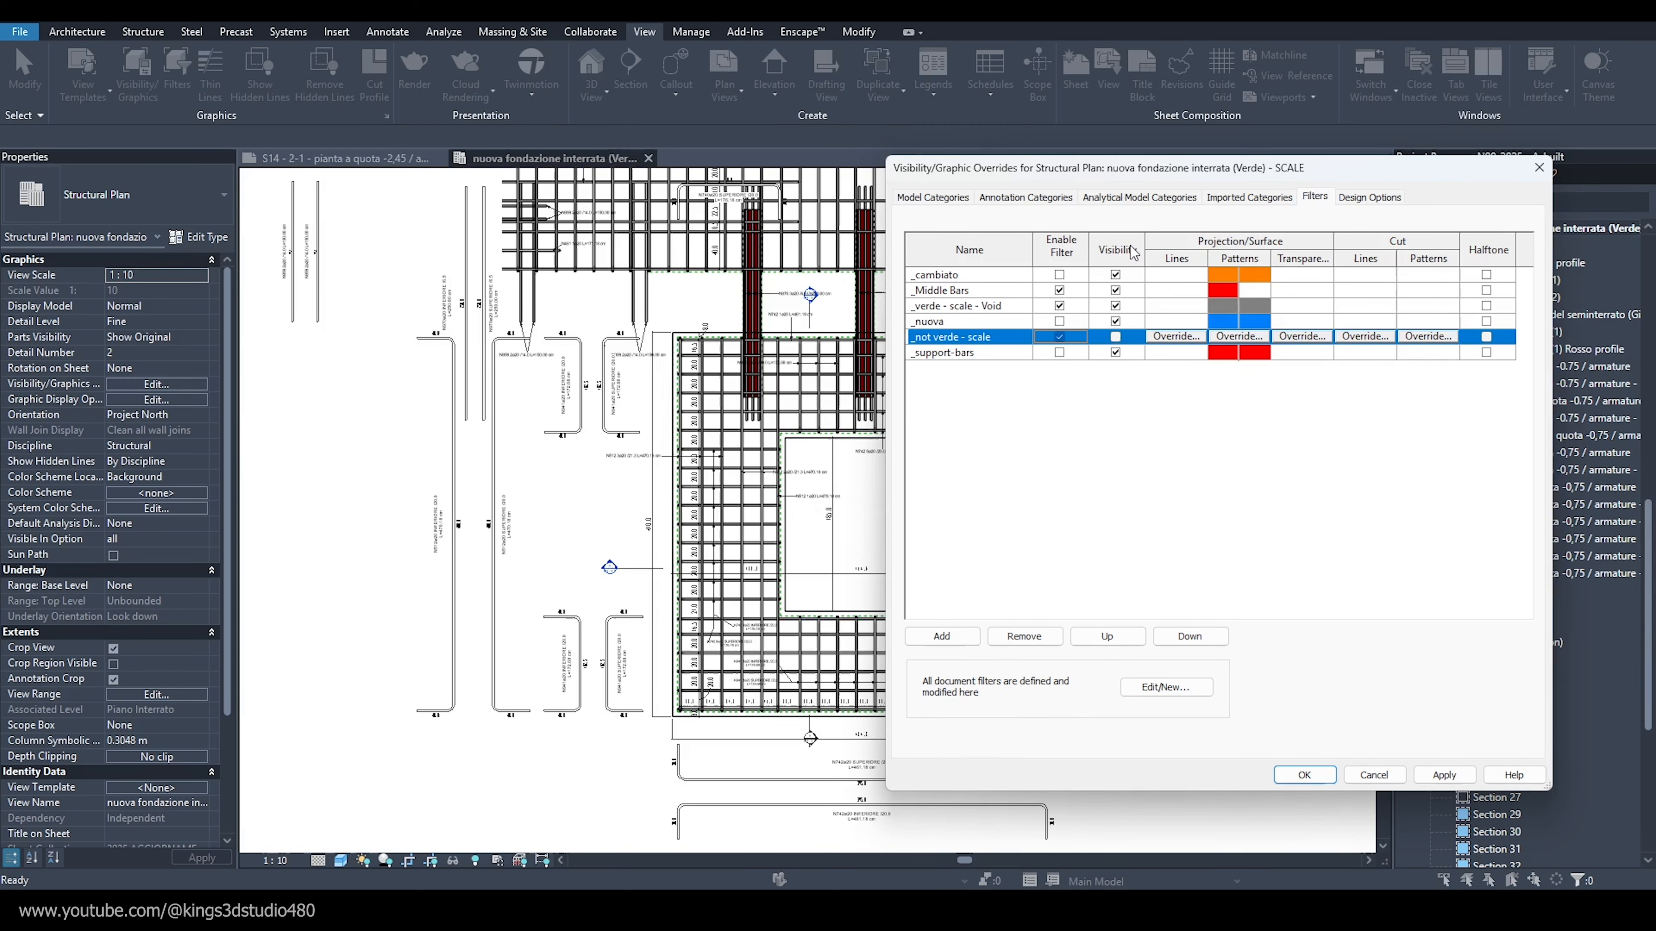
left_click(1299, 777)
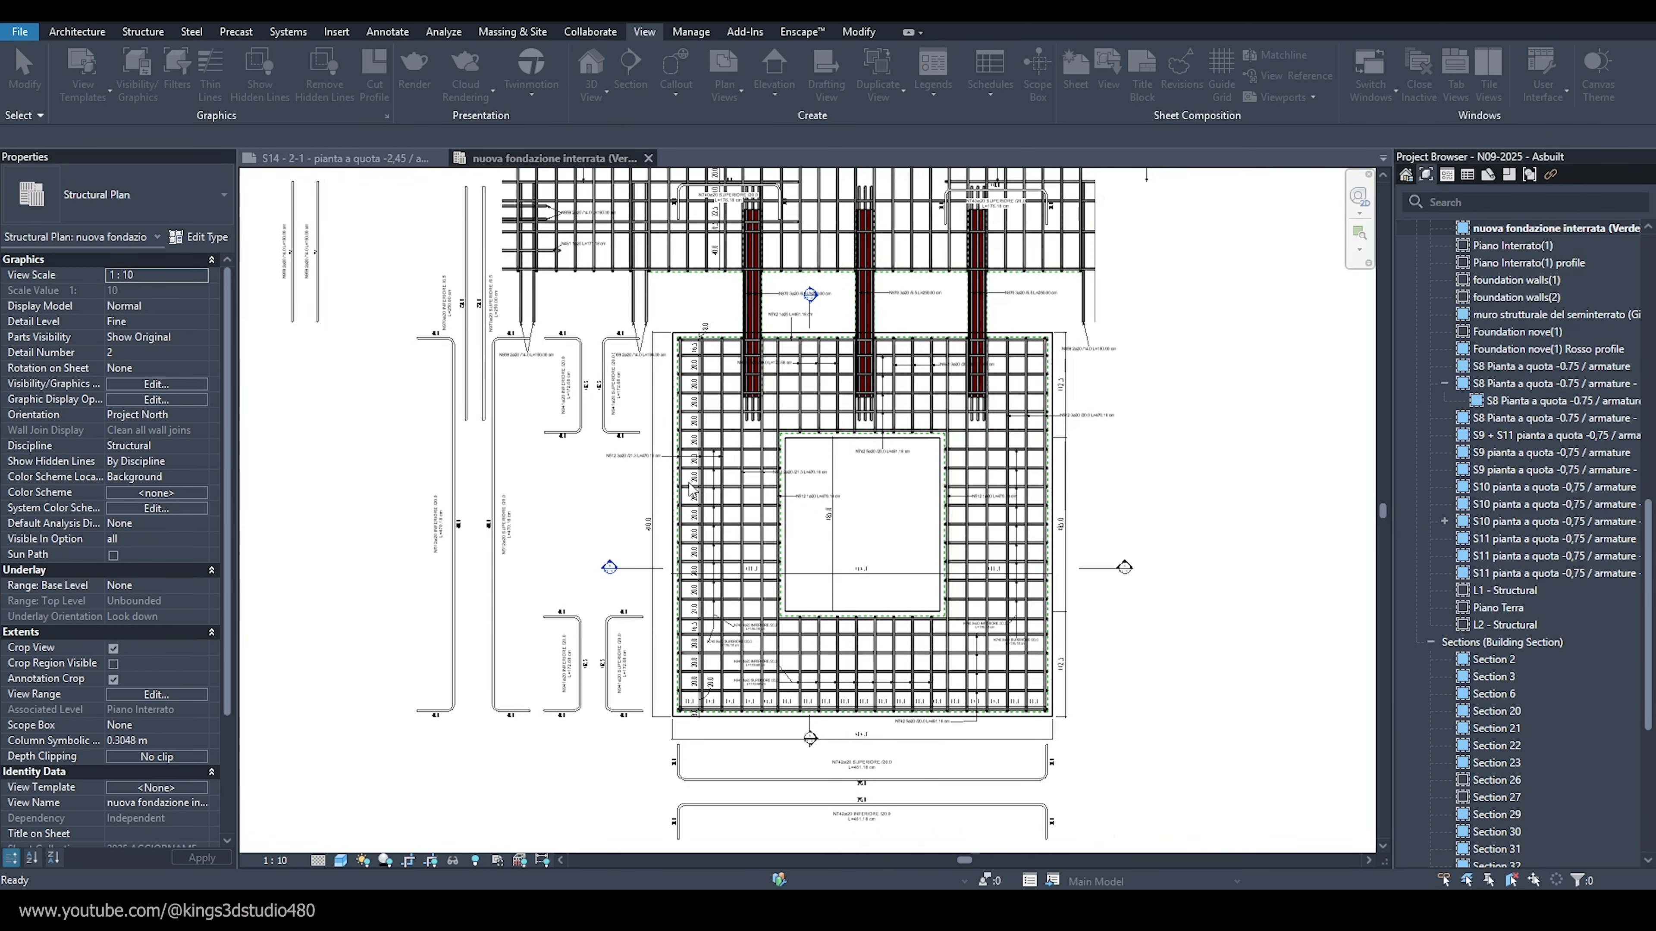
scroll(929, 515, "up", 2)
Review the project's filter list and the comparison operators available for the Comments filter rule.
left_click(176, 73)
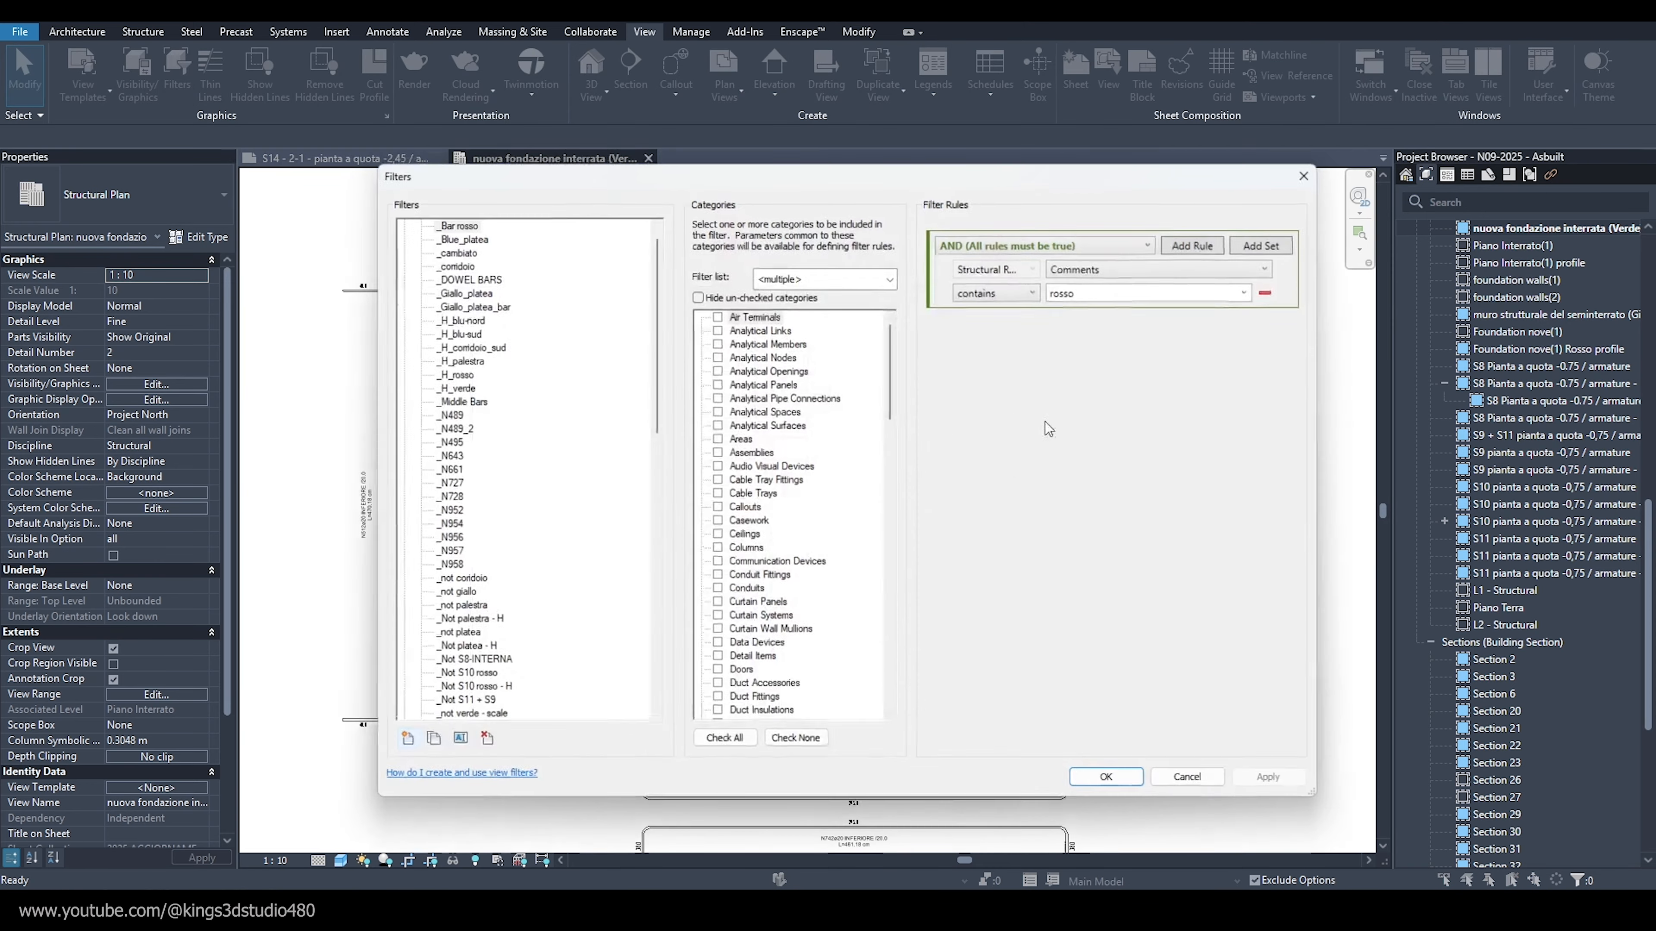
scroll(891, 384, "down", 10)
scroll(891, 384, "up", 10)
left_click(1009, 291)
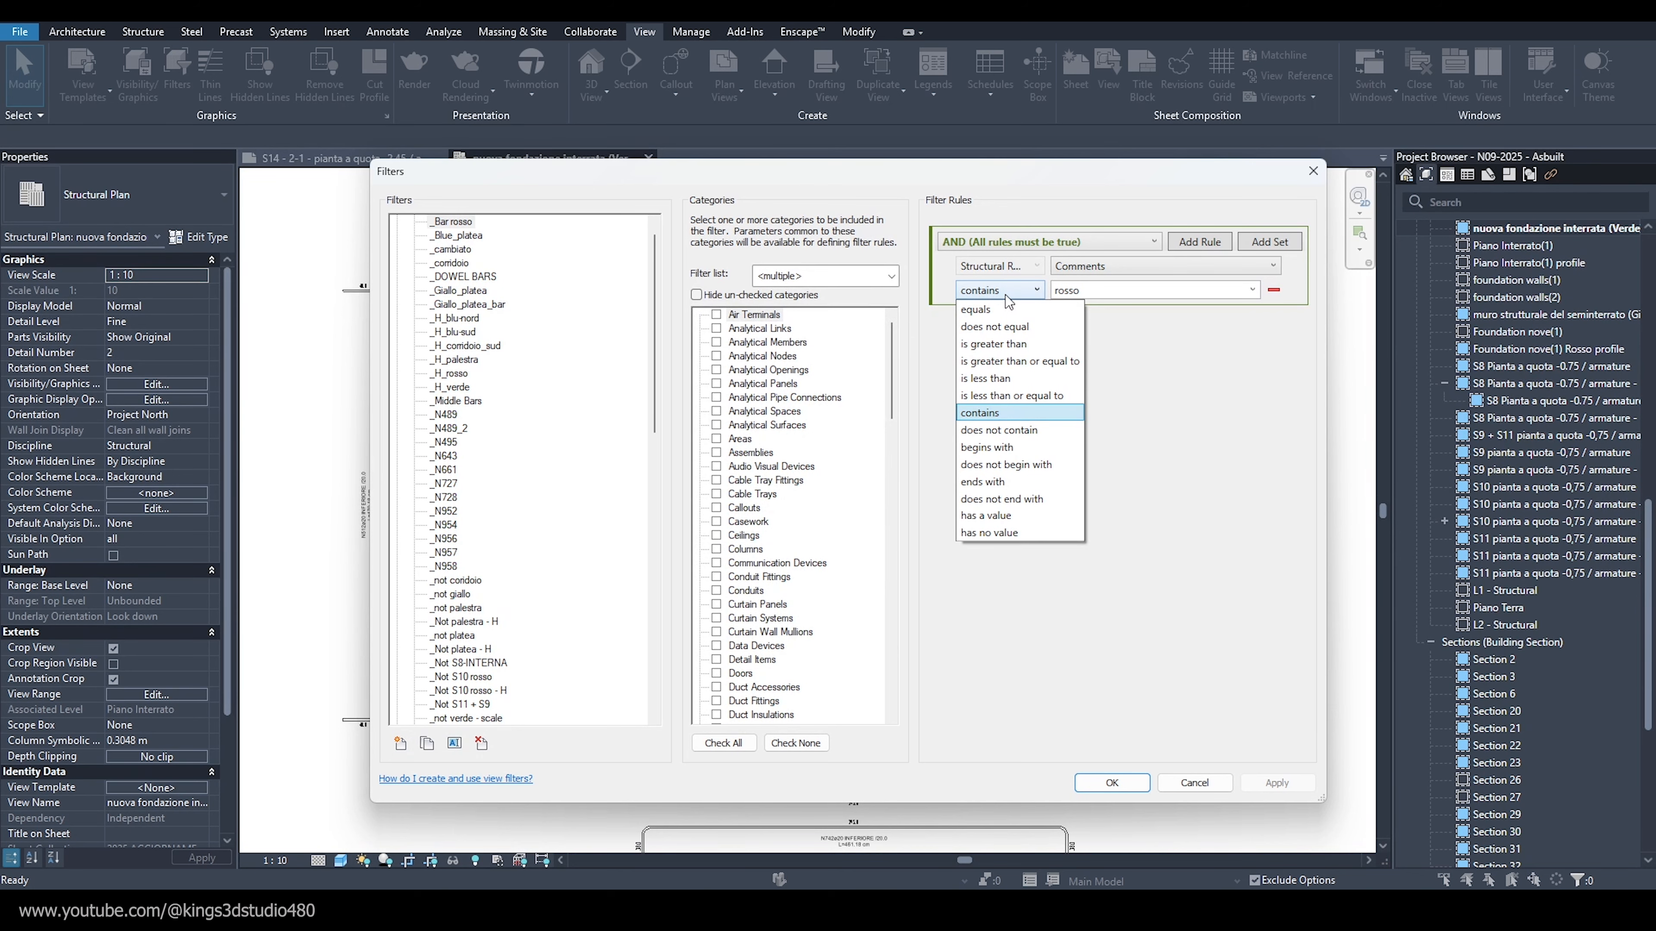
left_click(1005, 294)
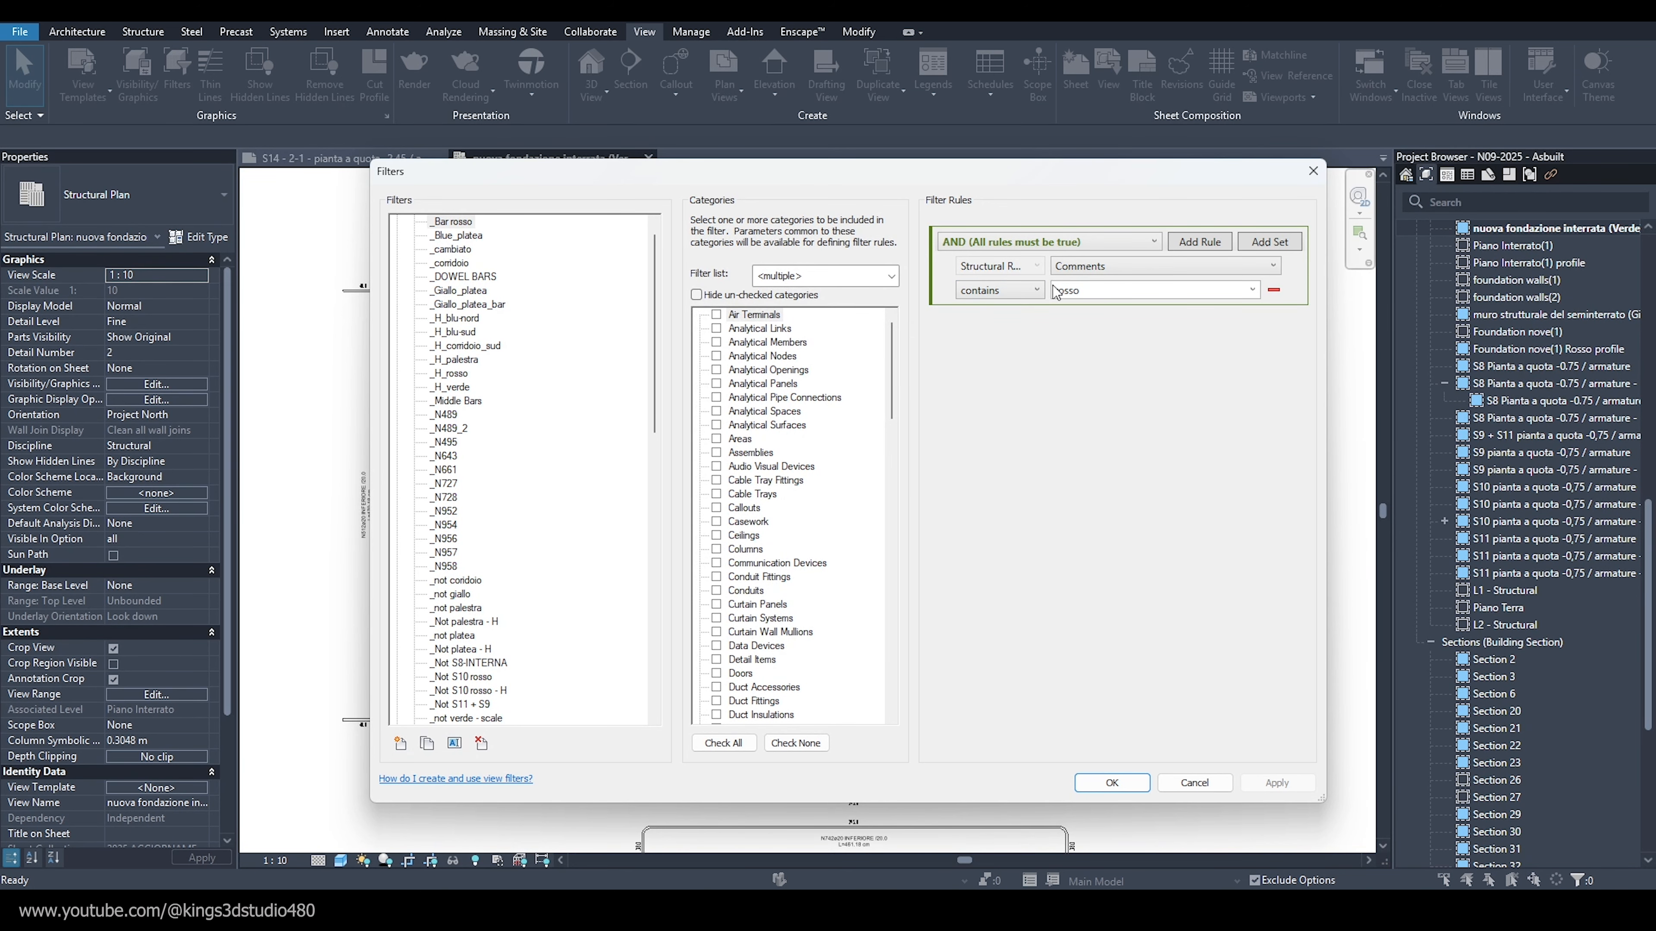
left_click(1313, 171)
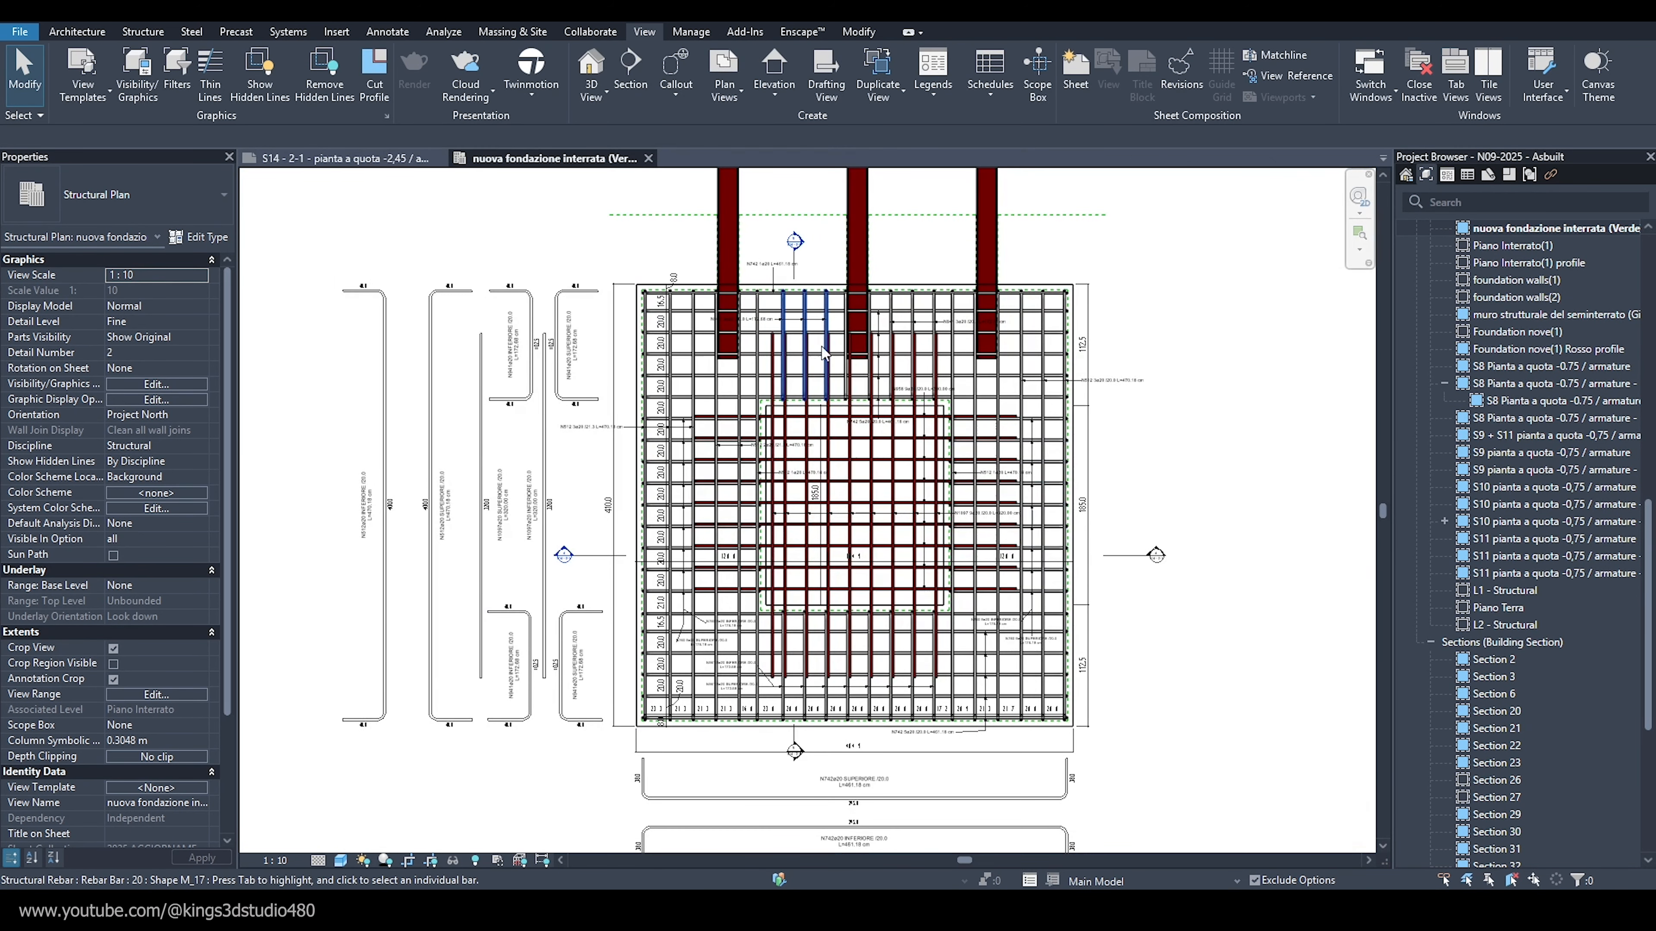
Select four rebar sets, the horizontal bars above the opening and the vertical bars beside it, and save the selection as _Bars.
scroll(1028, 375, "up", 4)
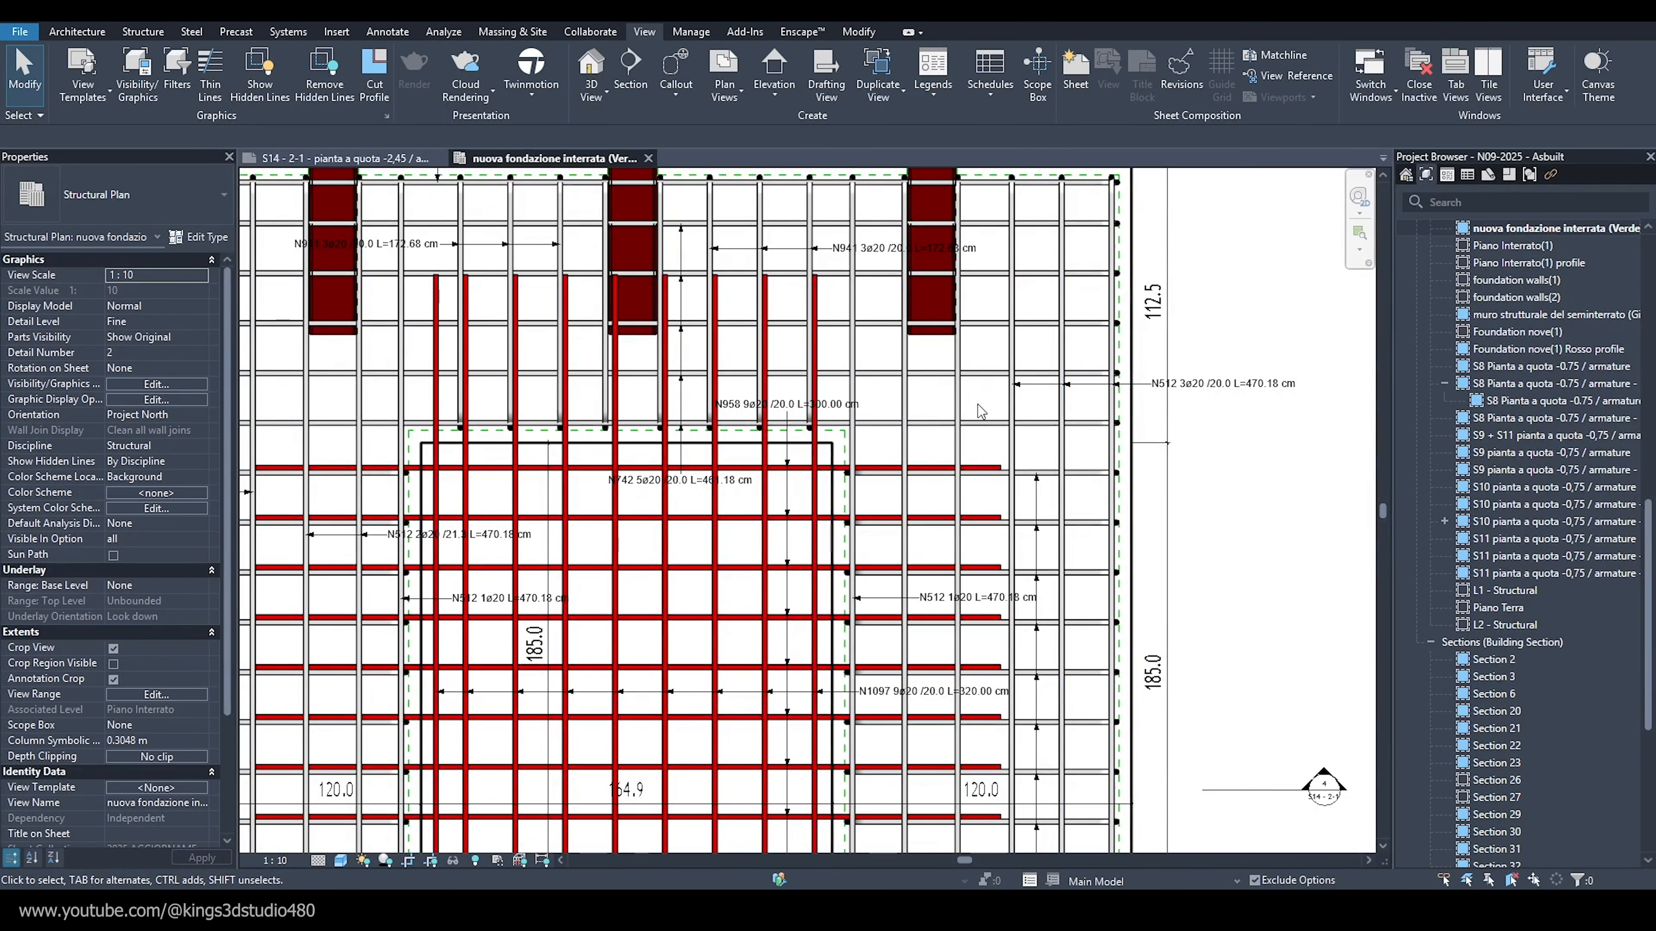
left_click(955, 436)
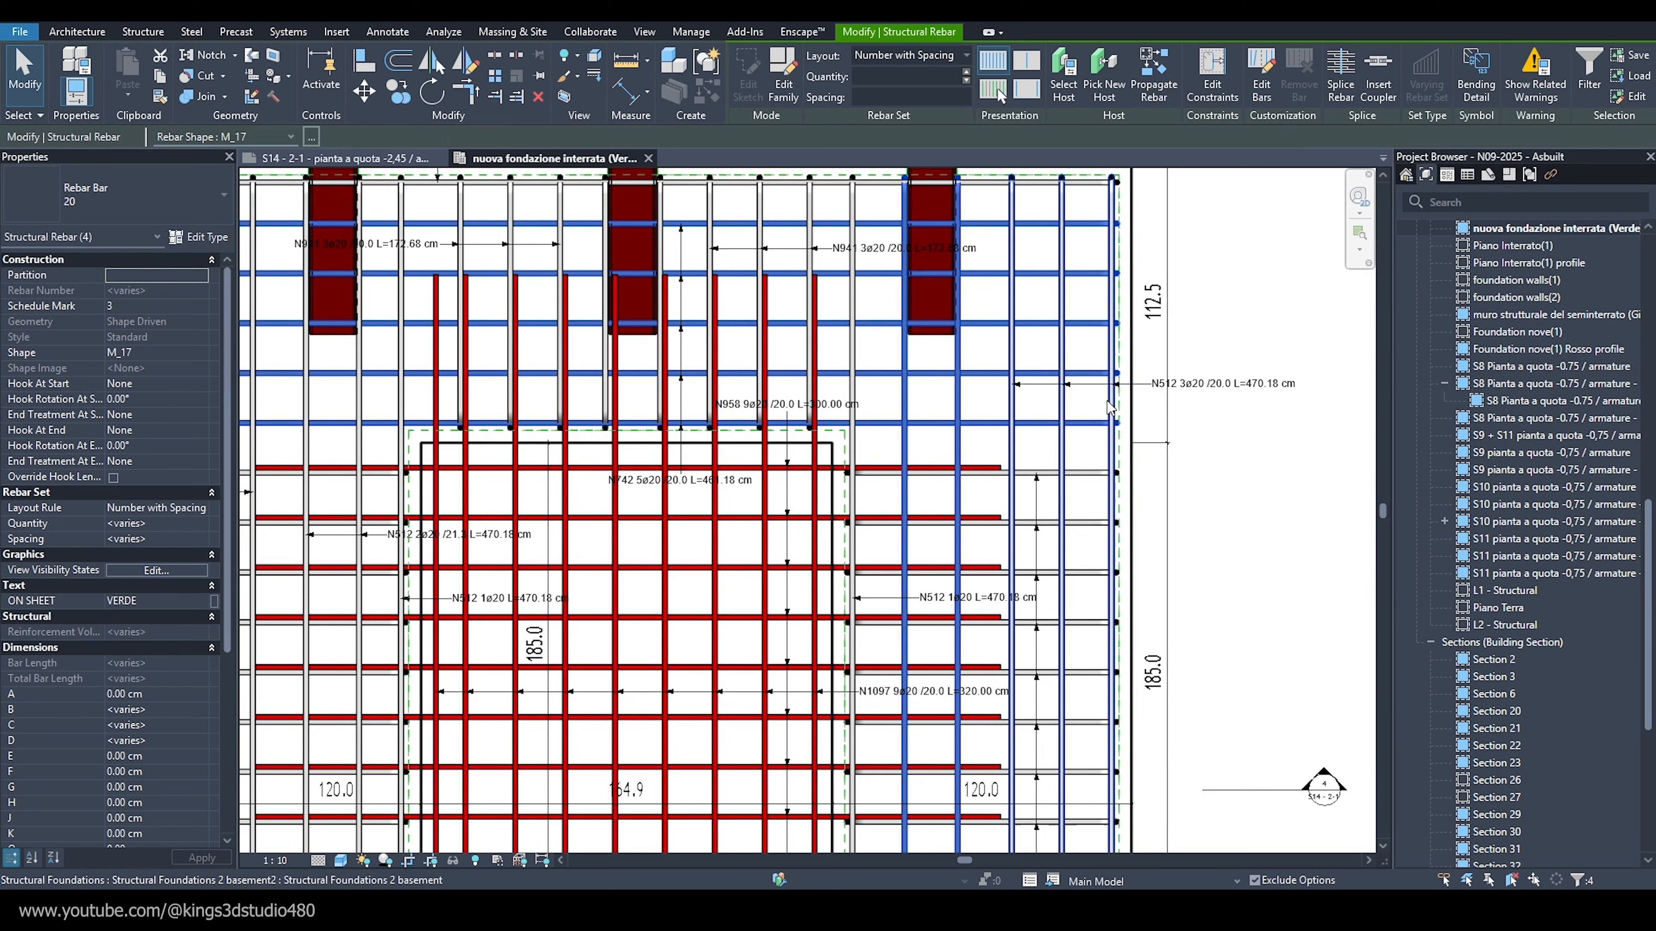
left_click(978, 446)
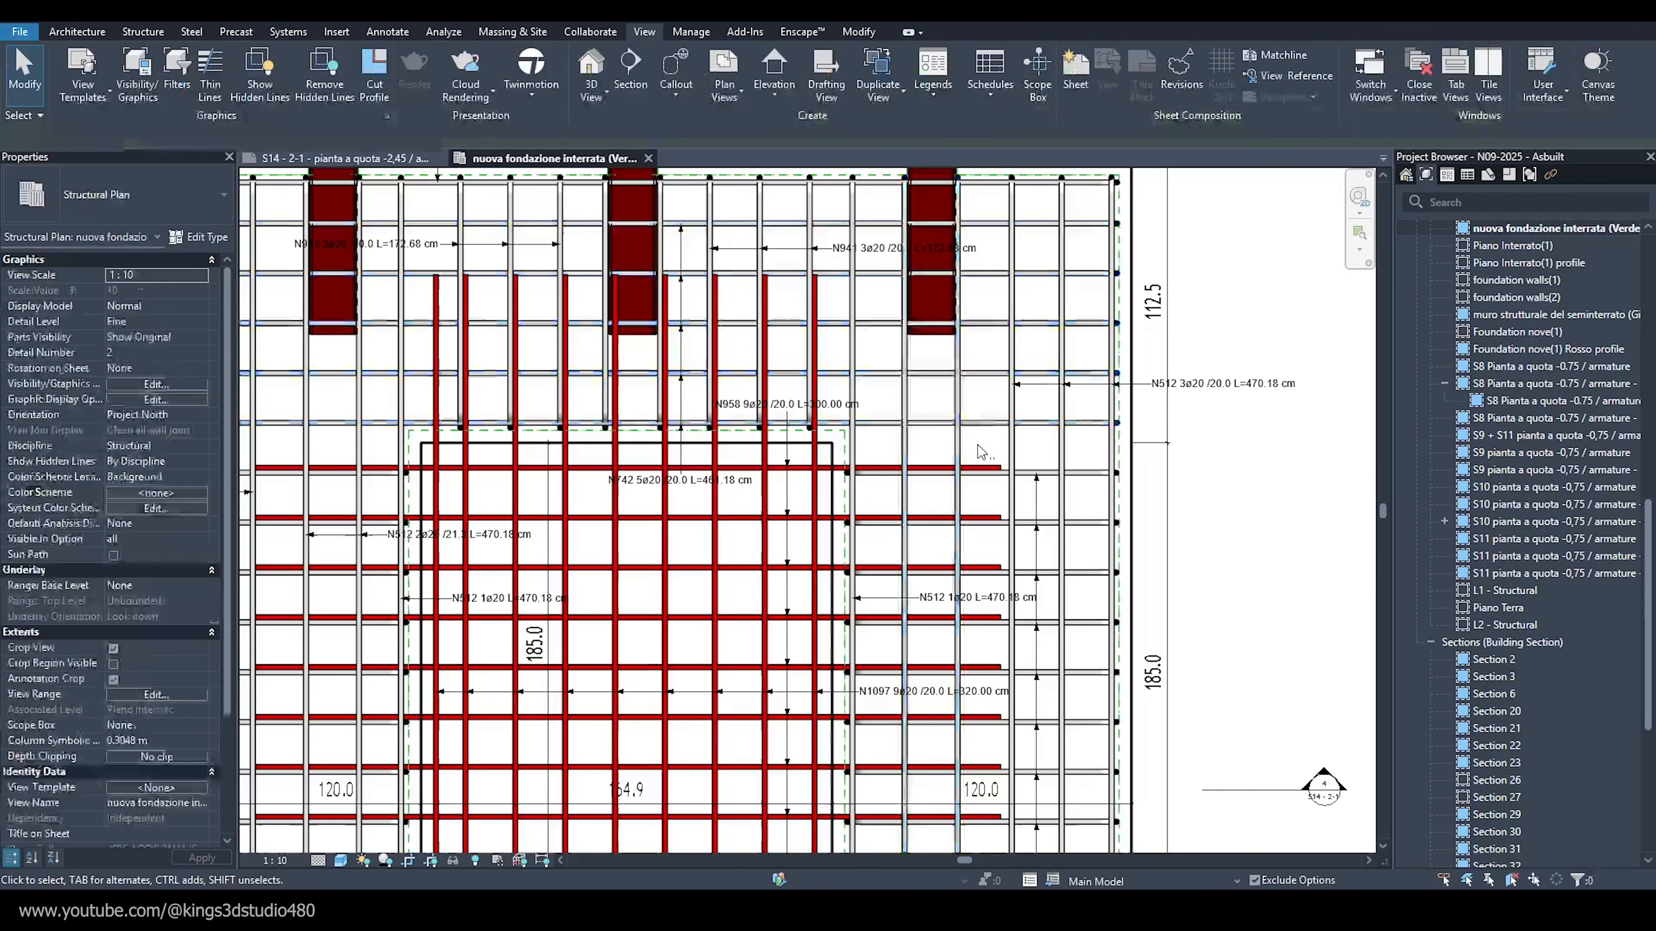
left_click(956, 427)
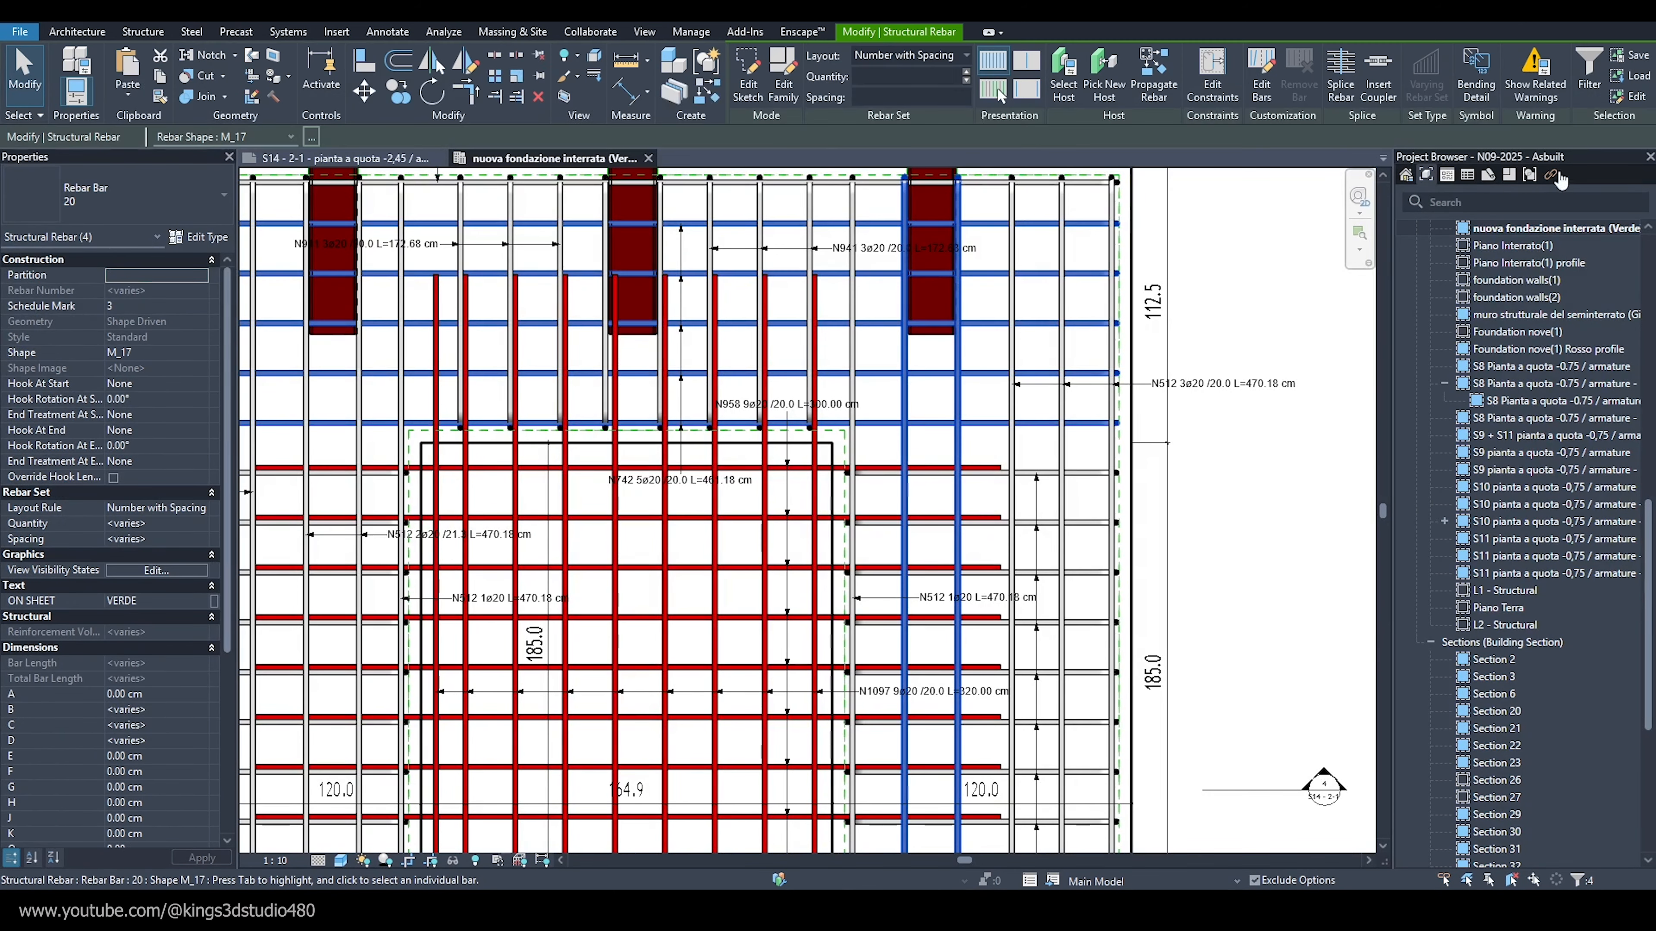
left_click(1629, 56)
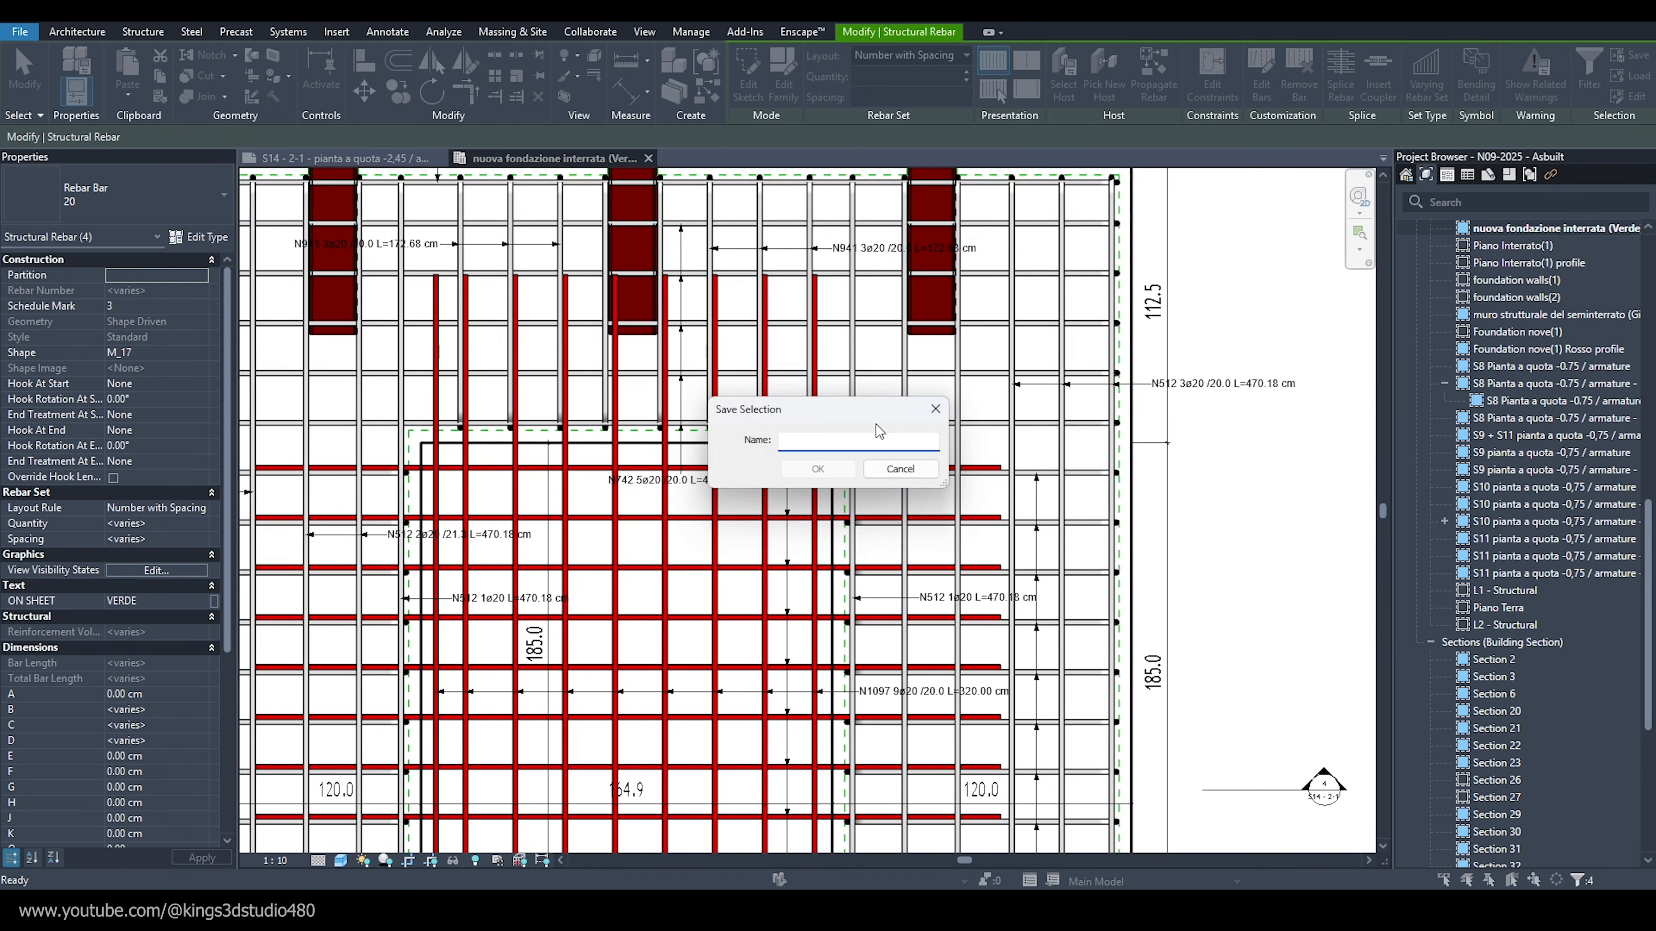
type("_Bars")
left_click(839, 465)
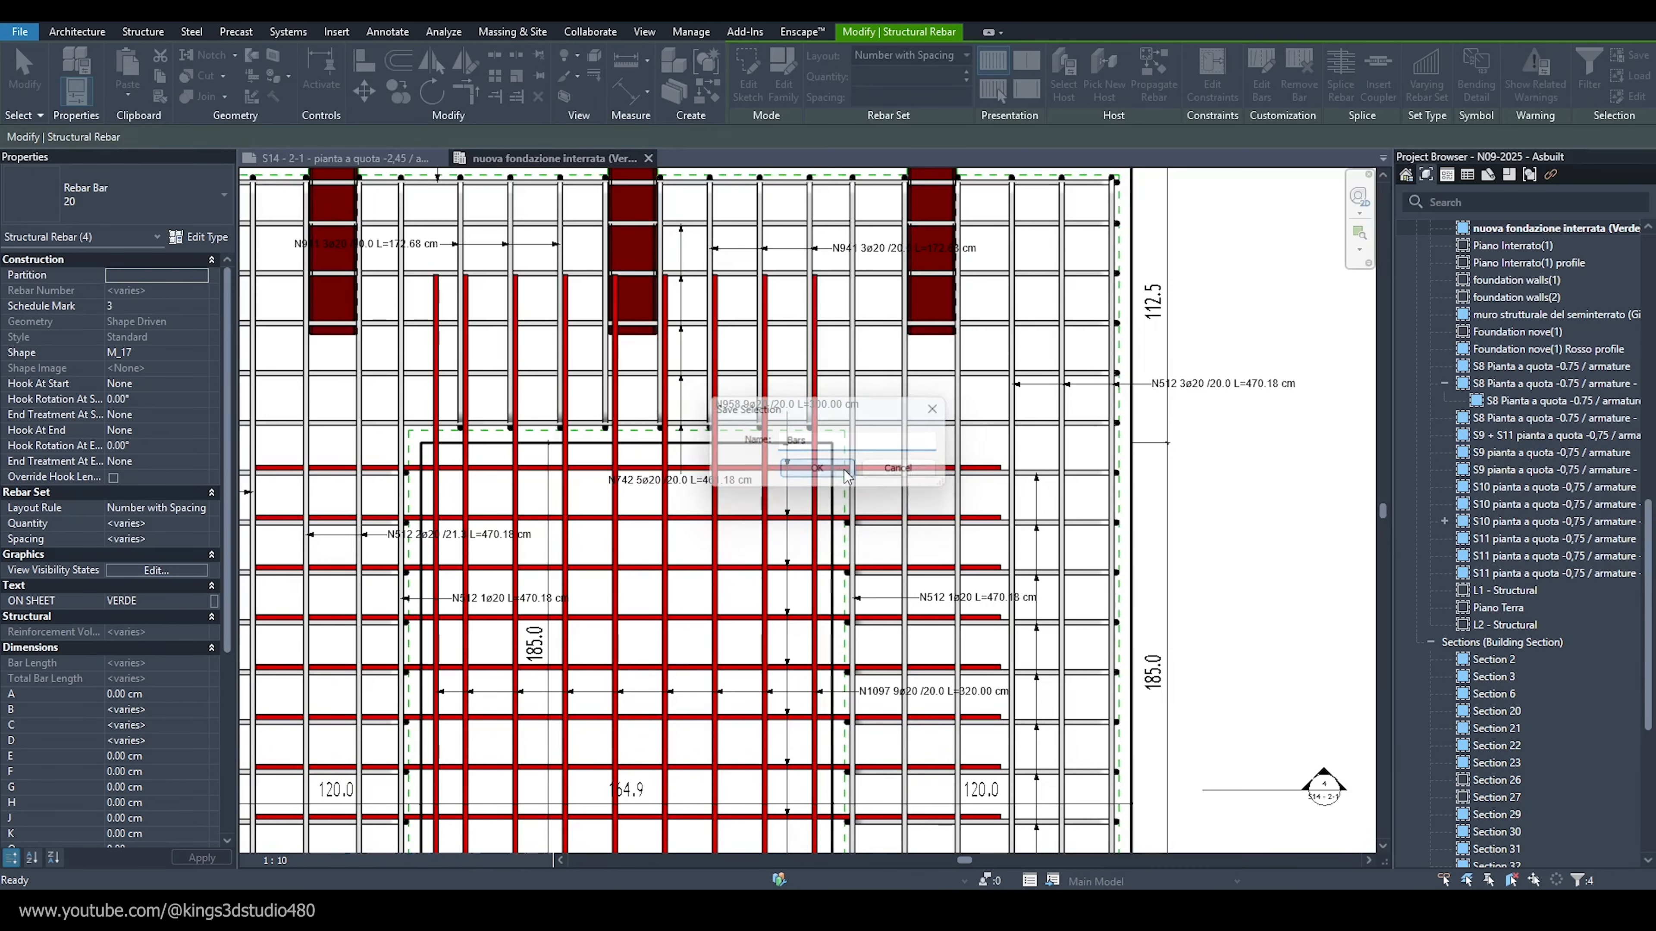
key("Escape")
Add the _Bars selection filter to the foundation plan view's visibility/graphic overrides.
scroll(839, 366, "down", 1)
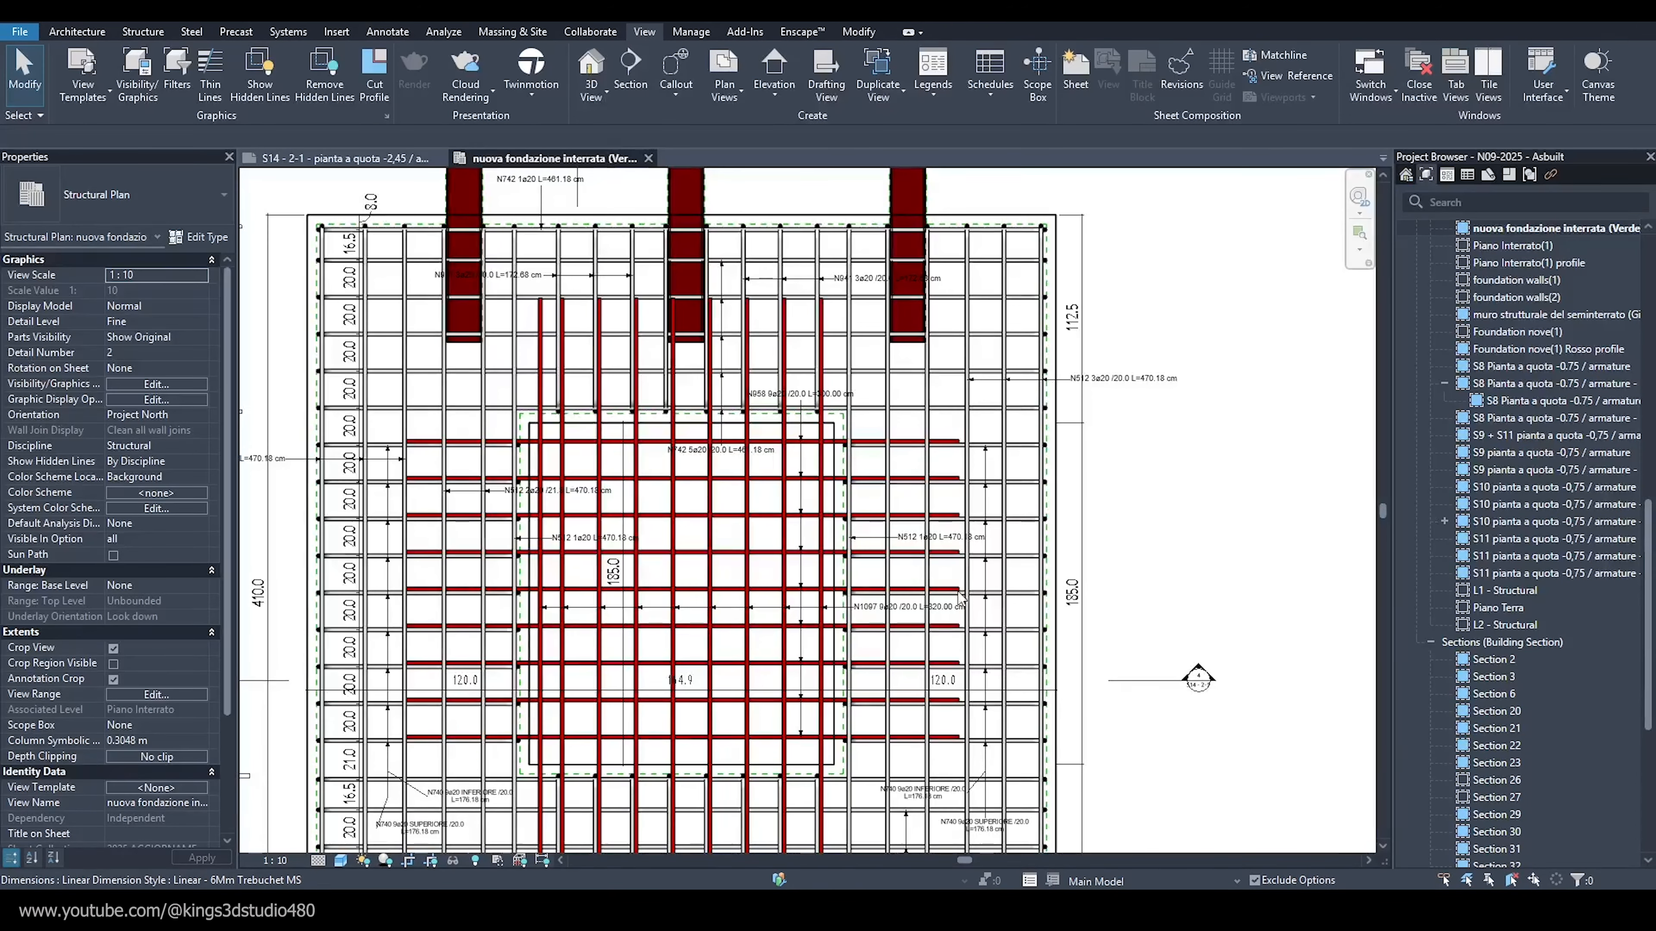
left_click(131, 79)
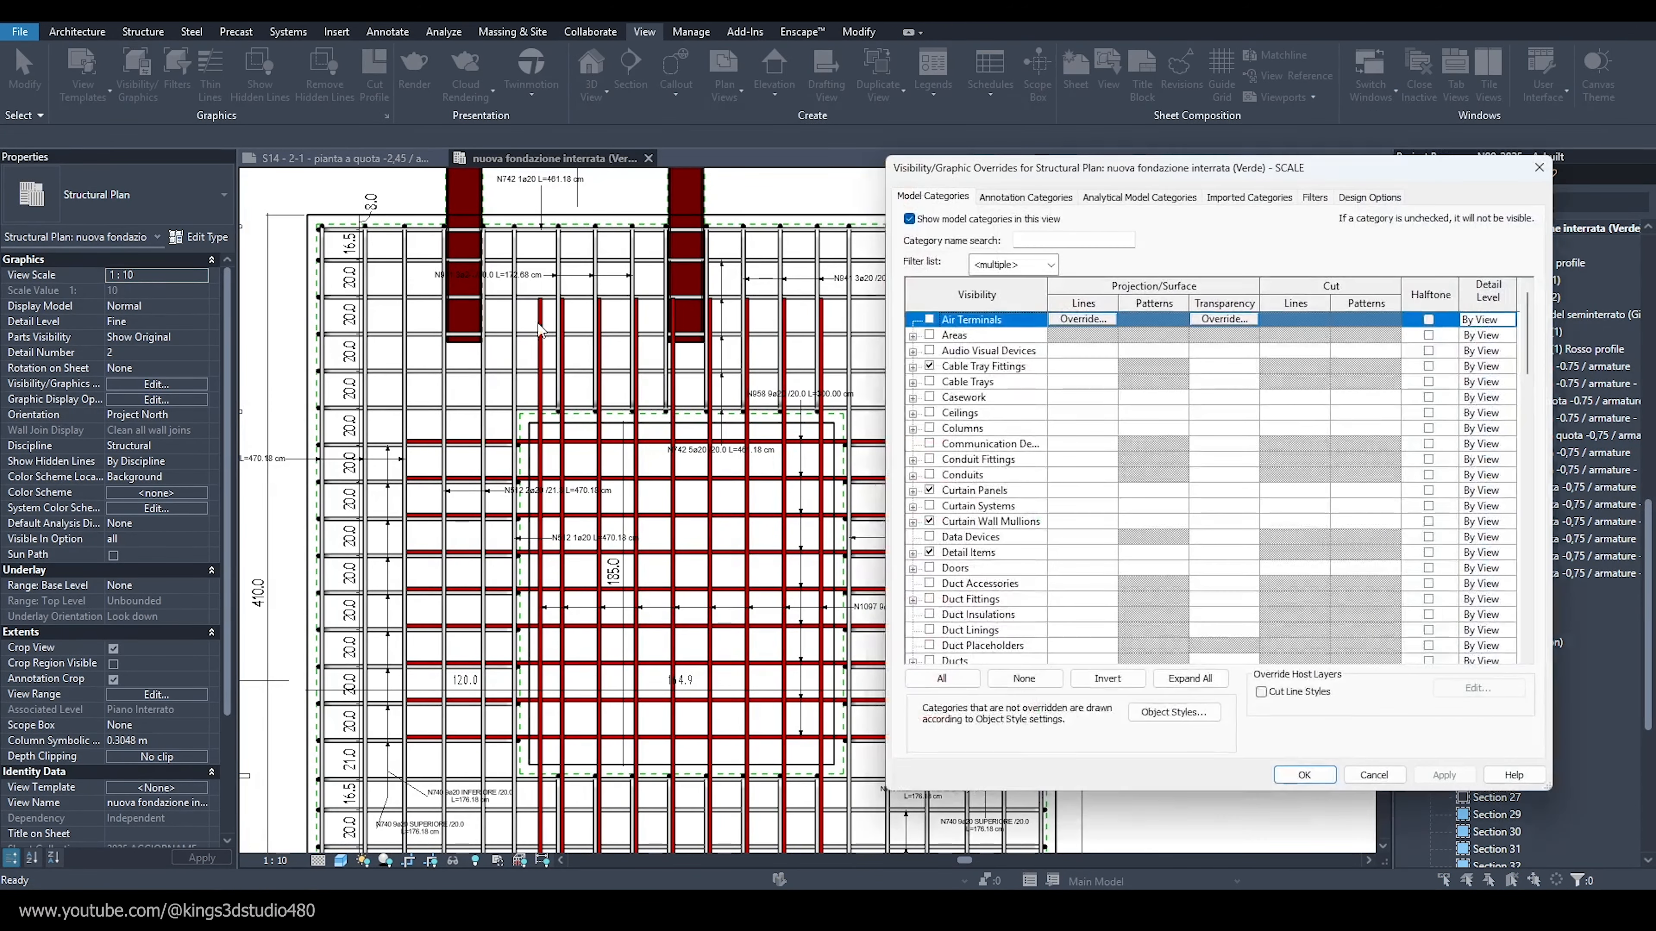
left_click(1314, 199)
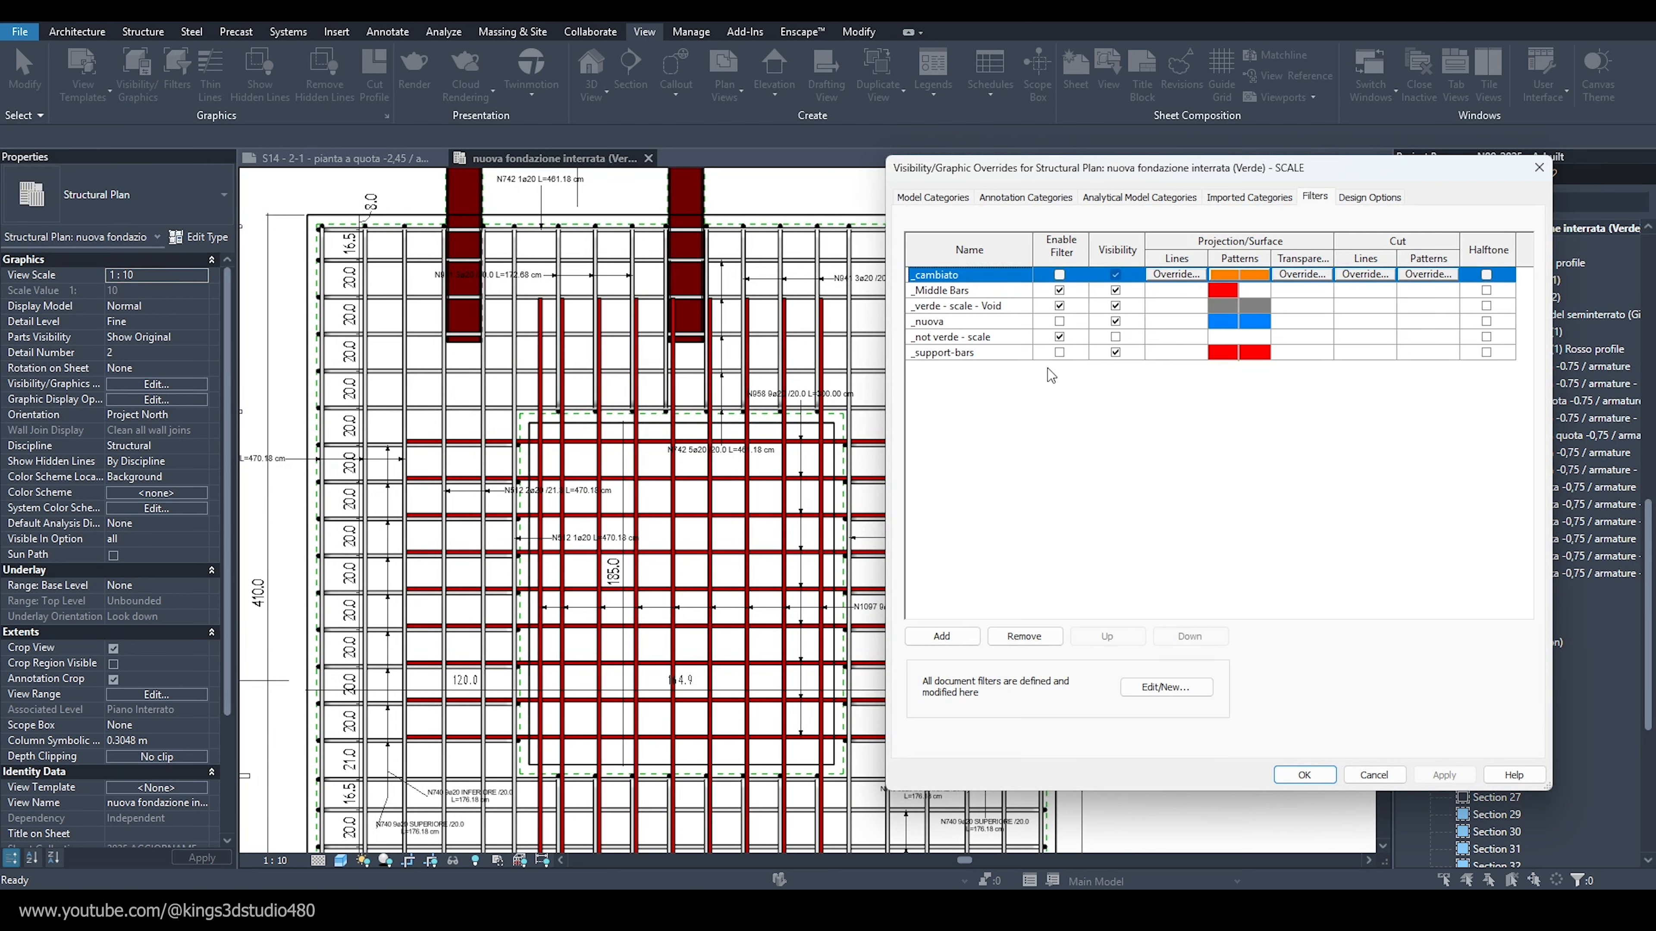
left_click(945, 636)
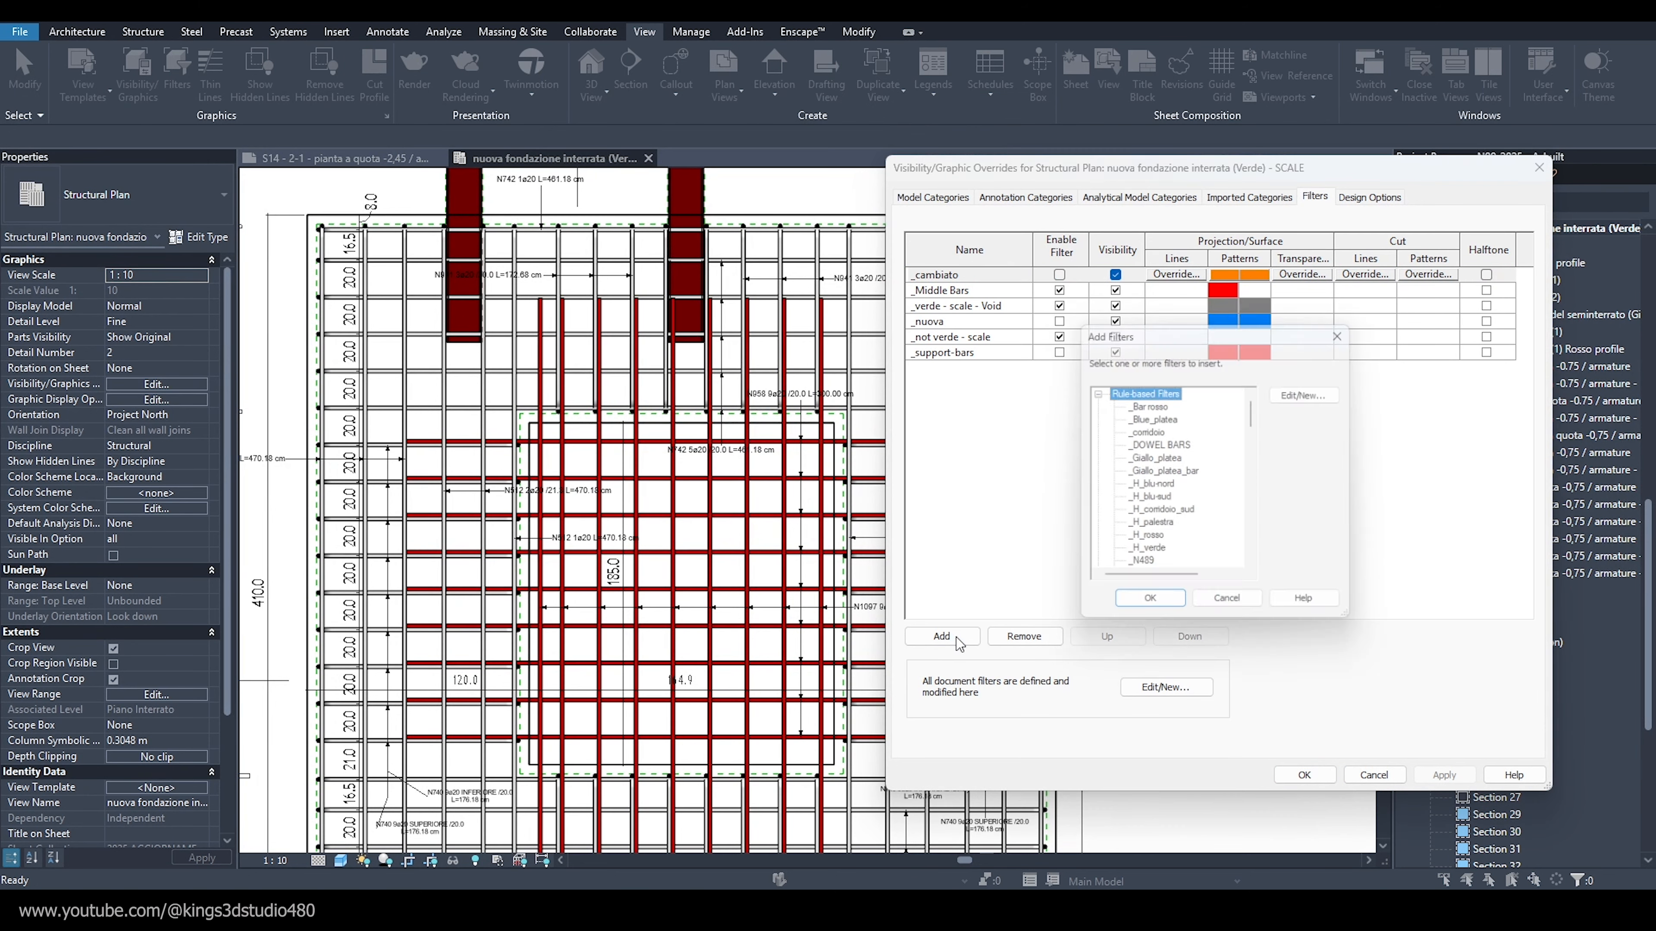
left_click(1093, 390)
left_click(1098, 405)
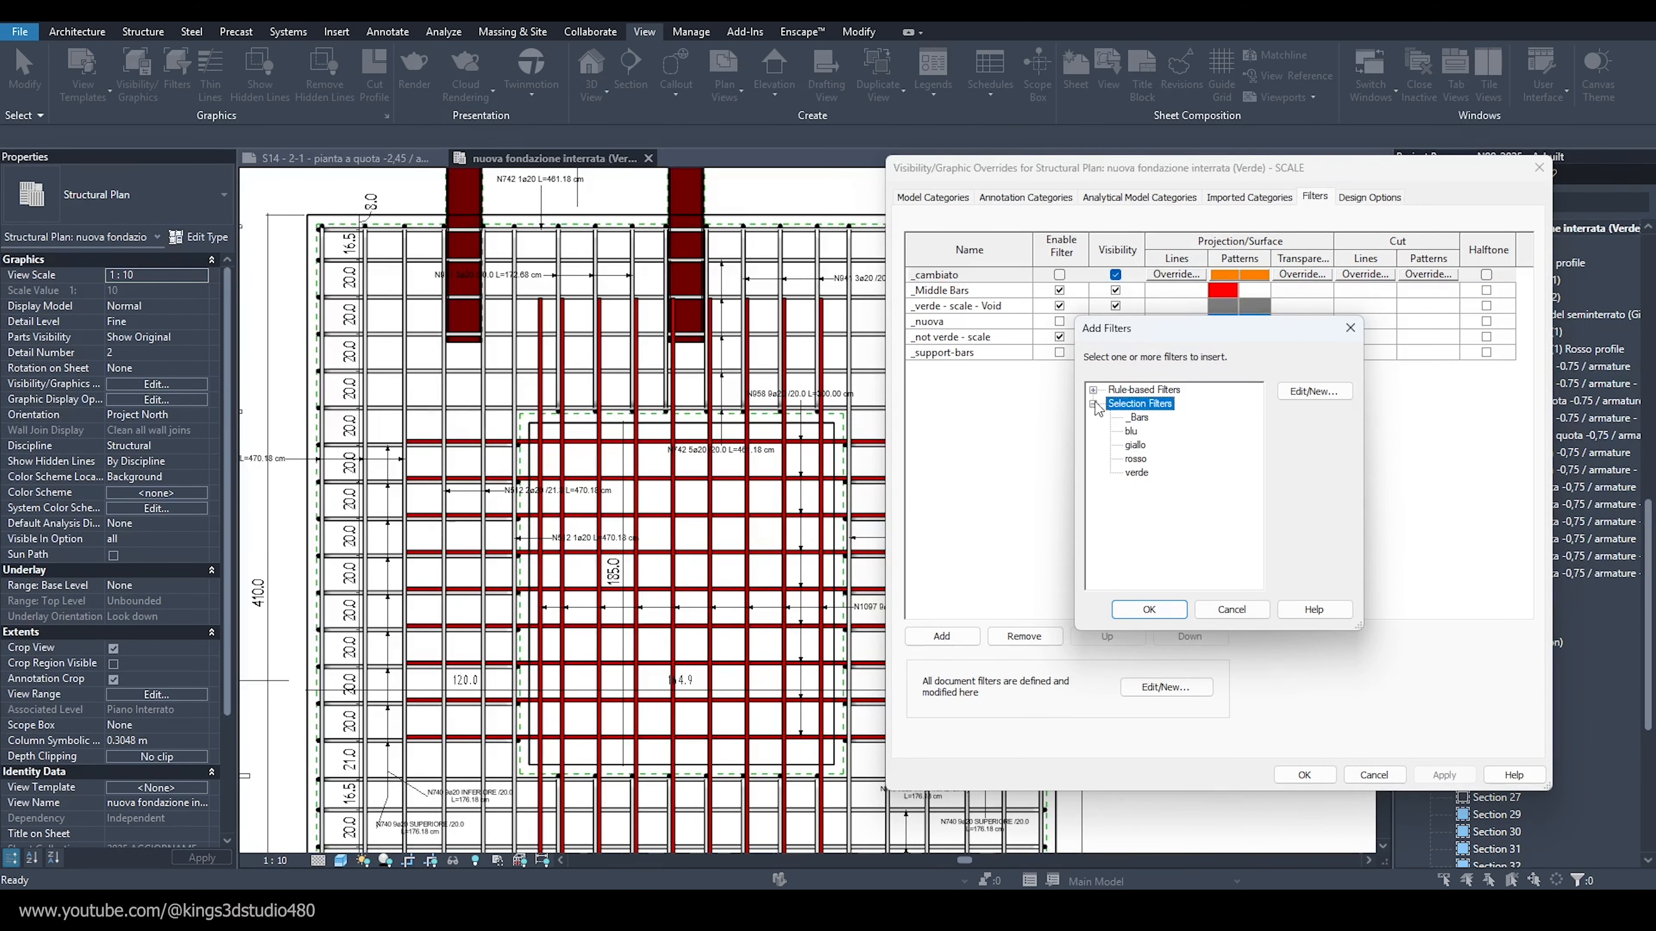
left_click(1142, 419)
left_click(1151, 610)
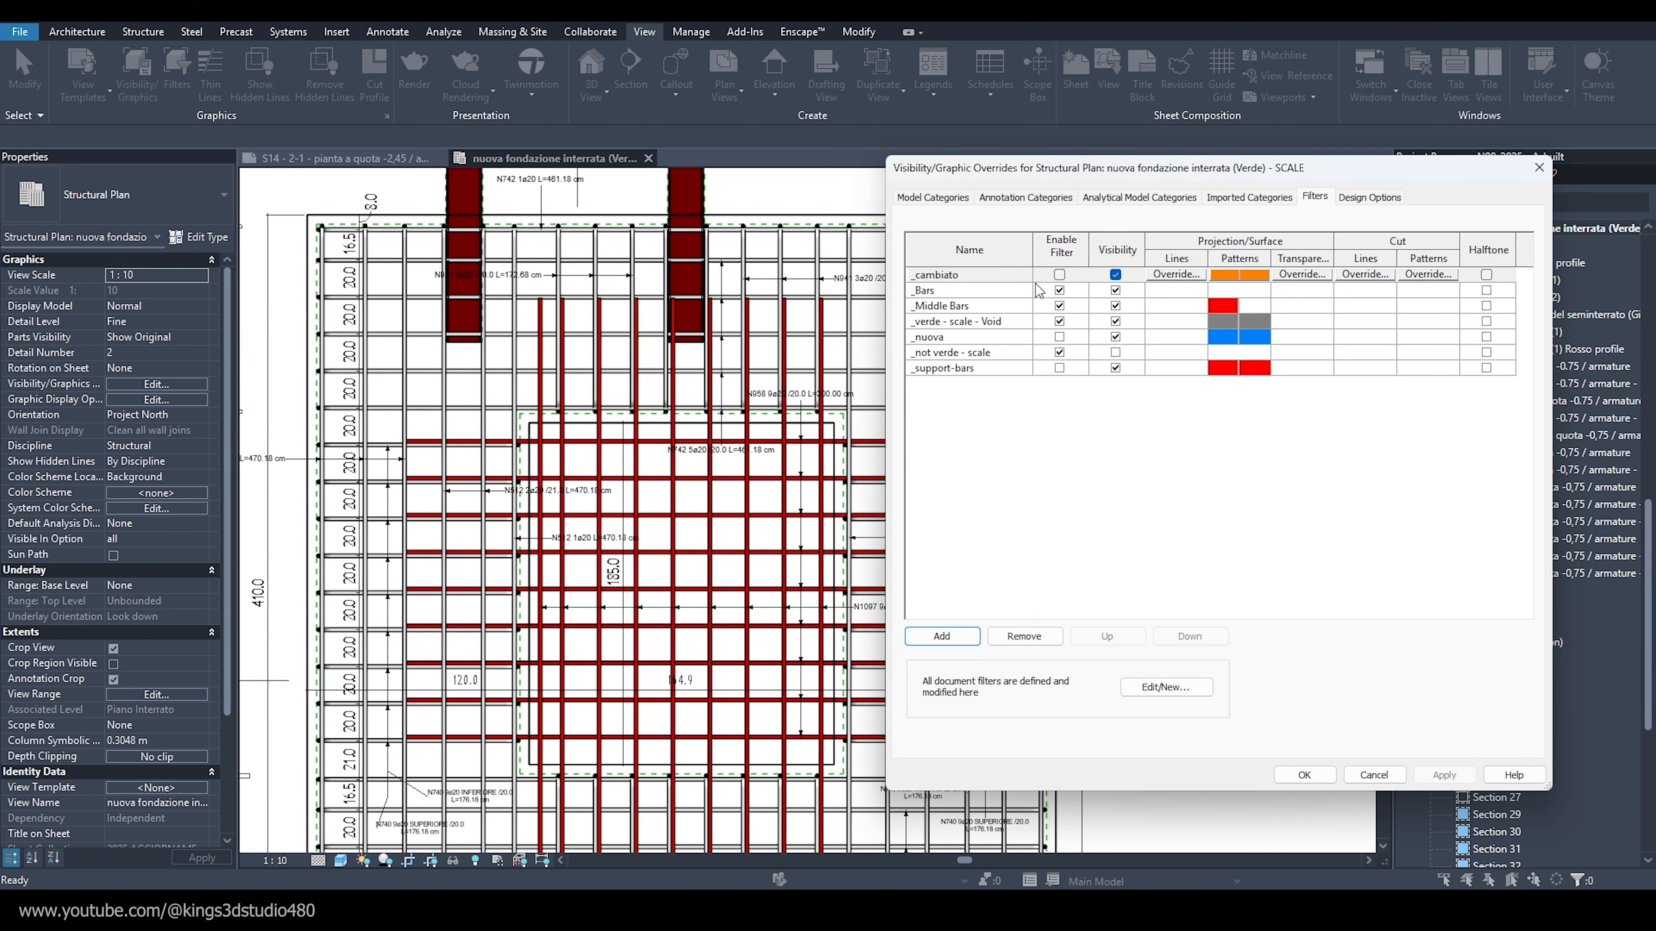
Turn off the visibility of the _Bars filter in the foundation plan view and undo that change.
left_click(1093, 289)
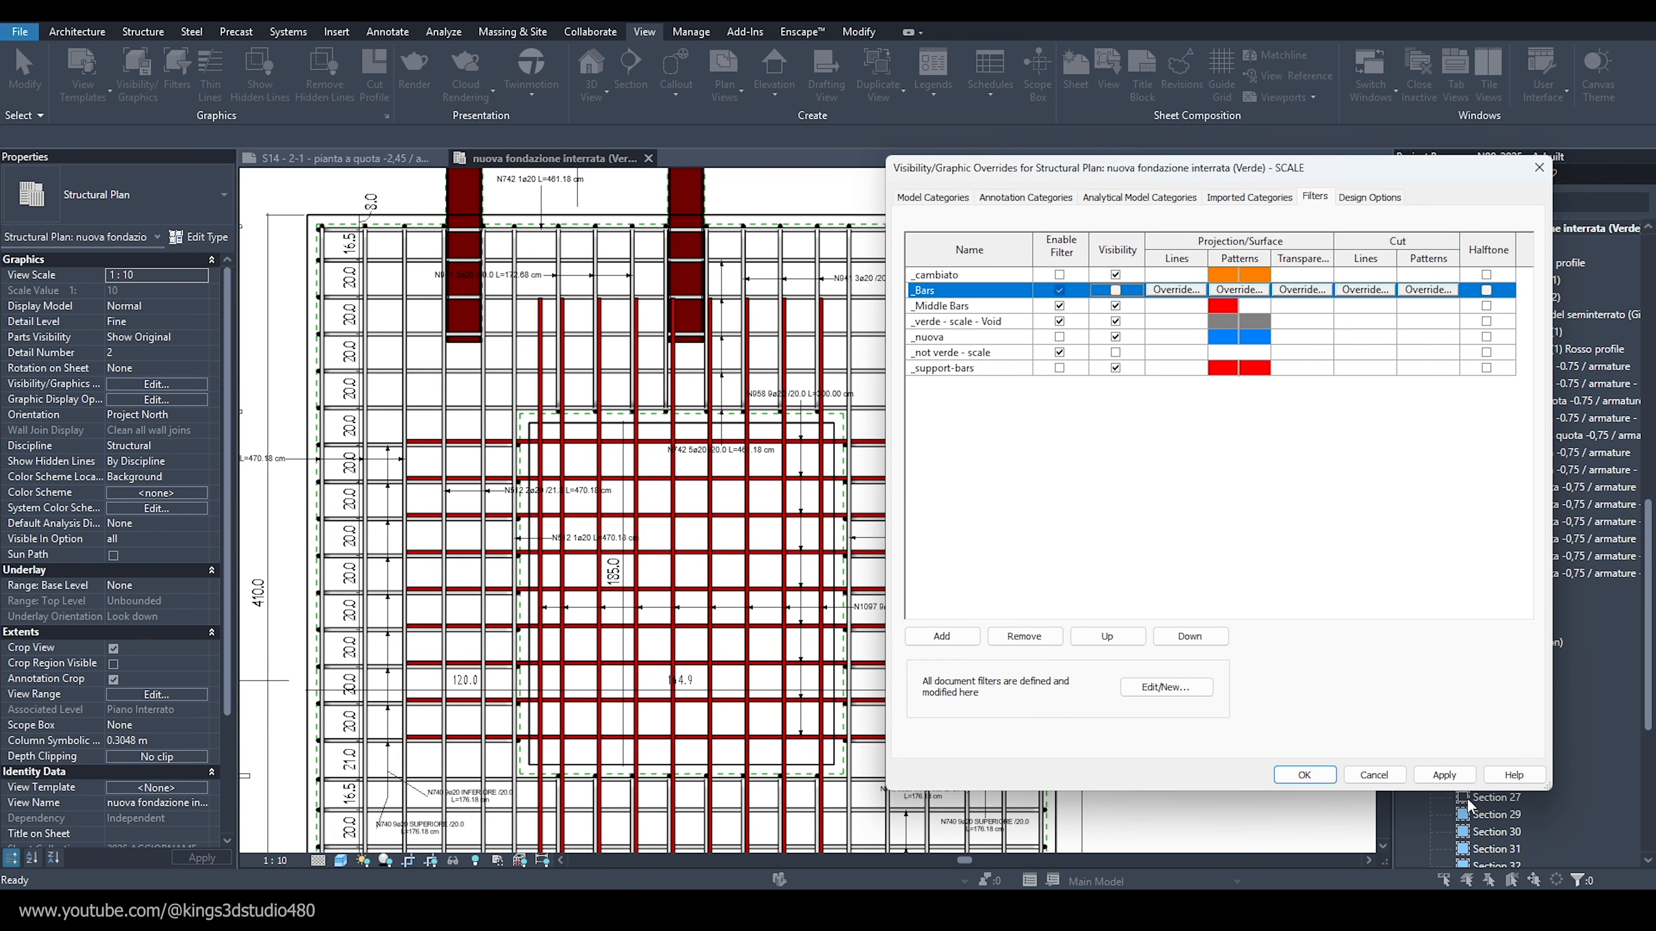
left_click(1442, 780)
left_click(1304, 775)
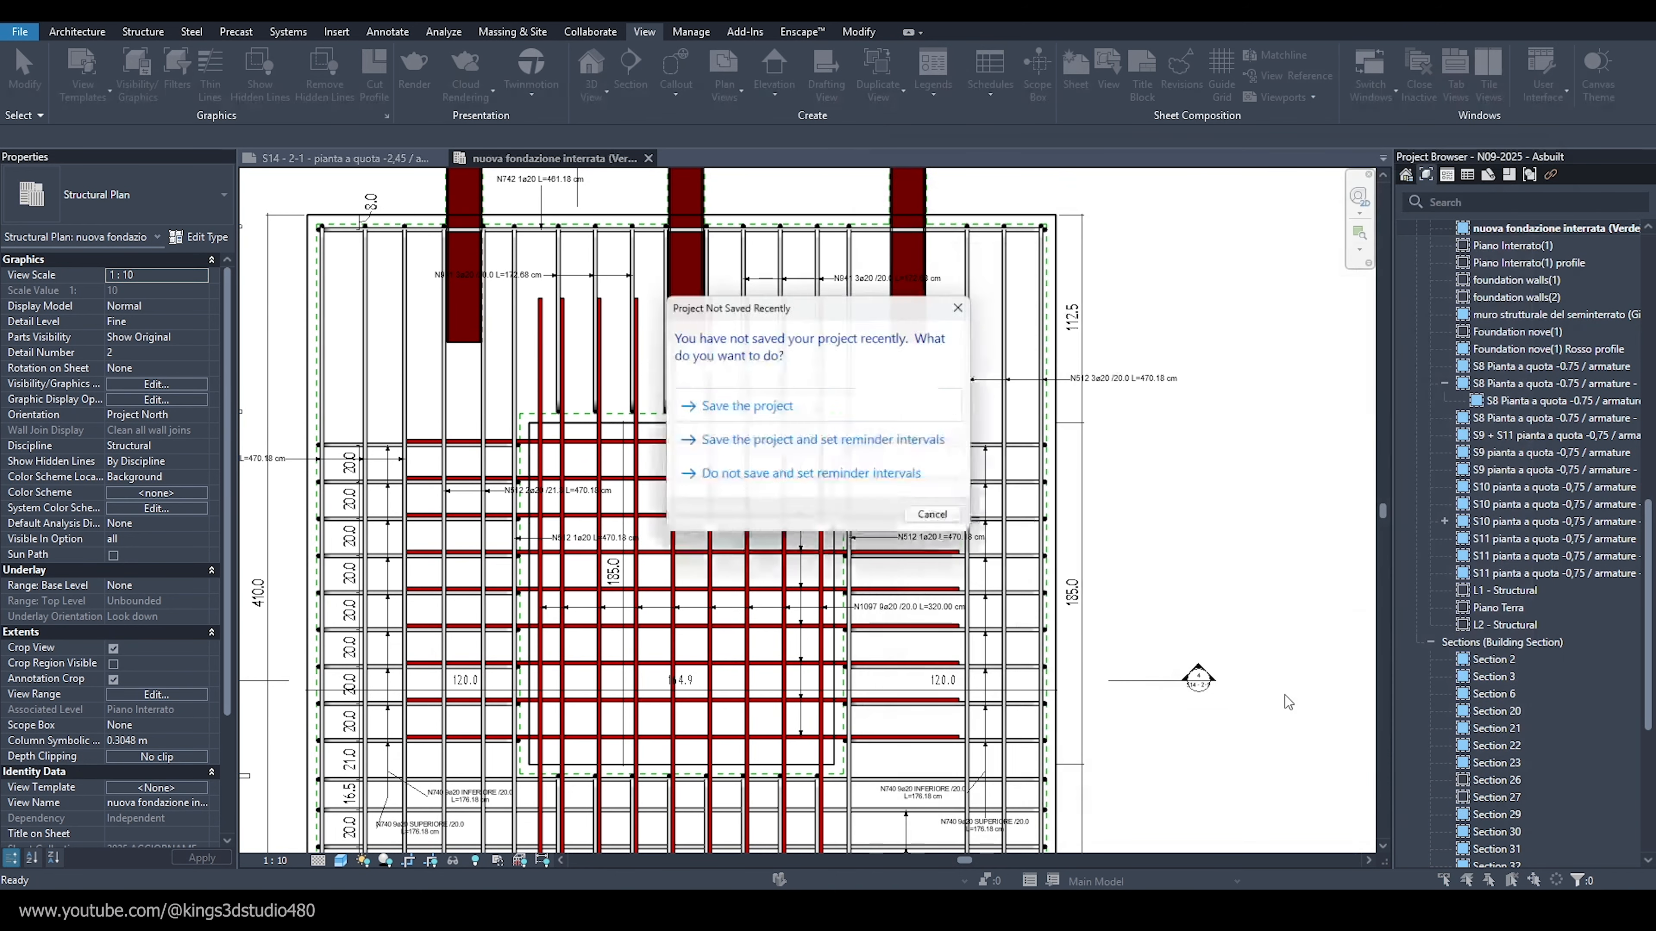
left_click(958, 521)
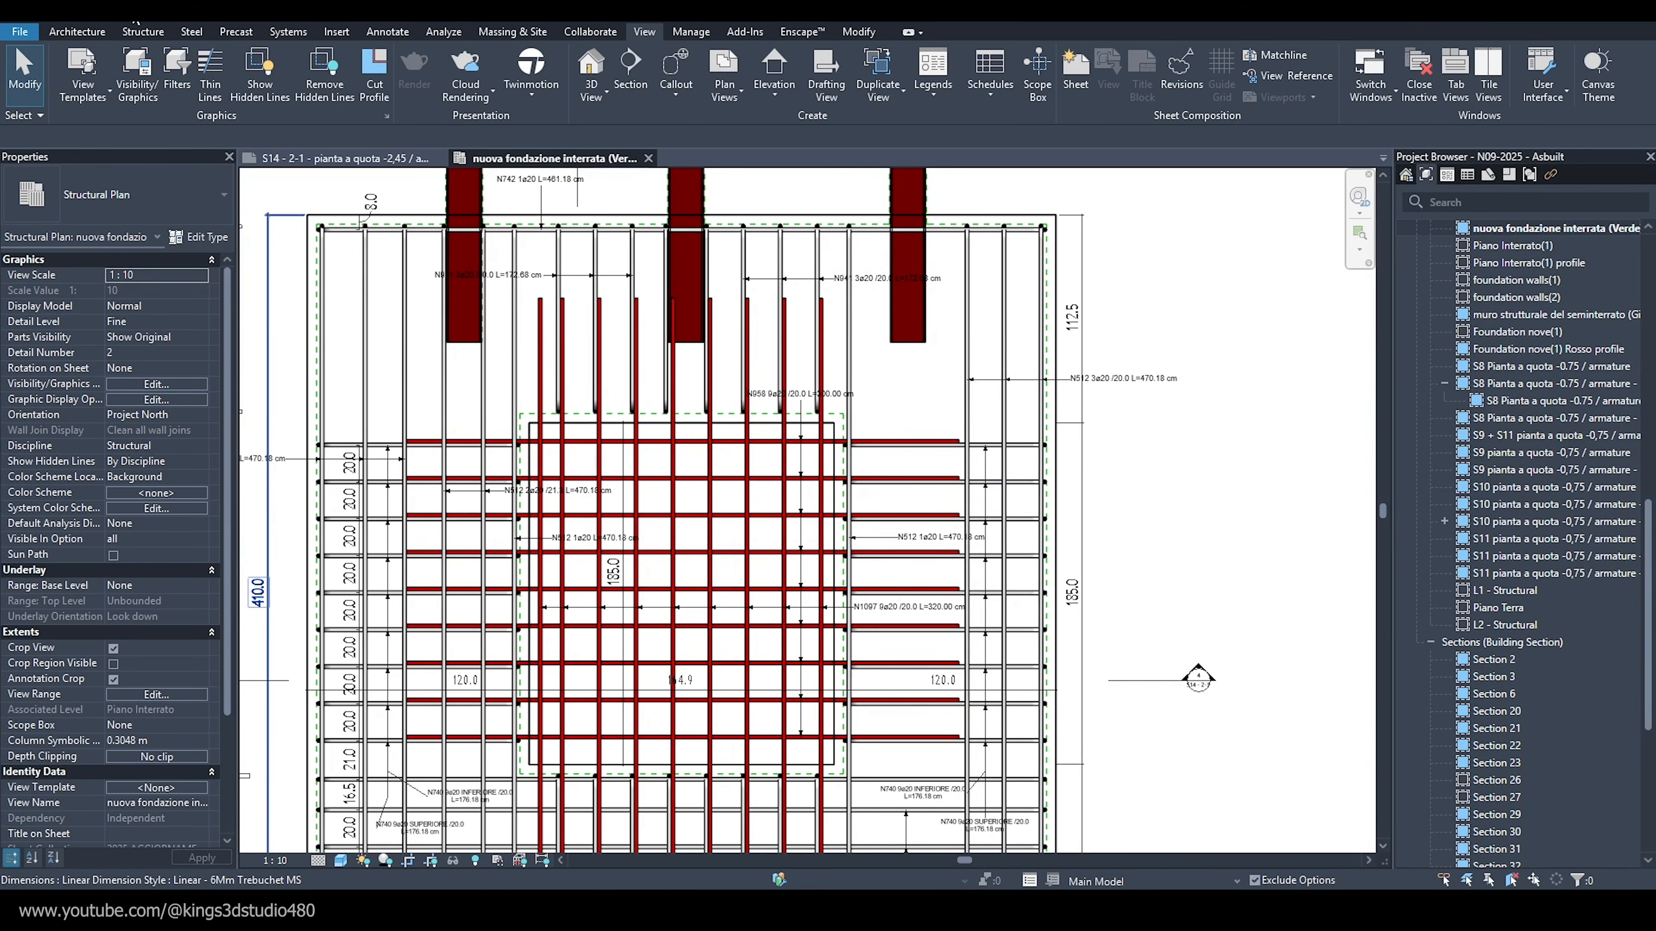
left_click(132, 11)
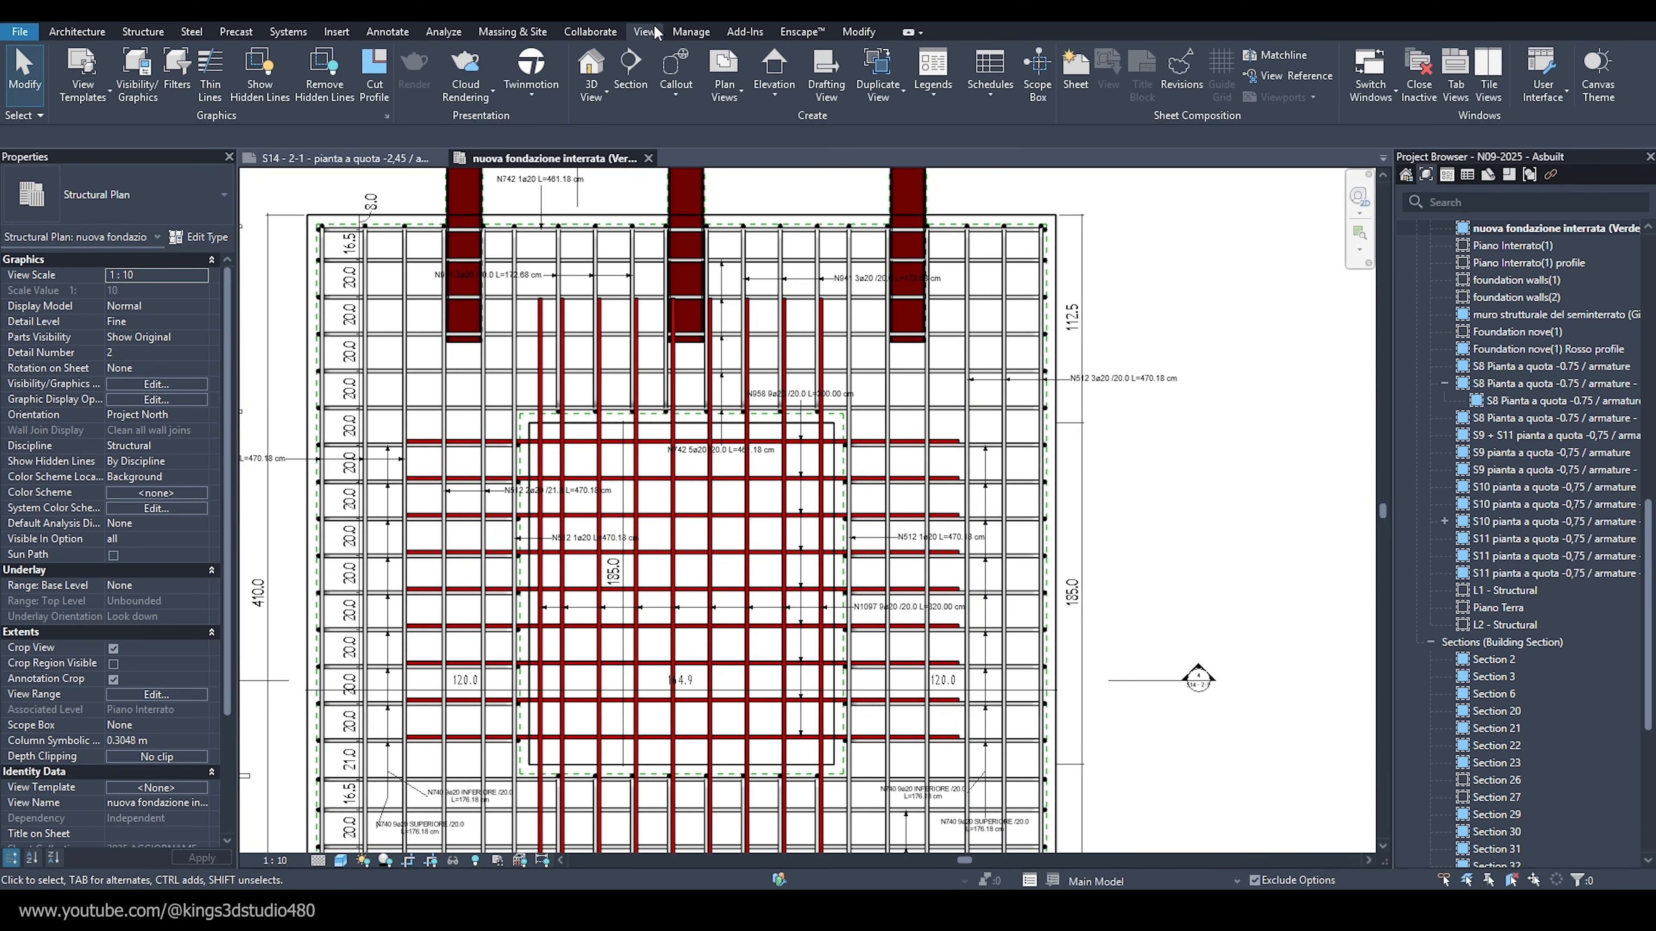
Load the saved _Bars selection to highlight its rebar sets in the foundation plan.
left_click(691, 31)
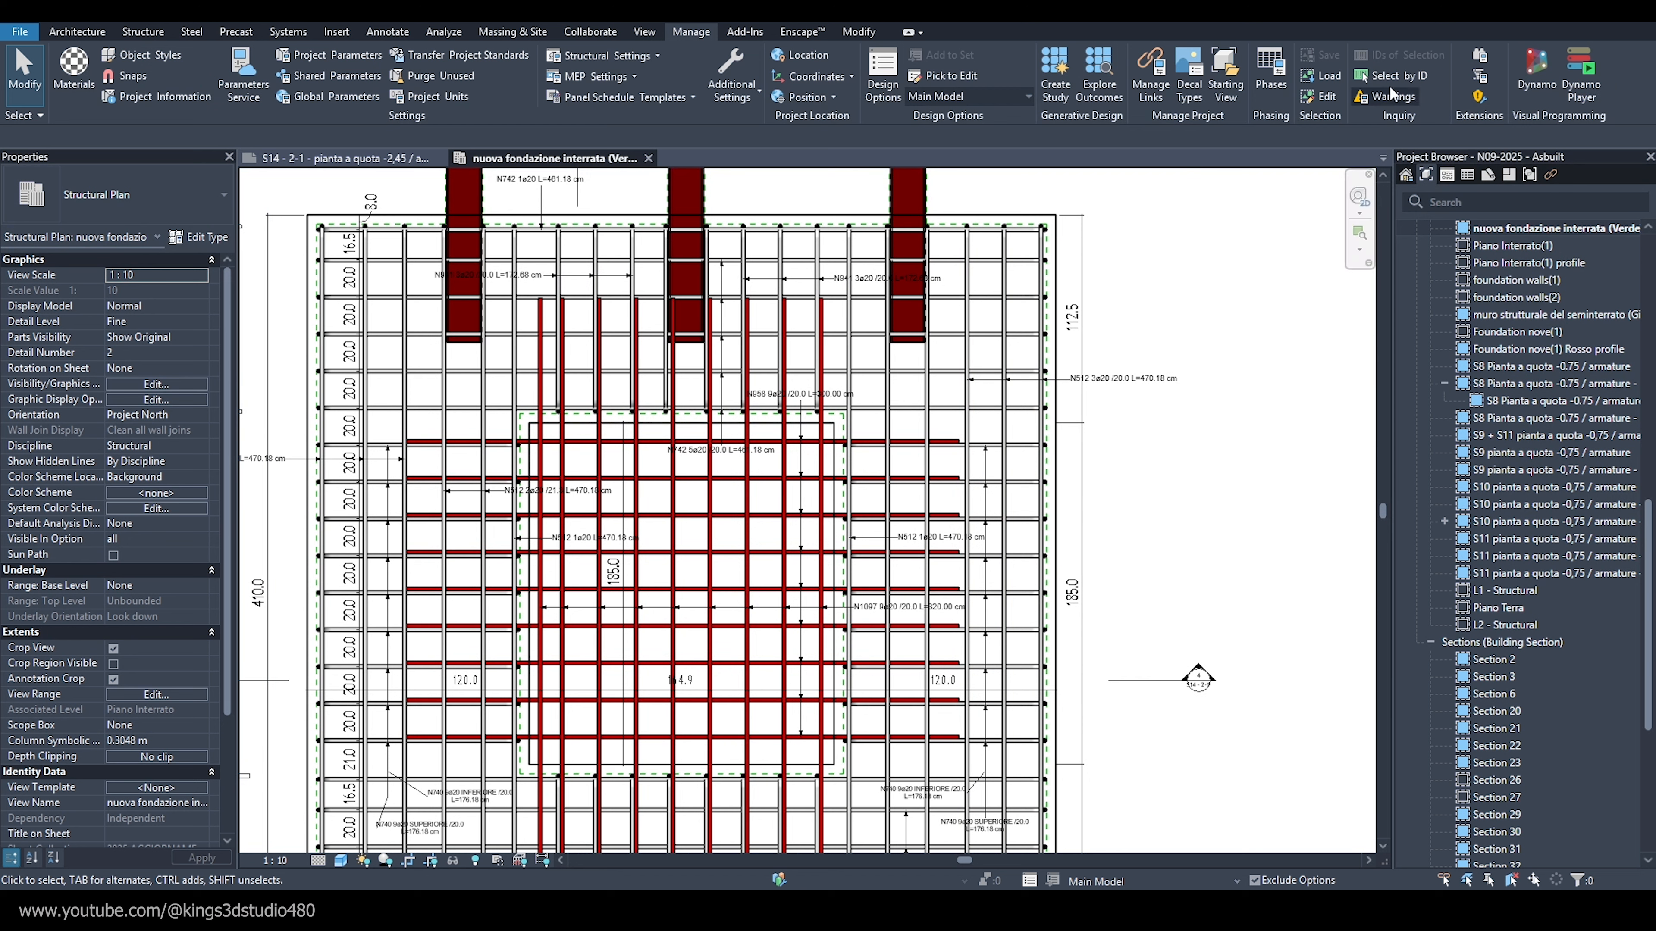
left_click(1324, 95)
left_click(726, 345)
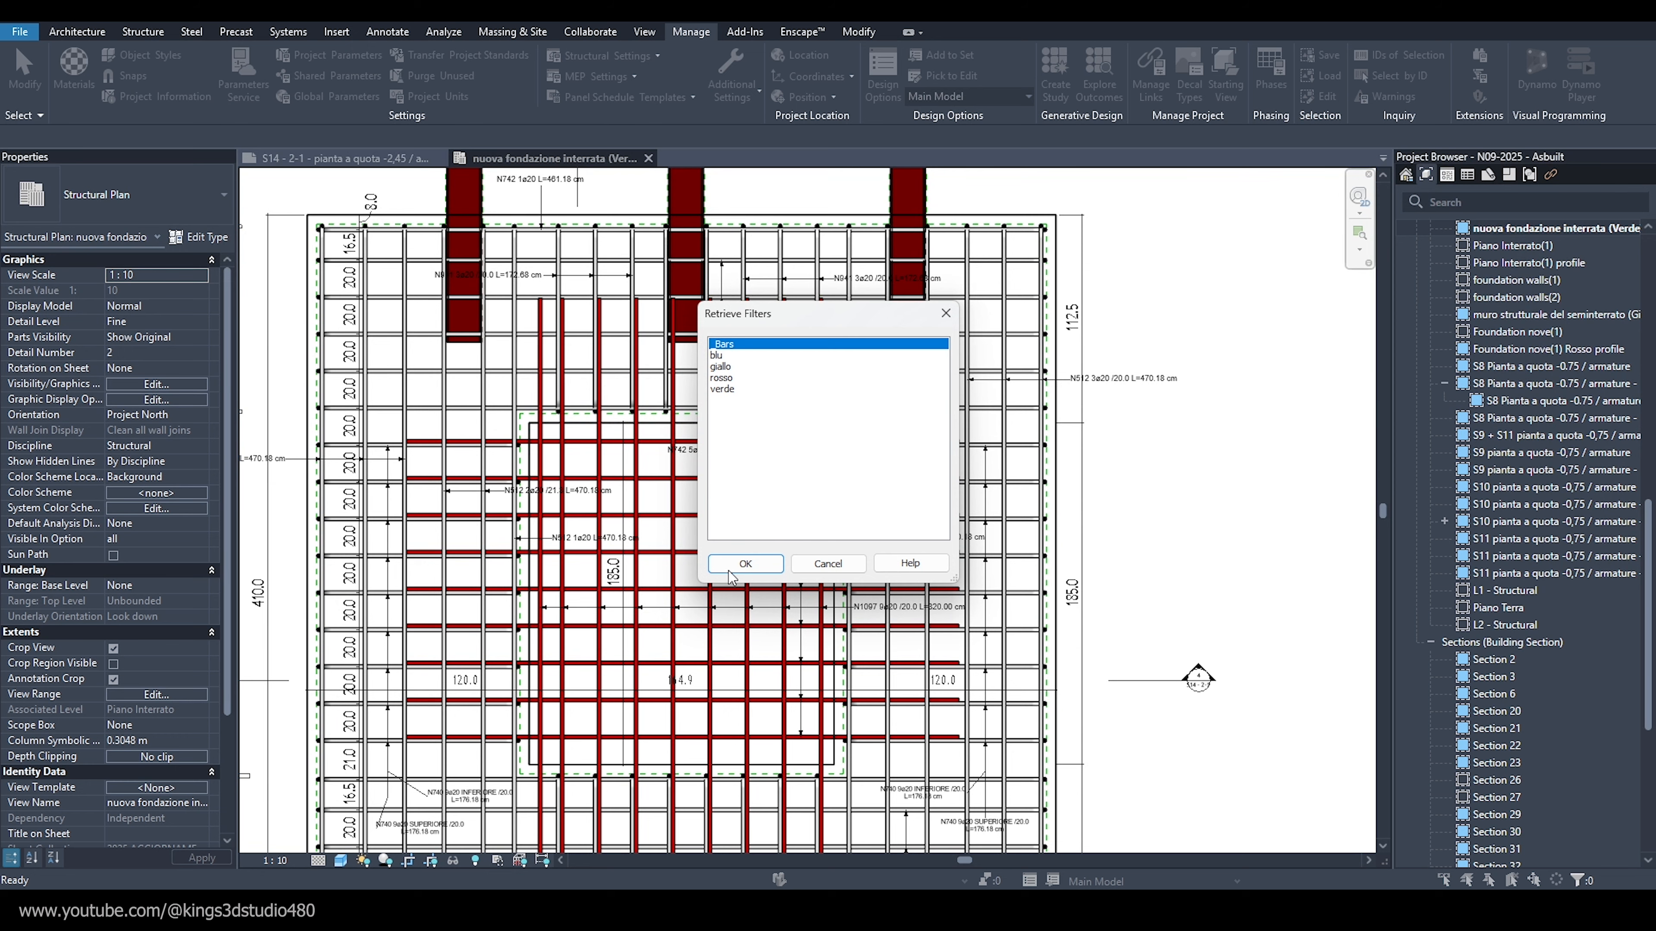
left_click(732, 571)
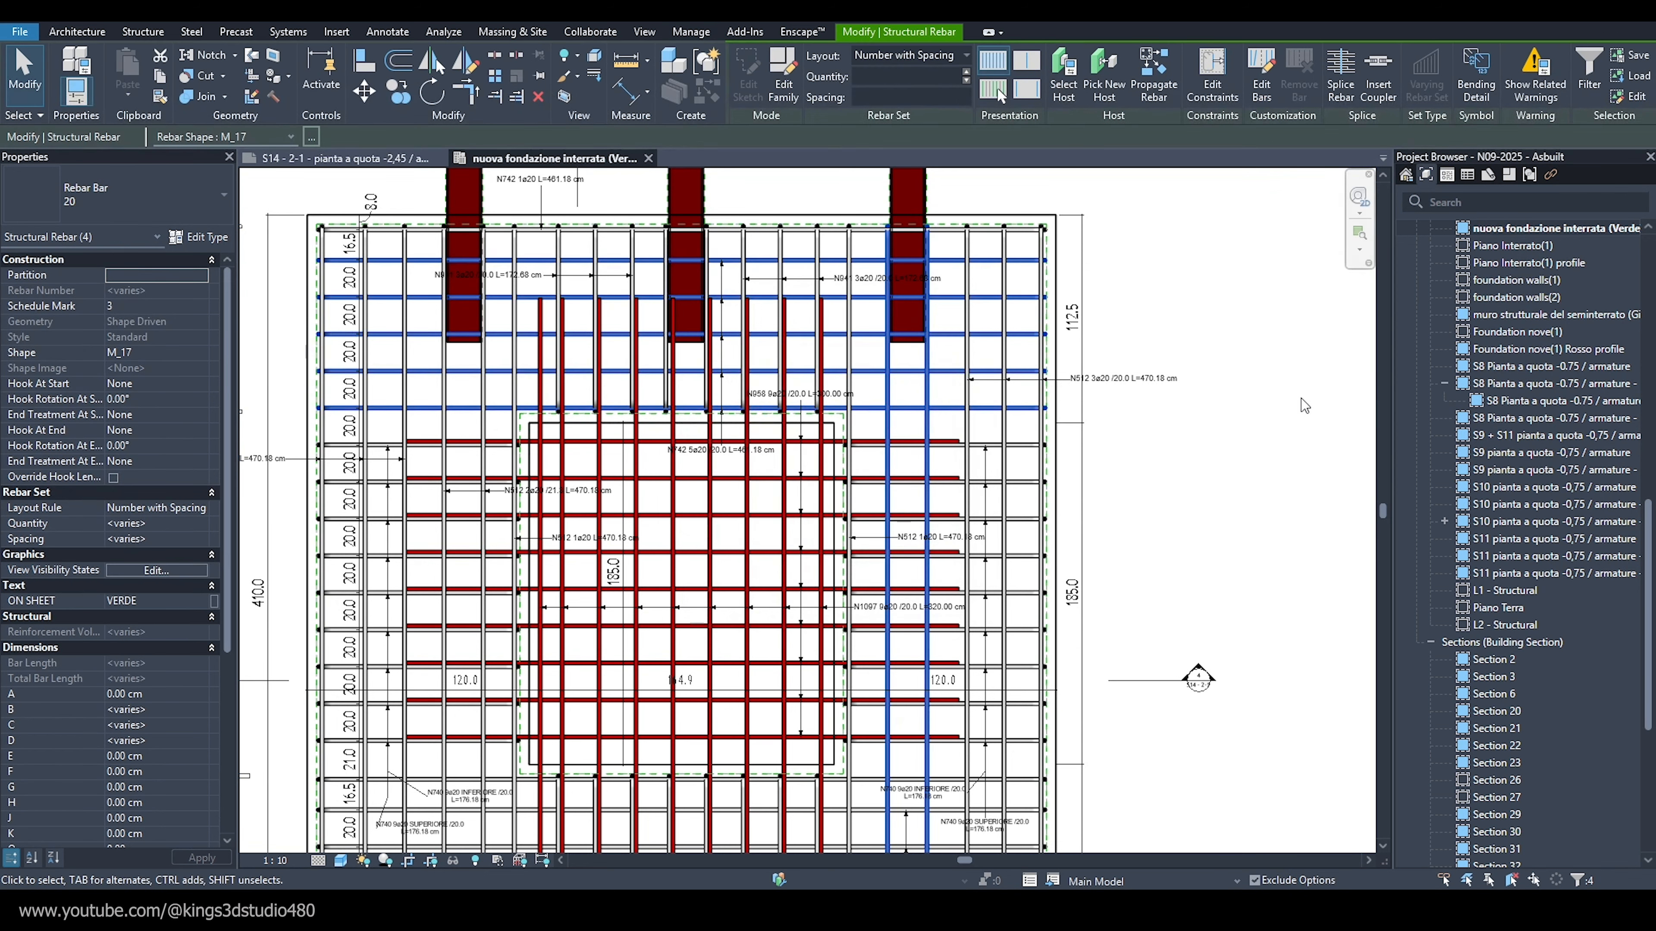
scroll(1301, 398, "down", 3)
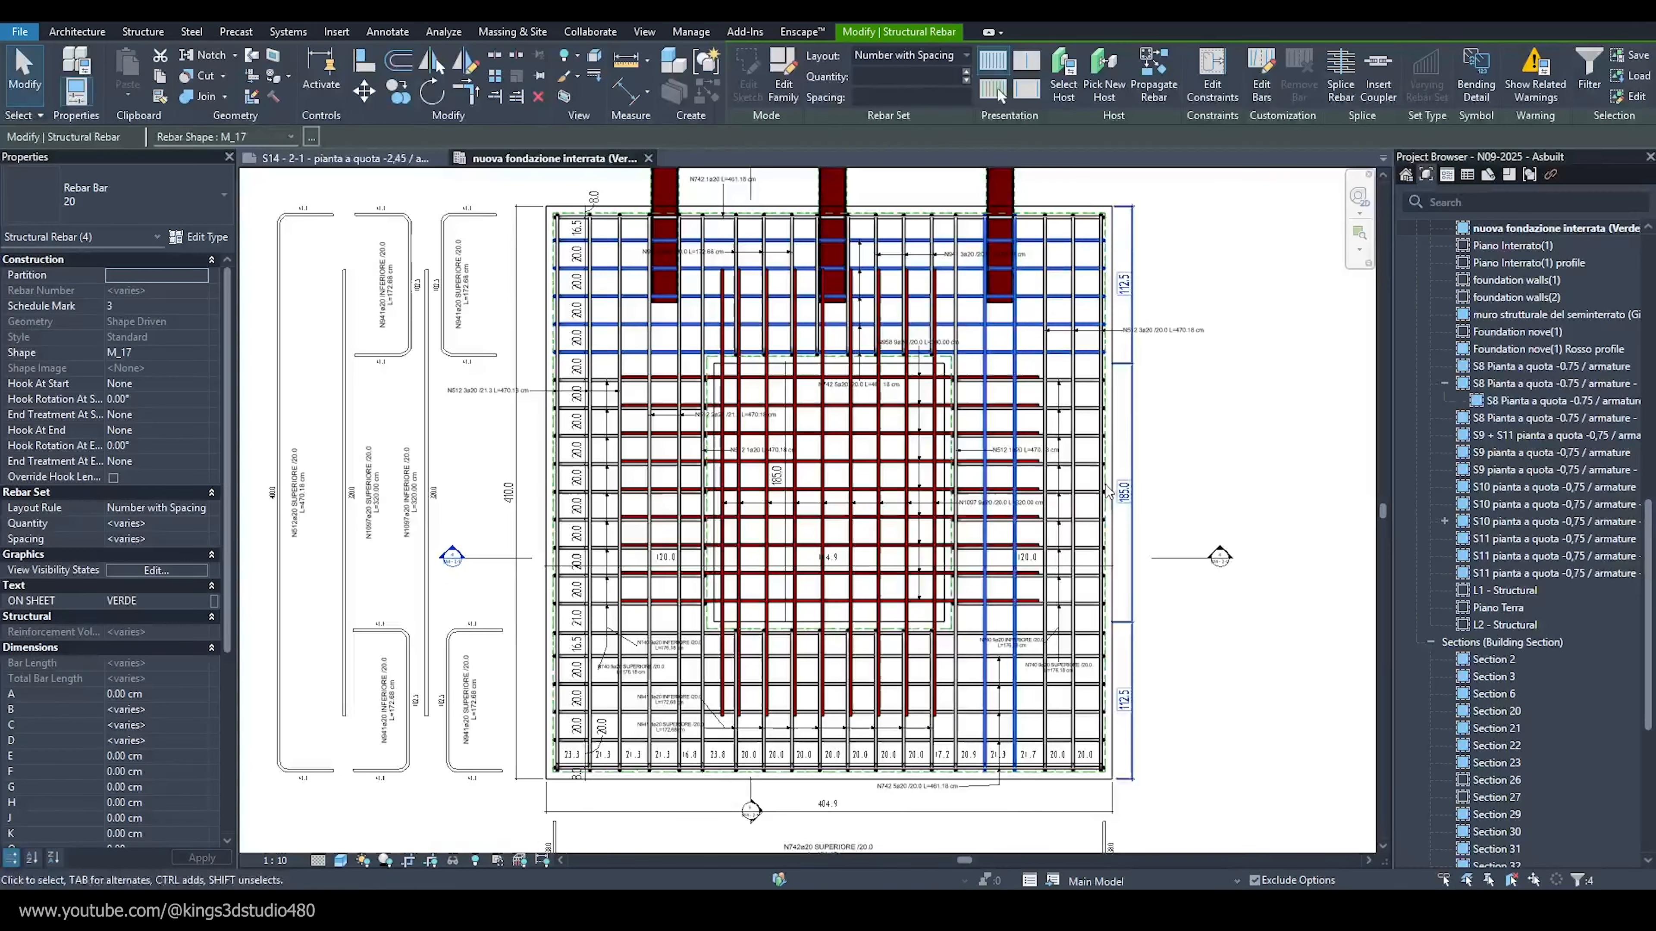
left_click(1270, 261)
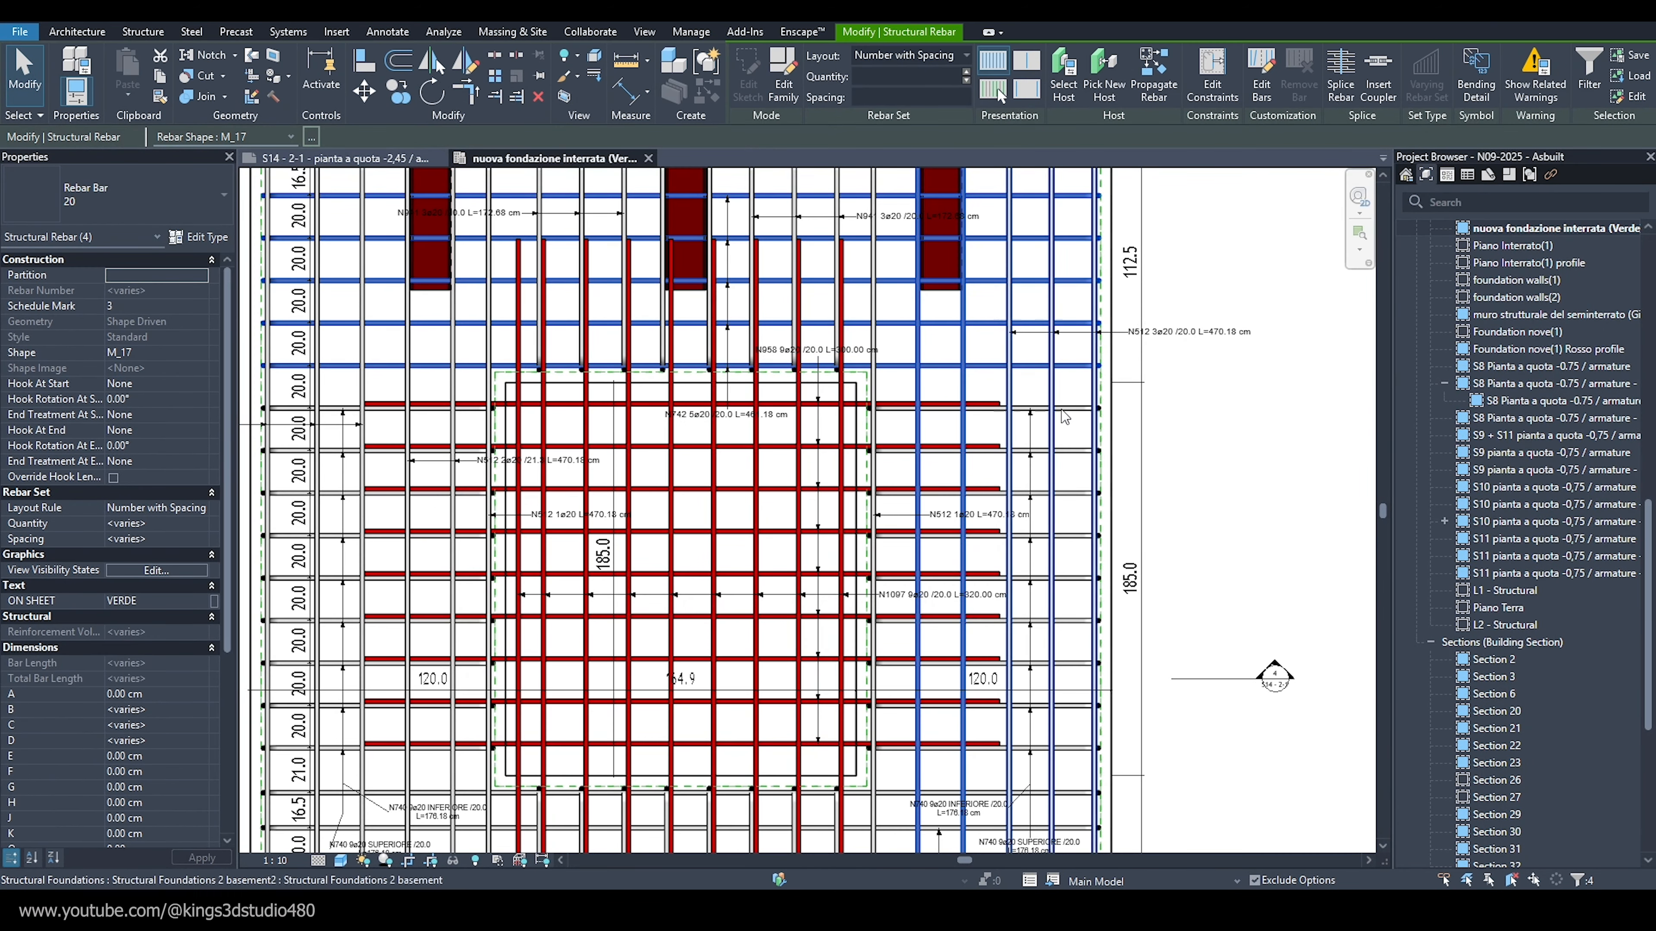
Edit the _Bars selection filter, adding the set of vertical rebars nearest the foundation's right edge.
left_click(1632, 98)
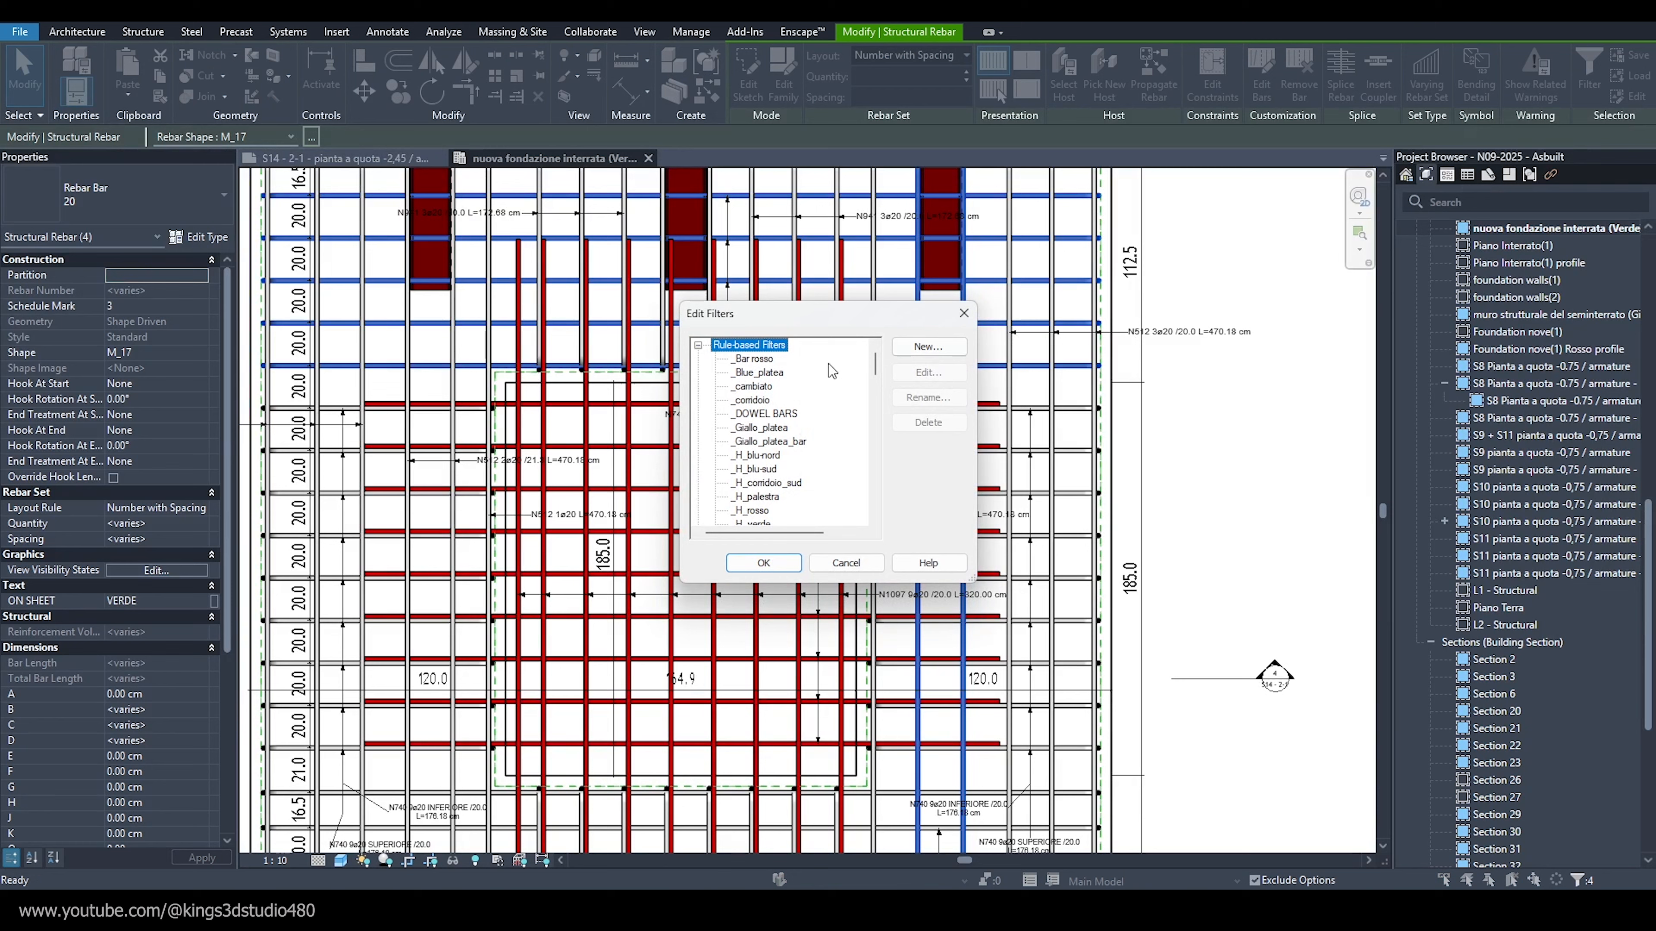
left_click(697, 345)
left_click(742, 375)
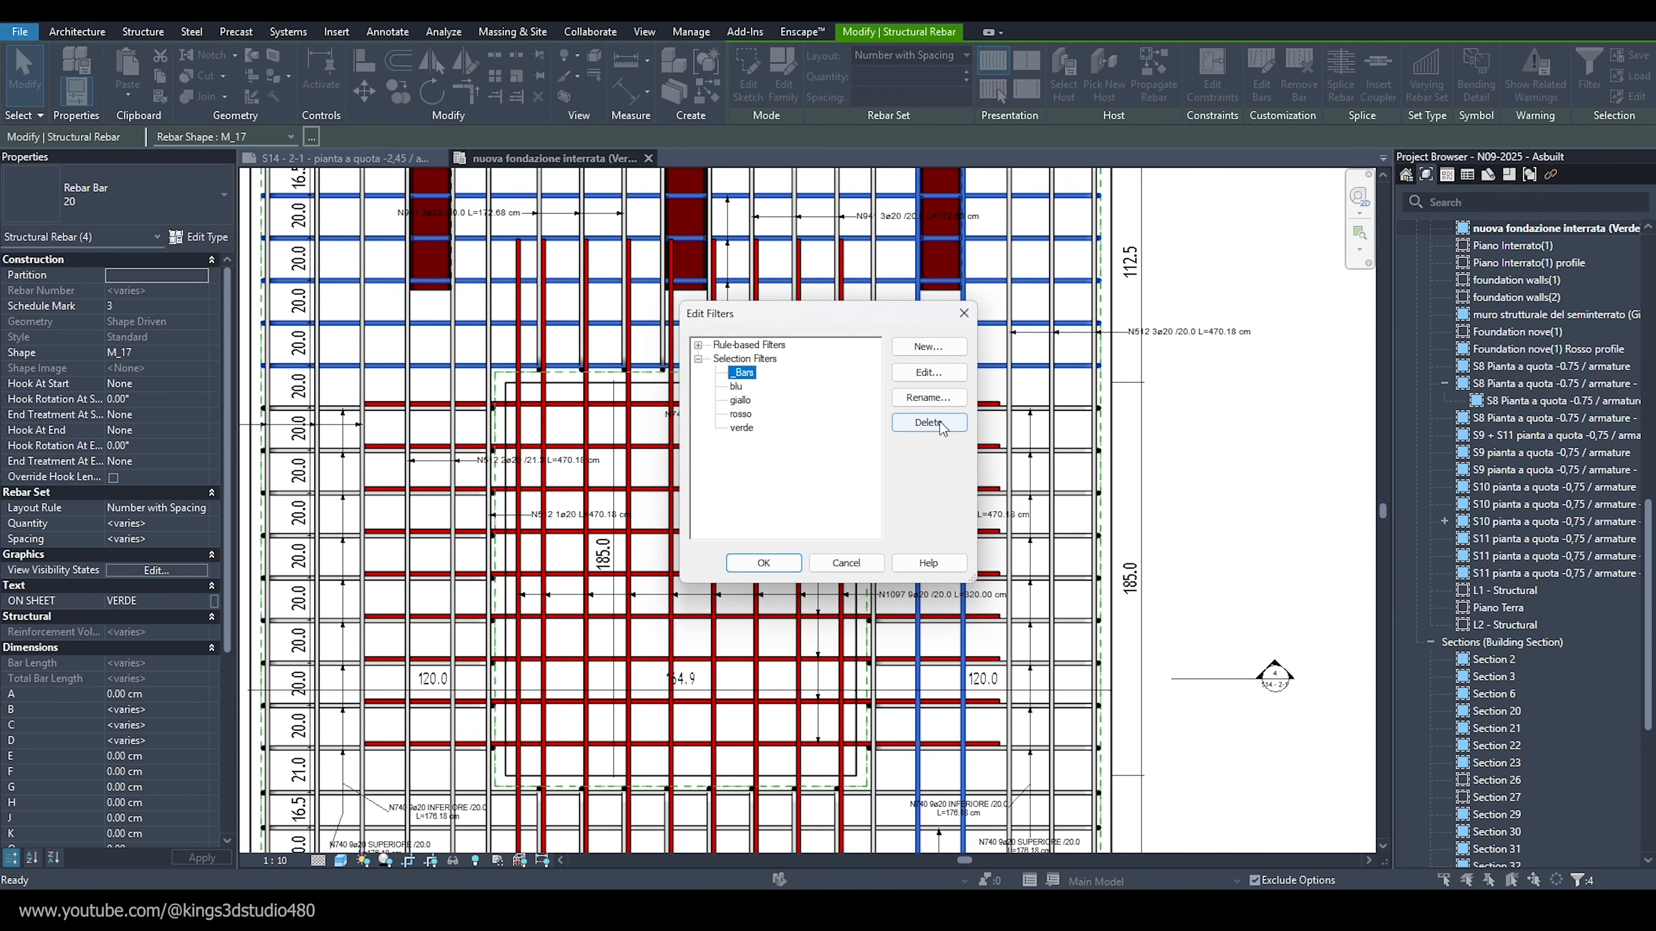
left_click(924, 374)
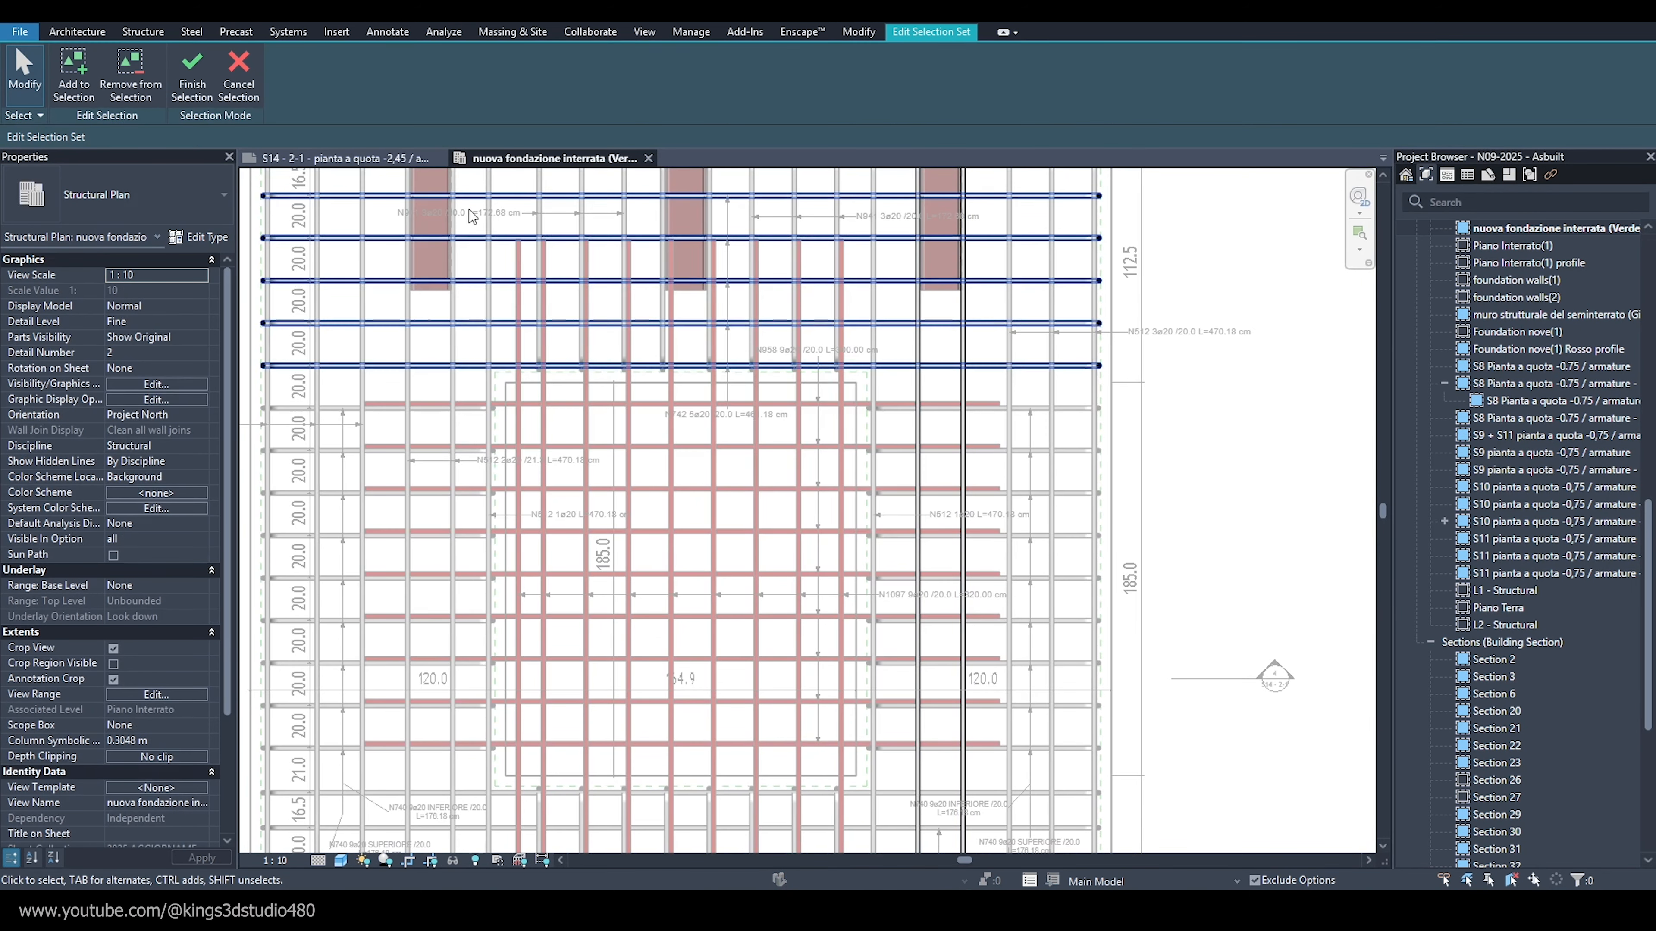
left_click(965, 347)
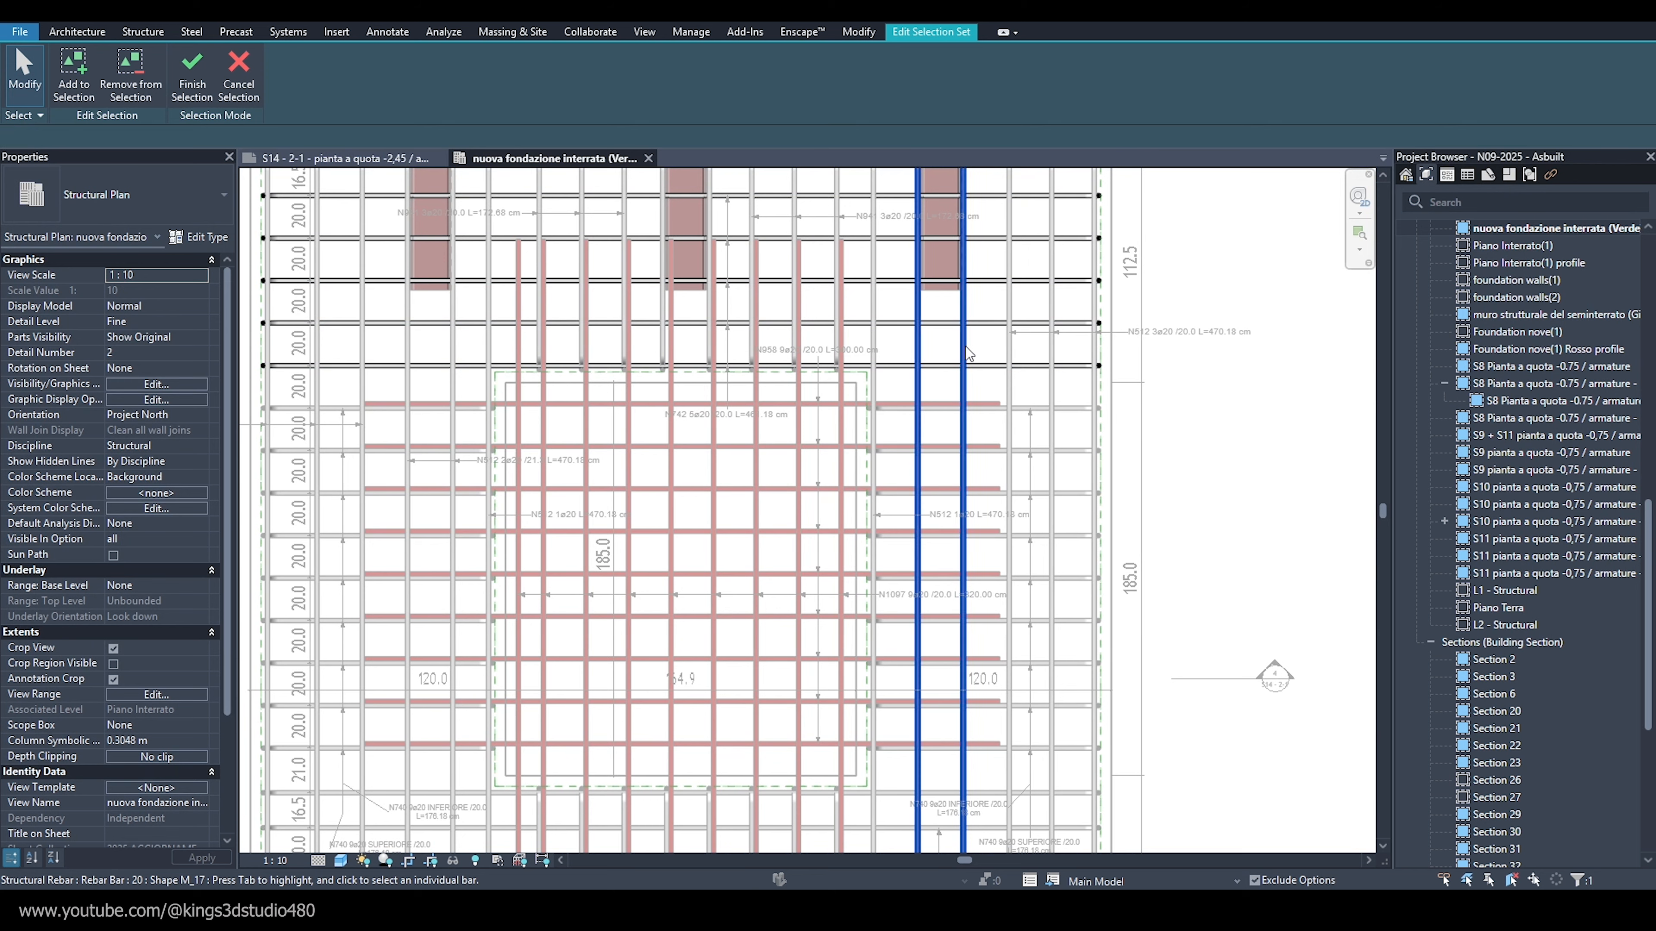
key("Escape")
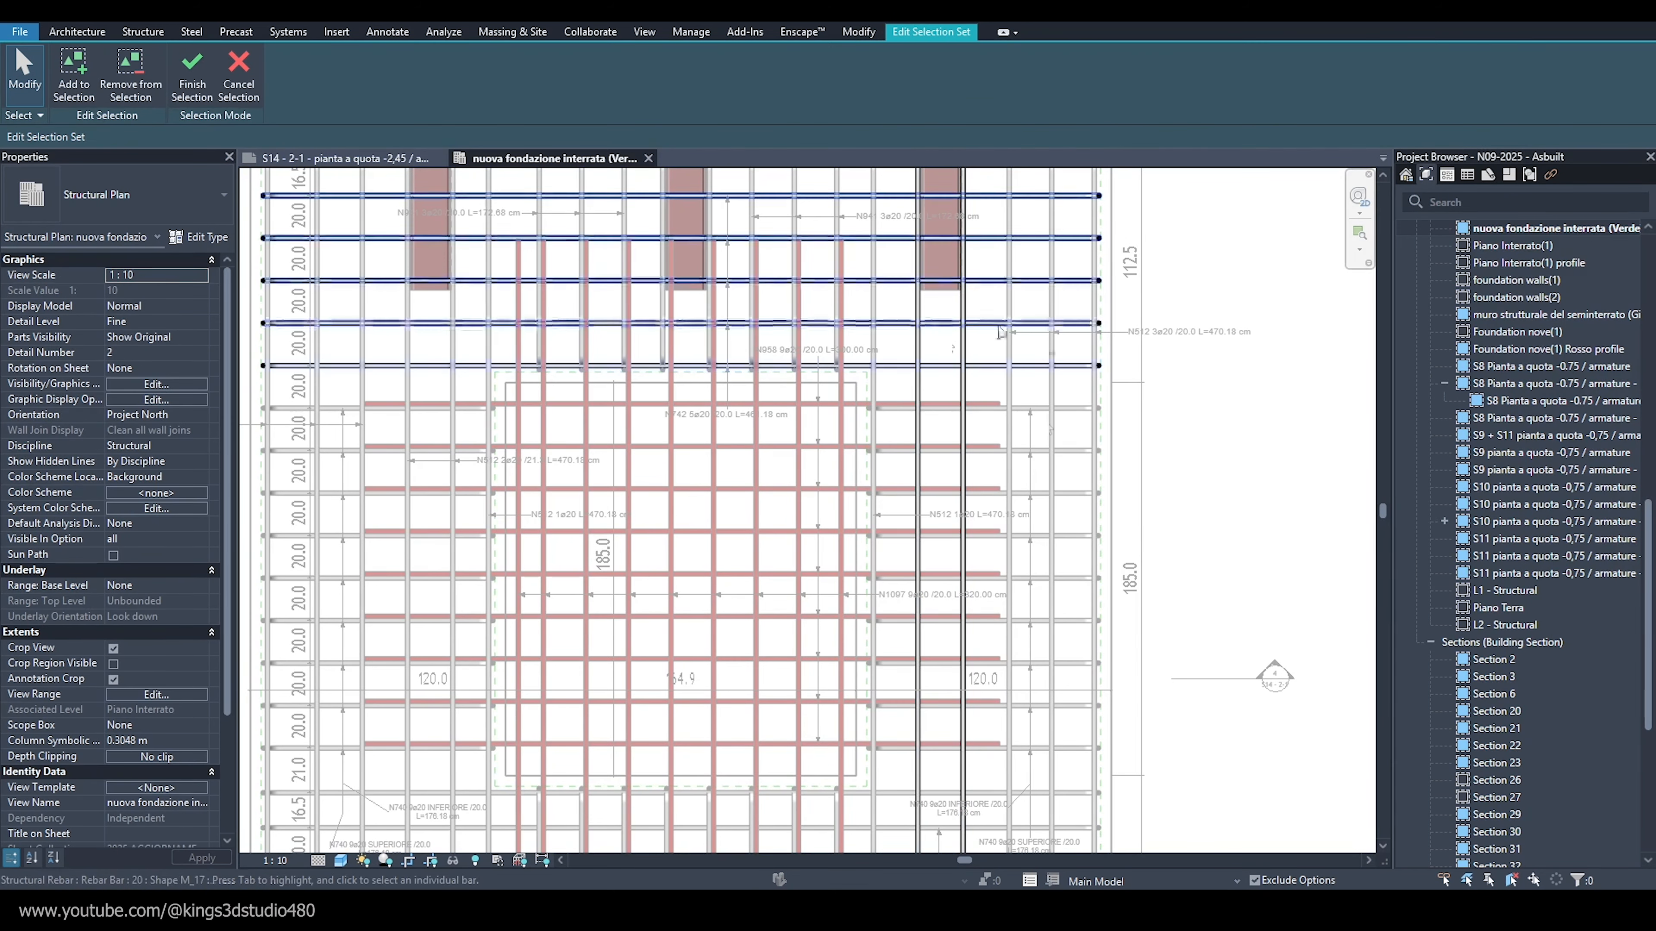
left_click(71, 85)
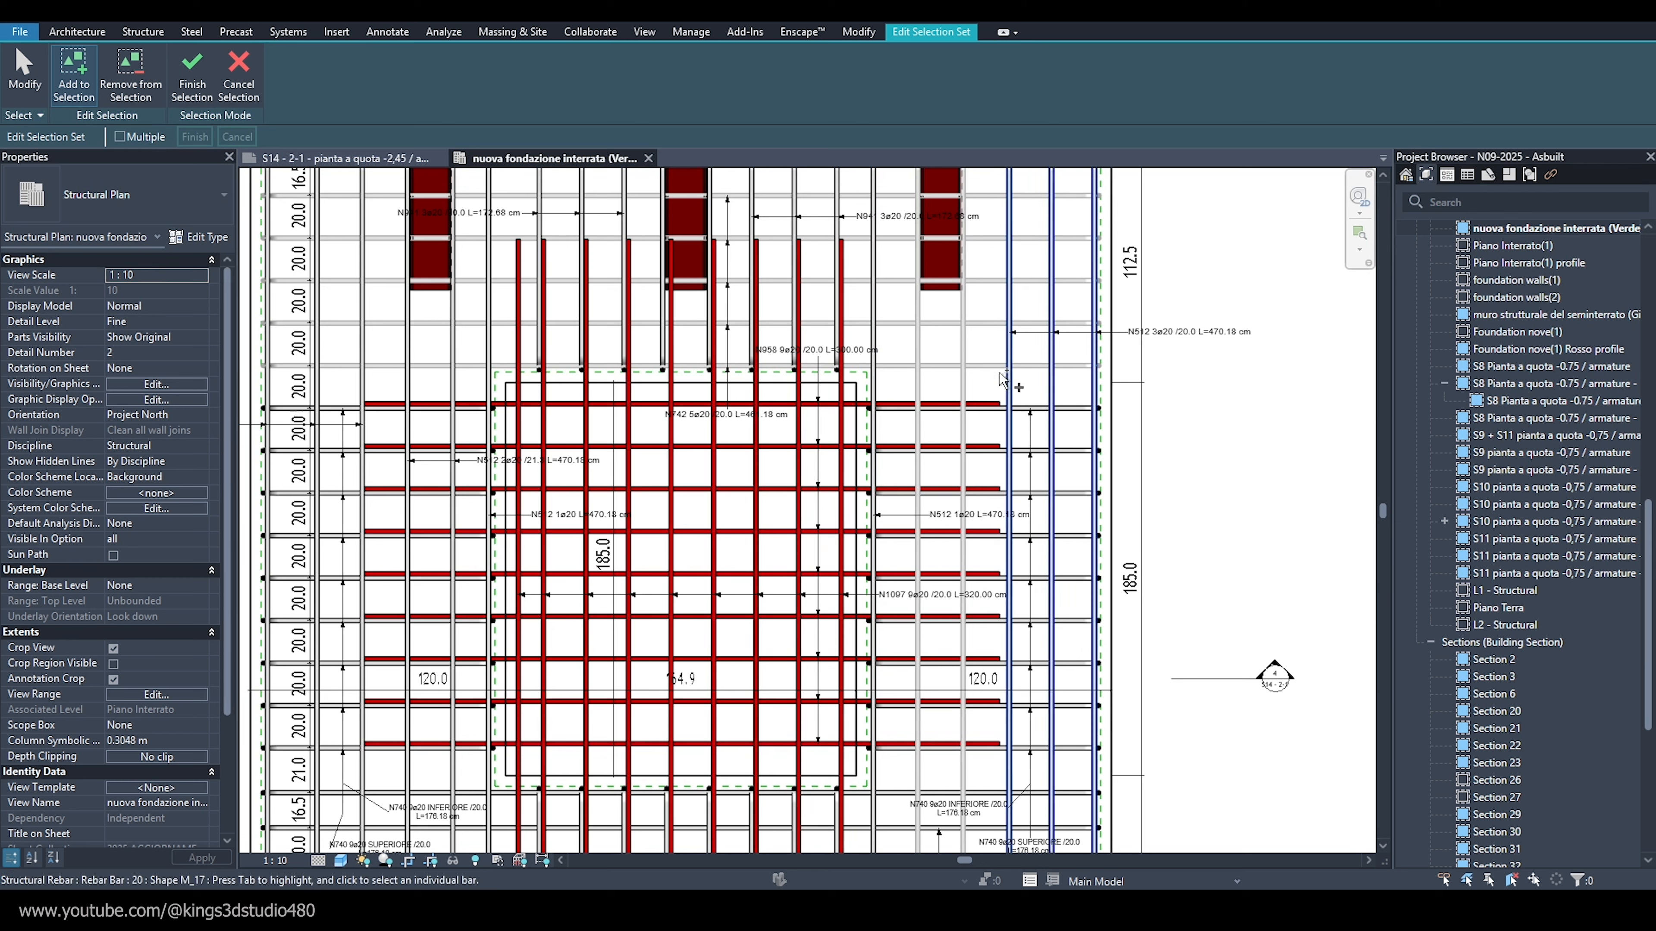
left_click(191, 75)
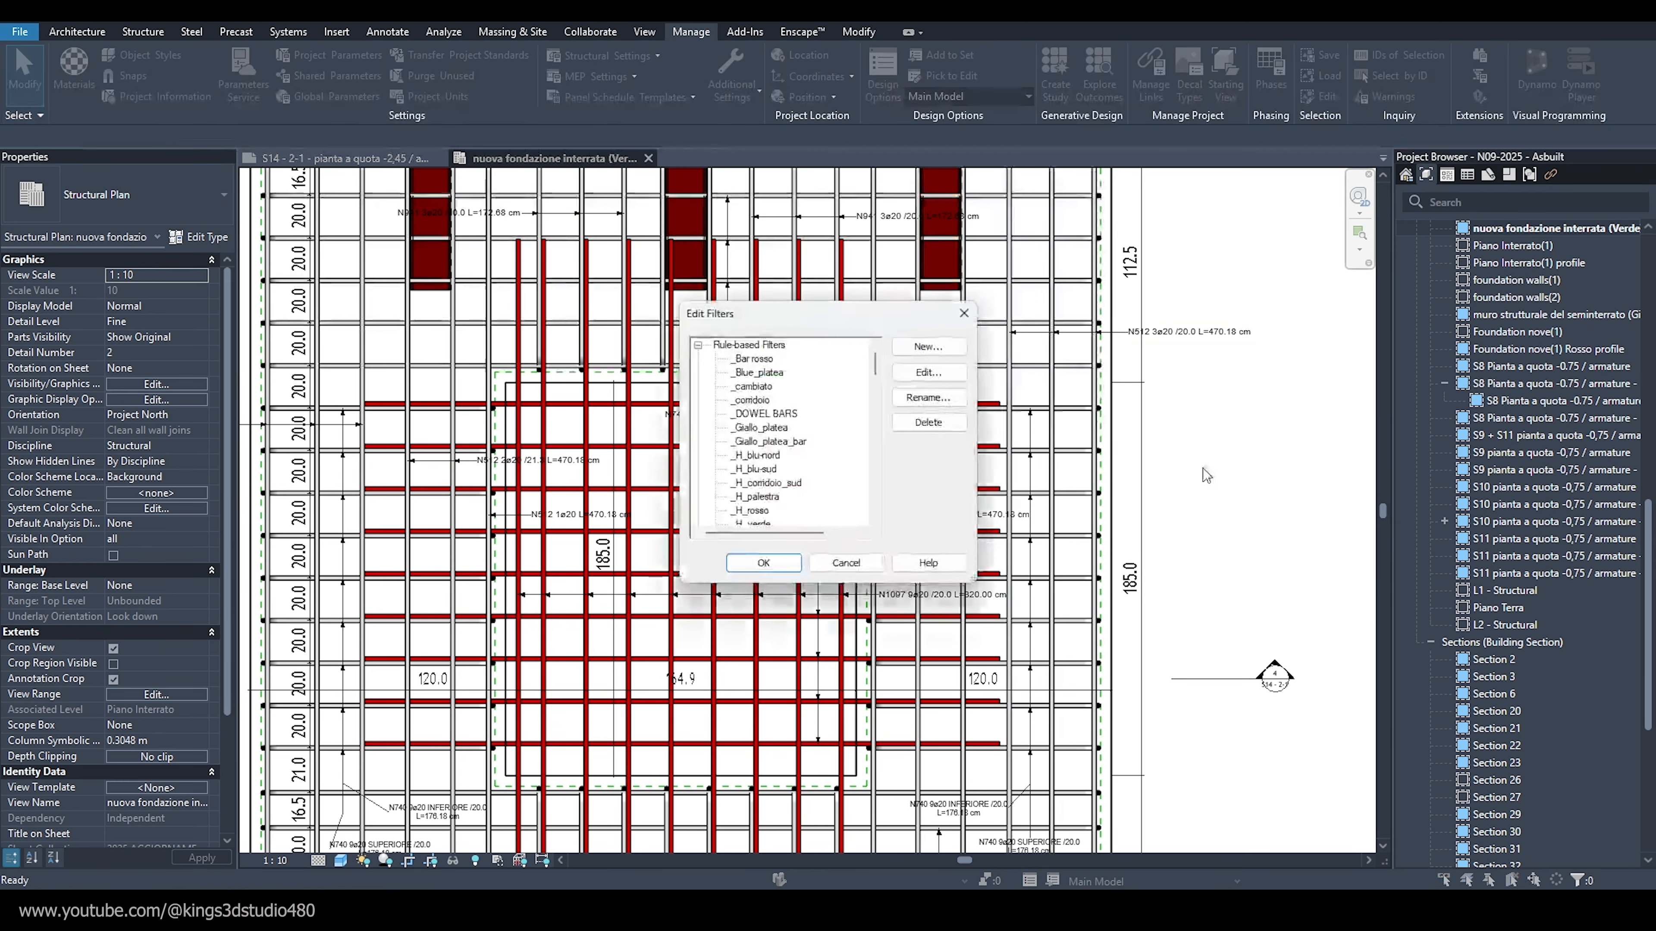
left_click(763, 563)
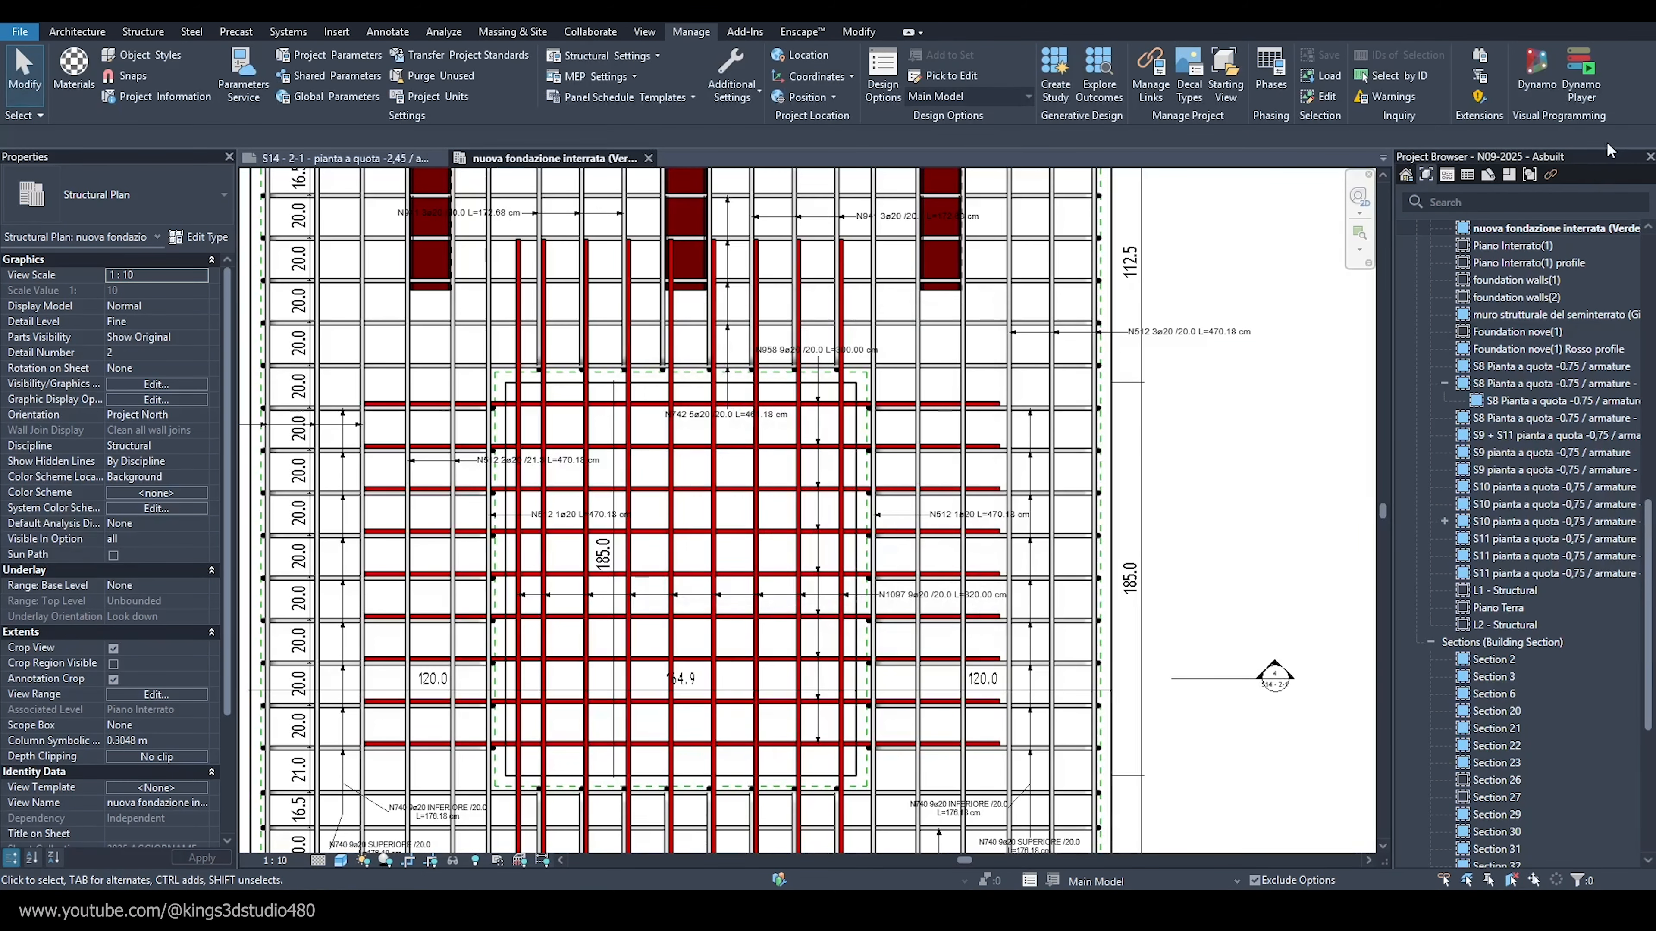
Reload the edited _Bars selection to check its rebar sets, and clear the selection.
left_click(1323, 75)
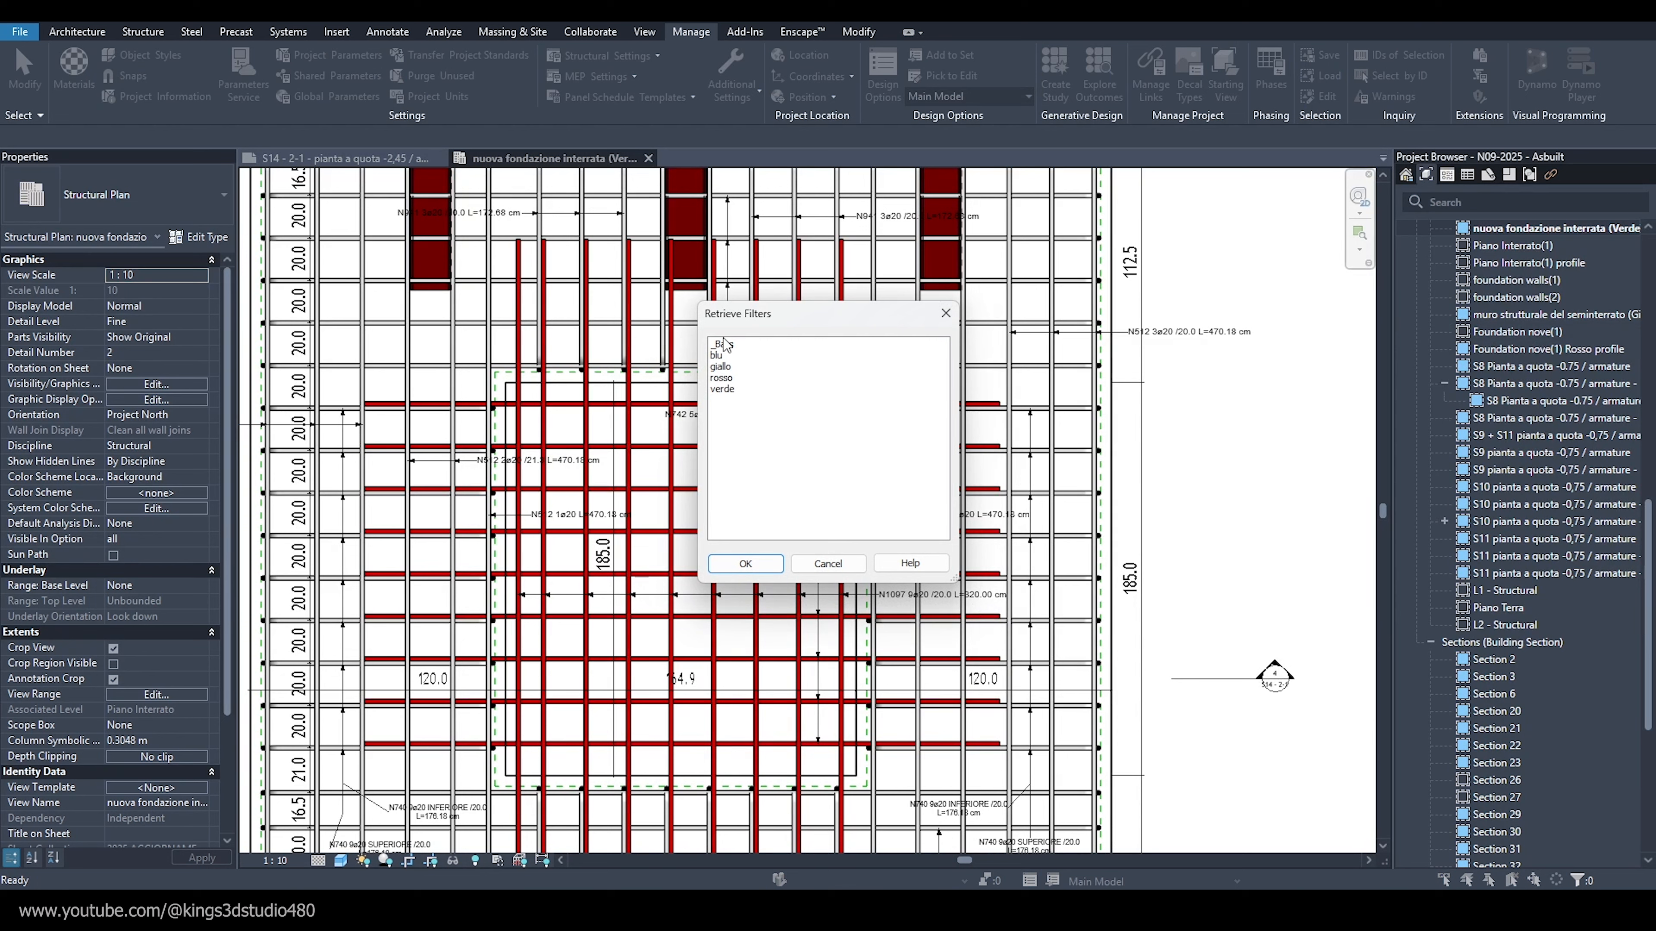
left_click(744, 346)
left_click(745, 564)
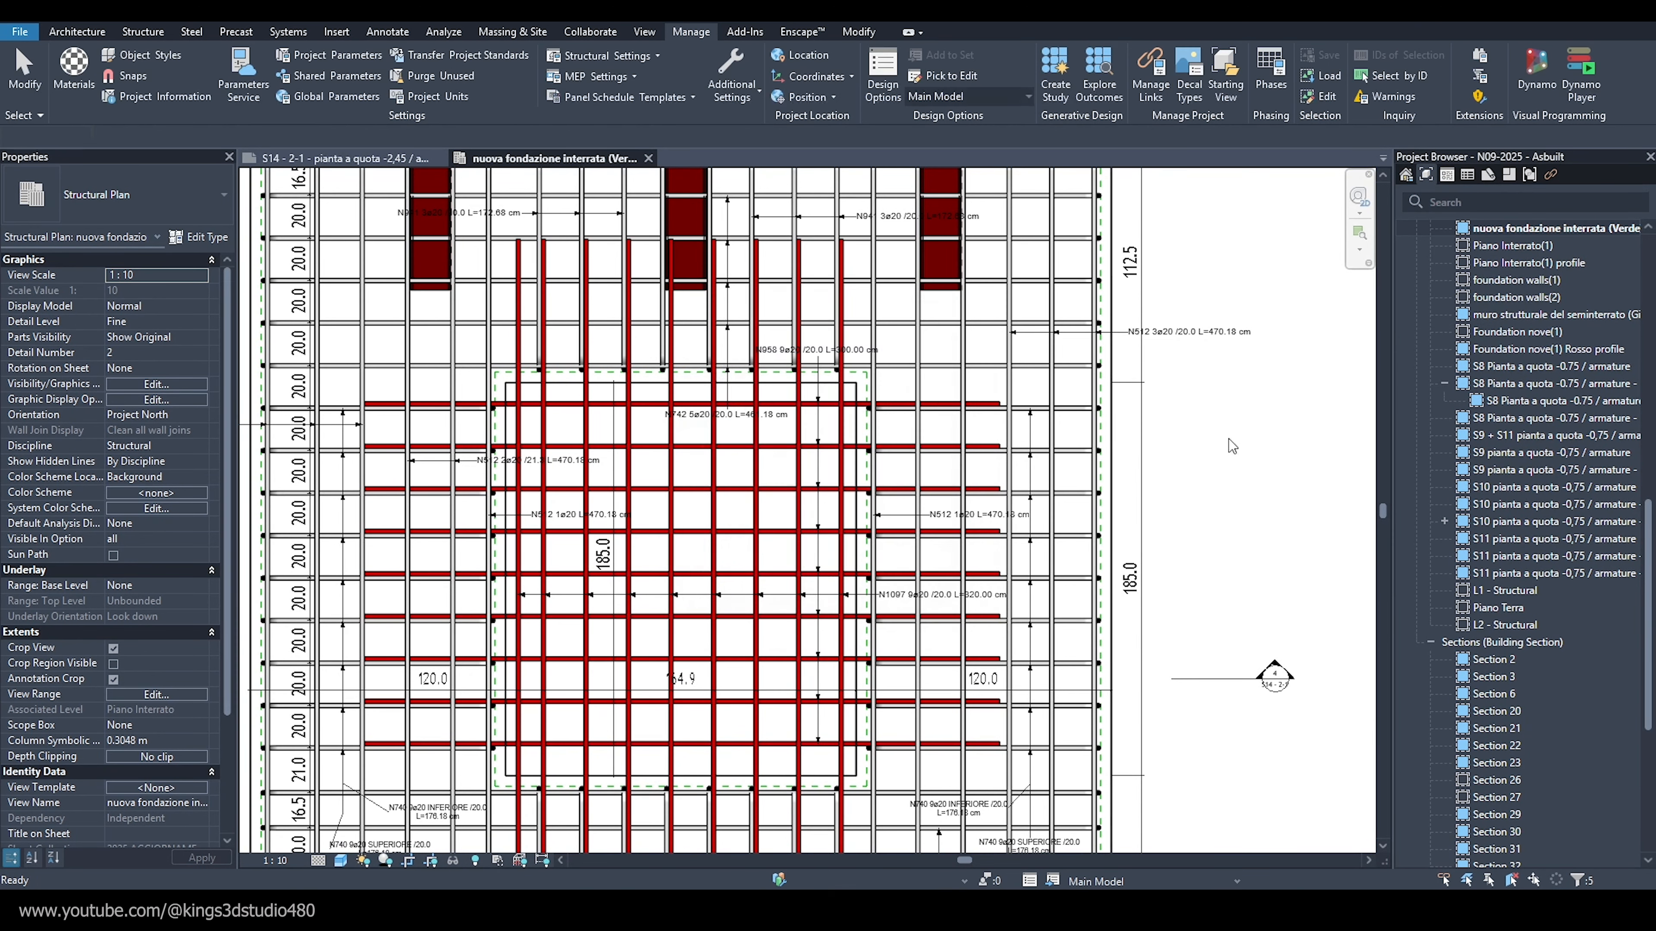
left_click(1243, 467)
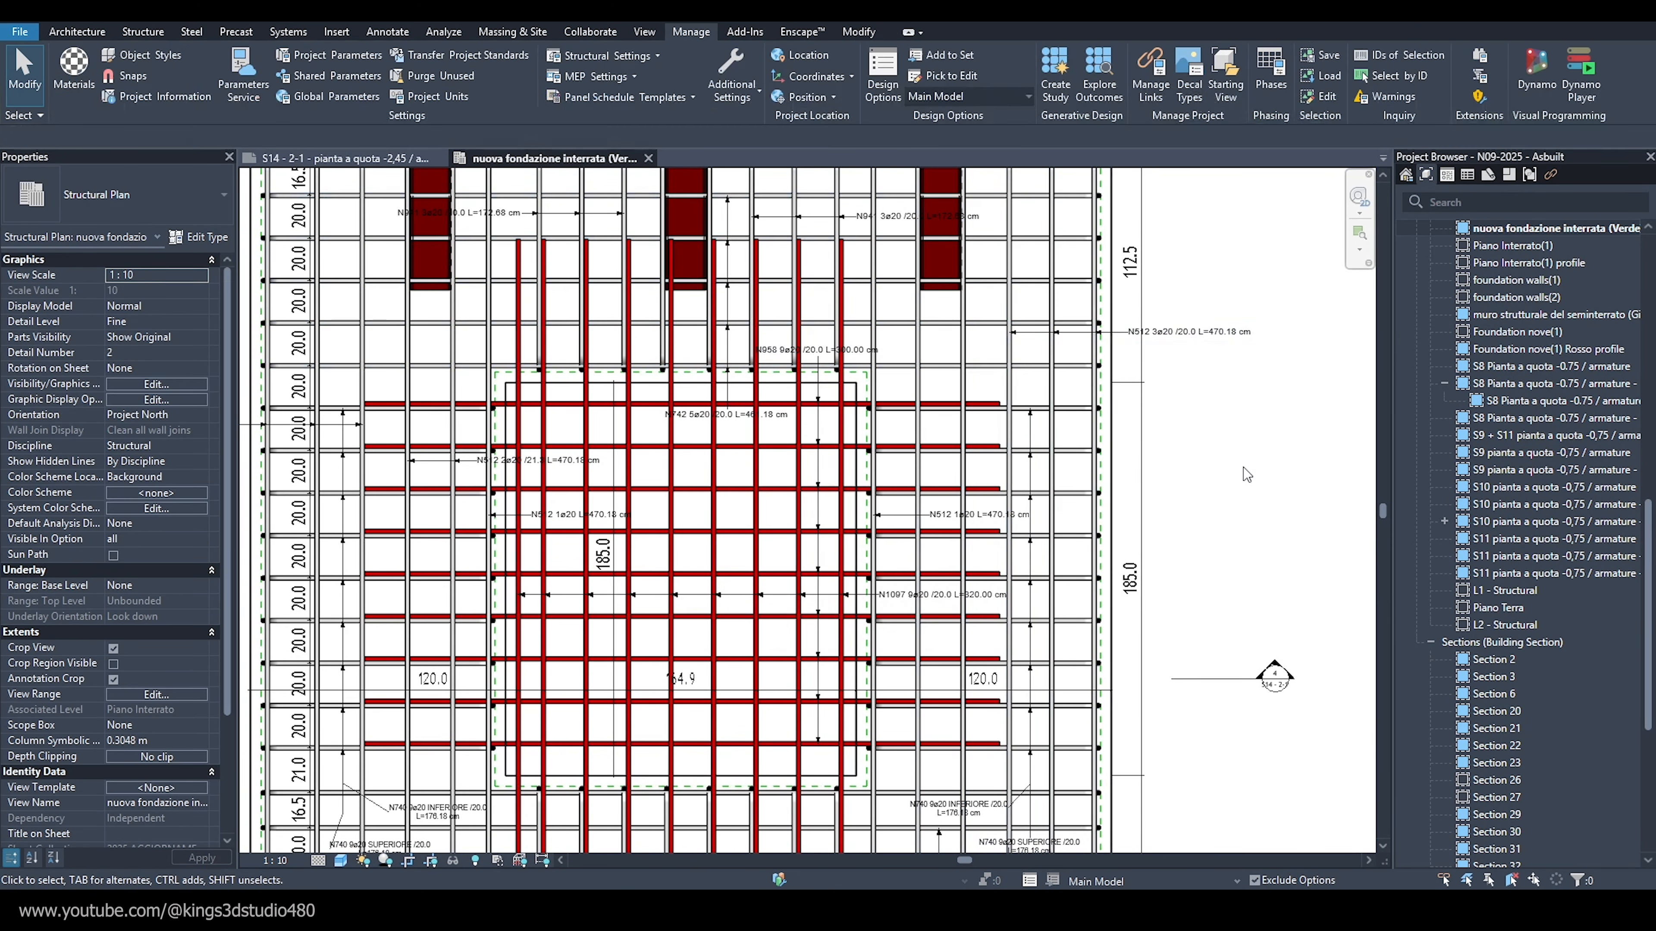
scroll(1252, 447, "down", 3)
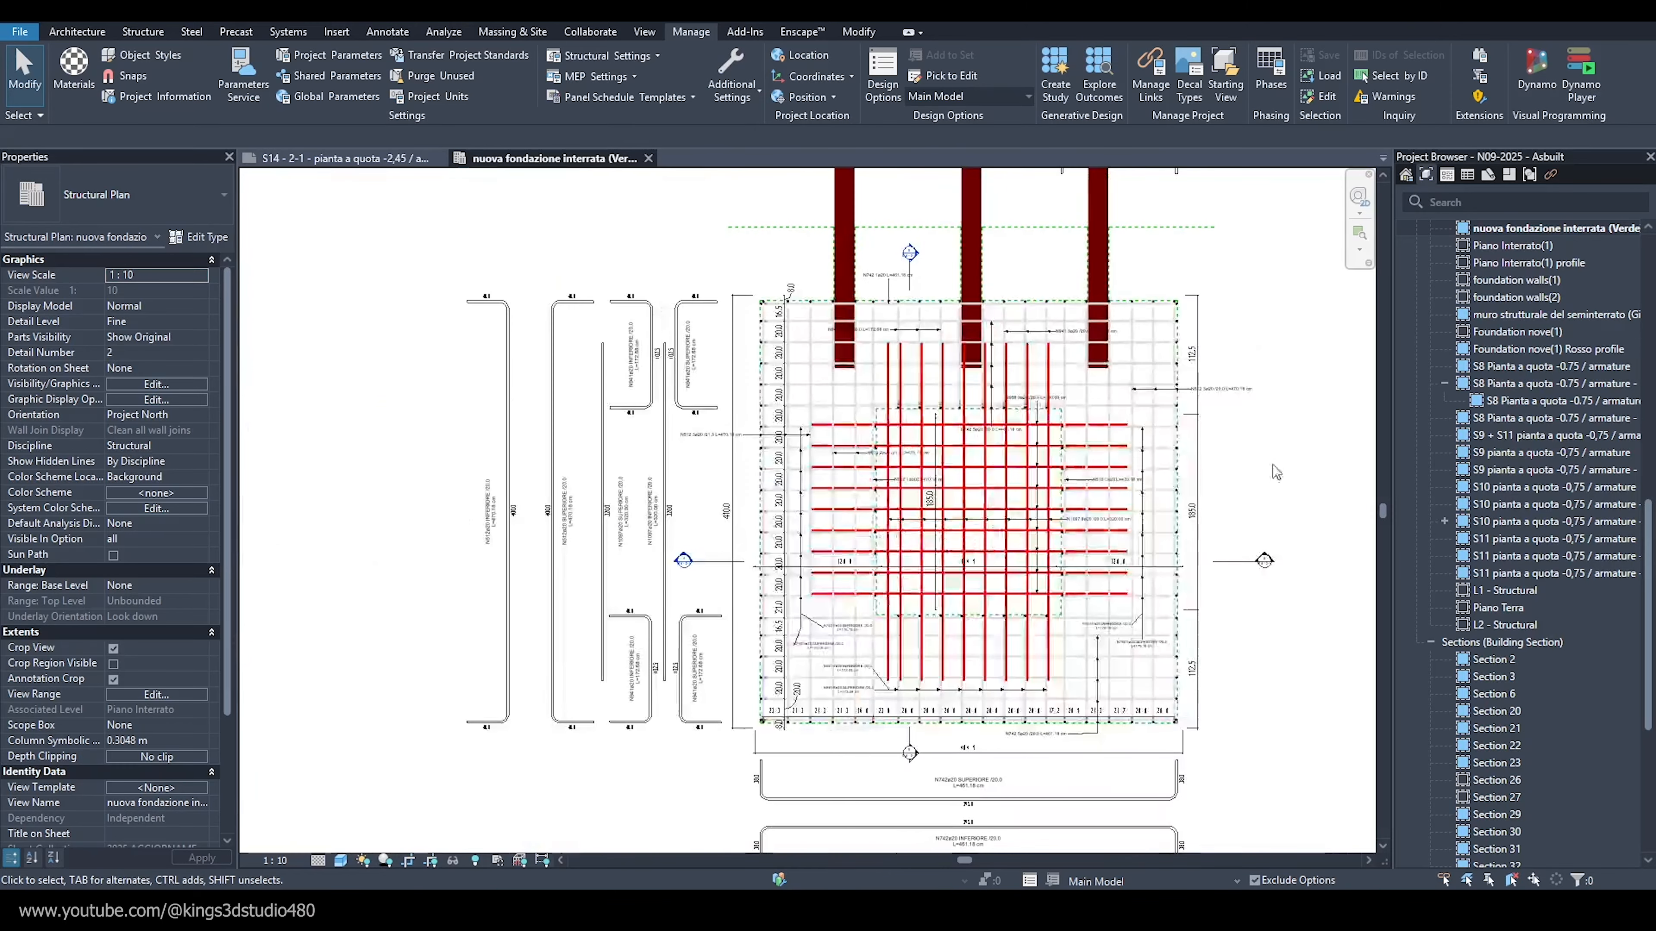